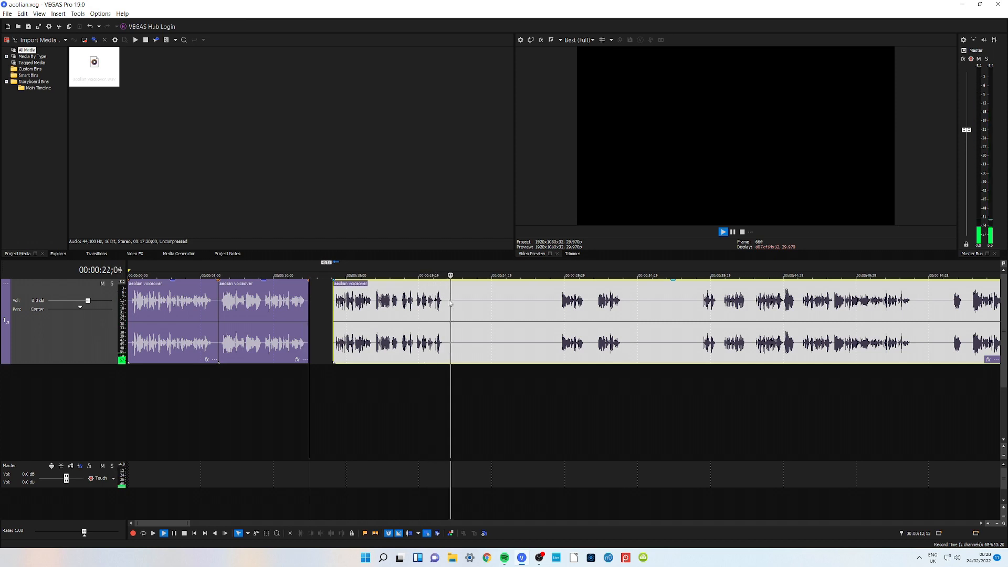
# - Close the silence after the third voiceover clip's opening sentence and play back across the cut
pyautogui.click(437, 371)
pyautogui.press('space')
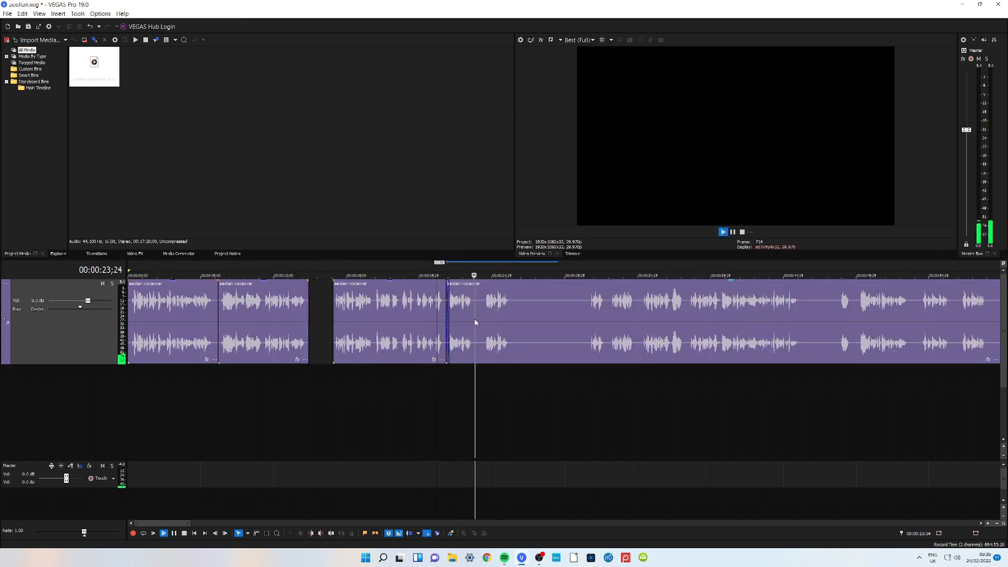
pyautogui.click(494, 325)
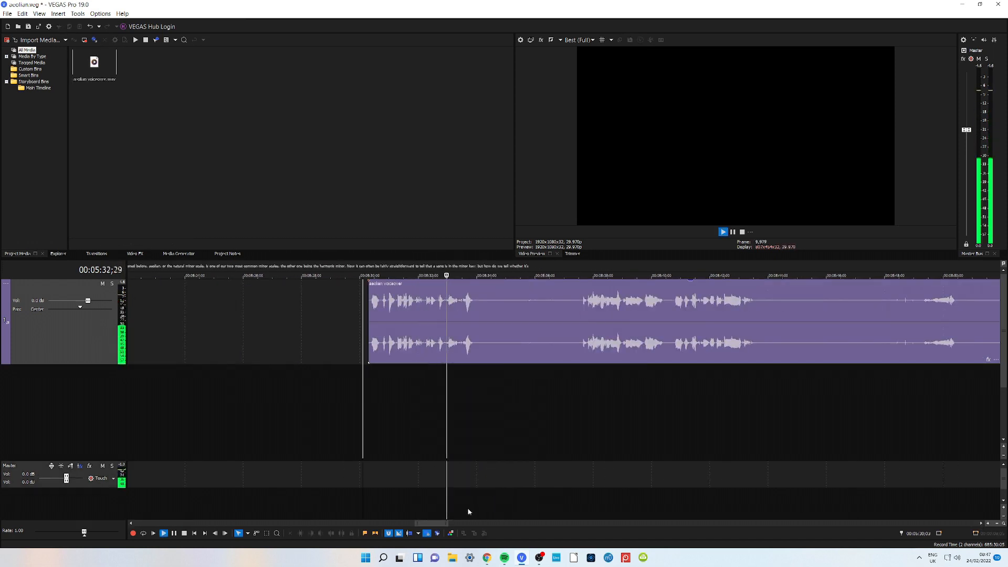
# - Split the voiceover before its next phrase, trim the preceding silence and join the clips around 5:34, playing the transition
pyautogui.press('space')
pyautogui.click(578, 329)
pyautogui.press('s')
pyautogui.moveTo(577, 328); pyautogui.dragTo(483, 329)
pyautogui.moveTo(591, 331); pyautogui.dragTo(490, 331)
pyautogui.click(458, 375)
pyautogui.press('space')
# - Split the voiceover at the next pause, close the silence there and replay the edited section
pyautogui.click(666, 333)
pyautogui.press('s')
pyautogui.moveTo(667, 332); pyautogui.dragTo(644, 351)
pyautogui.press('space')
pyautogui.click(459, 375)
pyautogui.press('space')
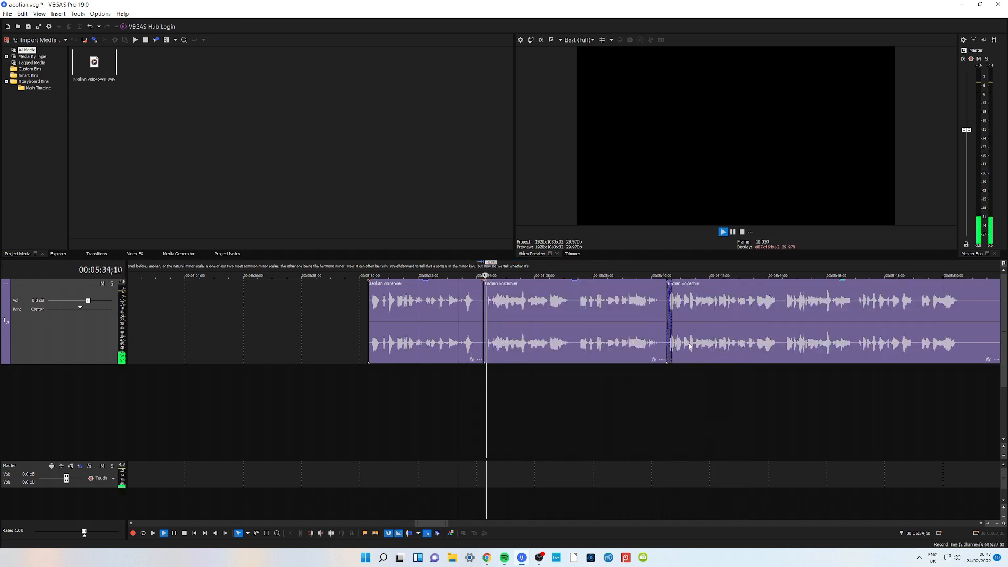
# - Save the project, split the voiceover at the following pause and trim the silence up to the next phrase
pyautogui.click(982, 524)
pyautogui.hotkey('ctrl', 's')
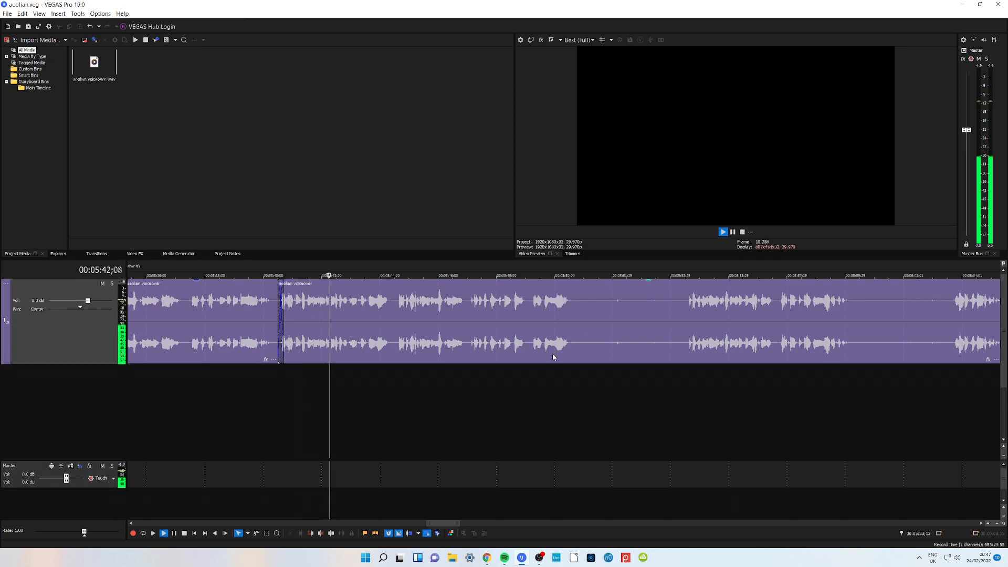
pyautogui.click(577, 320)
pyautogui.press('s')
pyautogui.moveTo(579, 317); pyautogui.dragTo(685, 317)
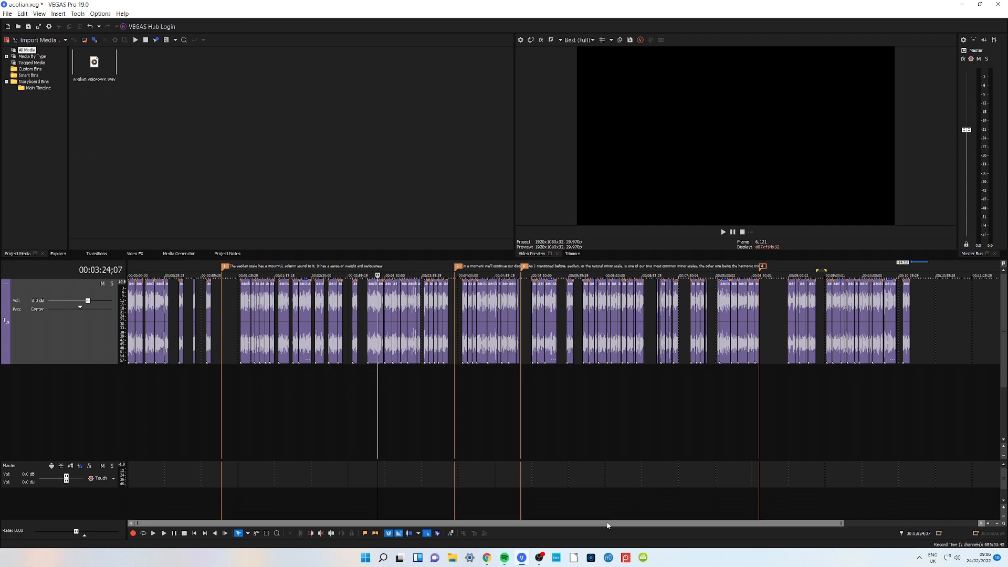
# - Look over the whole edited voiceover timeline with its gaps and markers, from start to end
pyautogui.moveTo(609, 523); pyautogui.dragTo(697, 523)
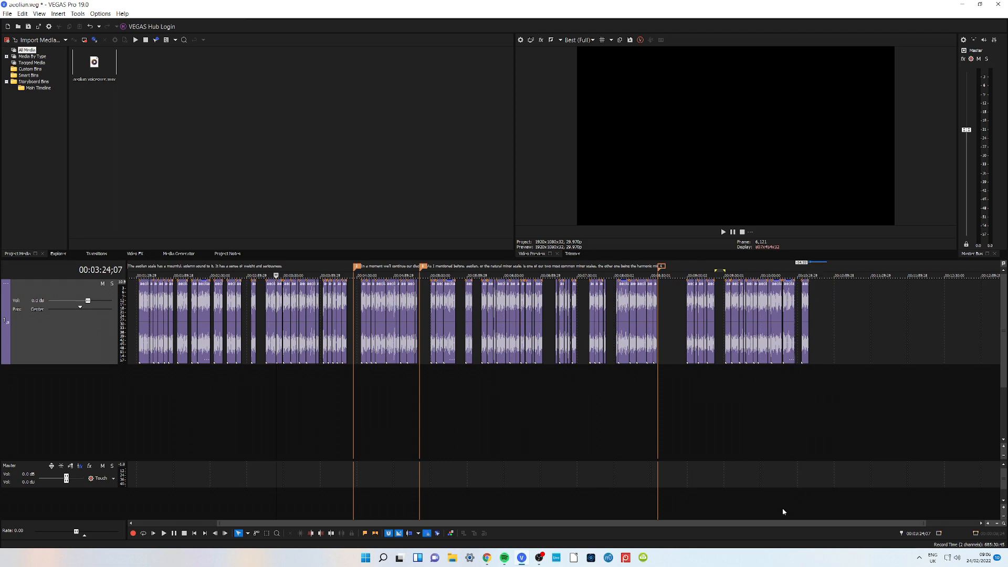
pyautogui.moveTo(768, 524); pyautogui.dragTo(817, 524)
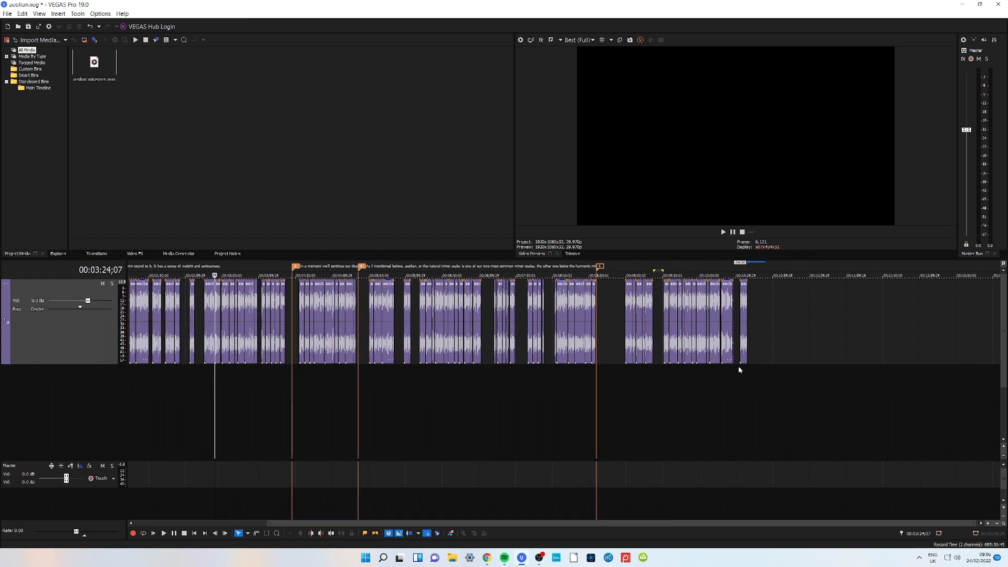
pyautogui.moveTo(650, 522); pyautogui.dragTo(368, 520)
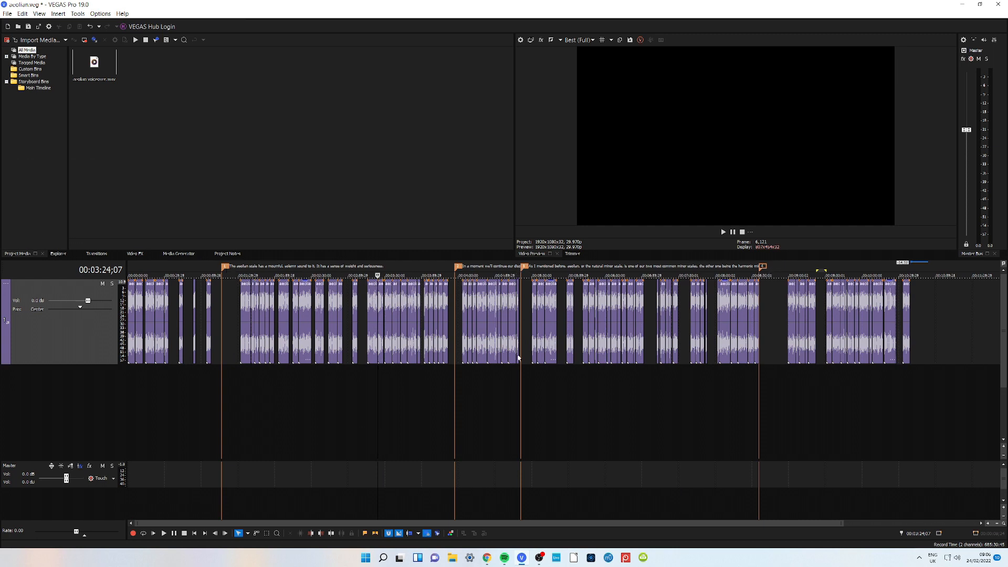
# - Measure the empty gap around 36 seconds between two voiceover clips by selecting its time range
pyautogui.click(172, 389)
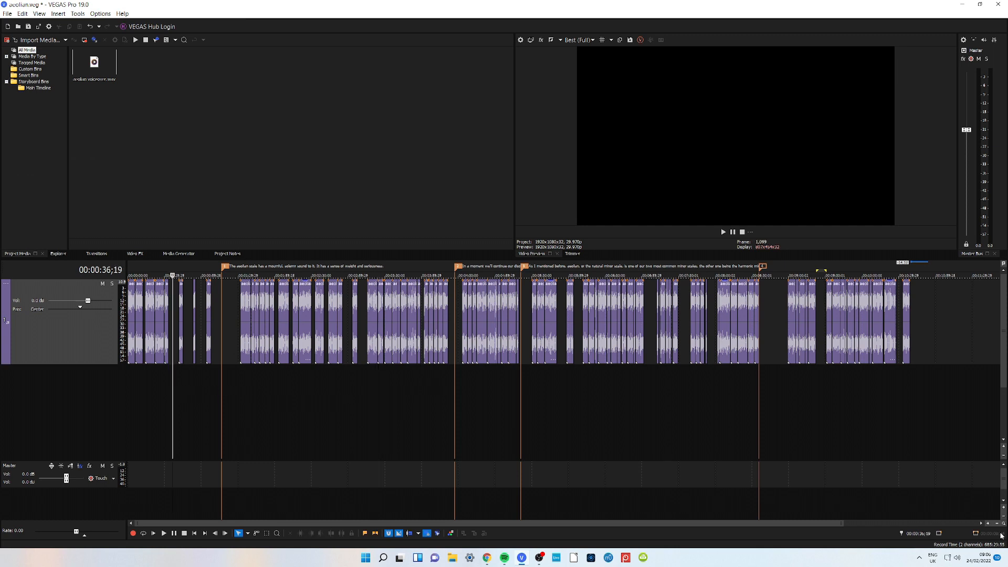
pyautogui.click(988, 524)
pyautogui.click(988, 524)
pyautogui.click(988, 525)
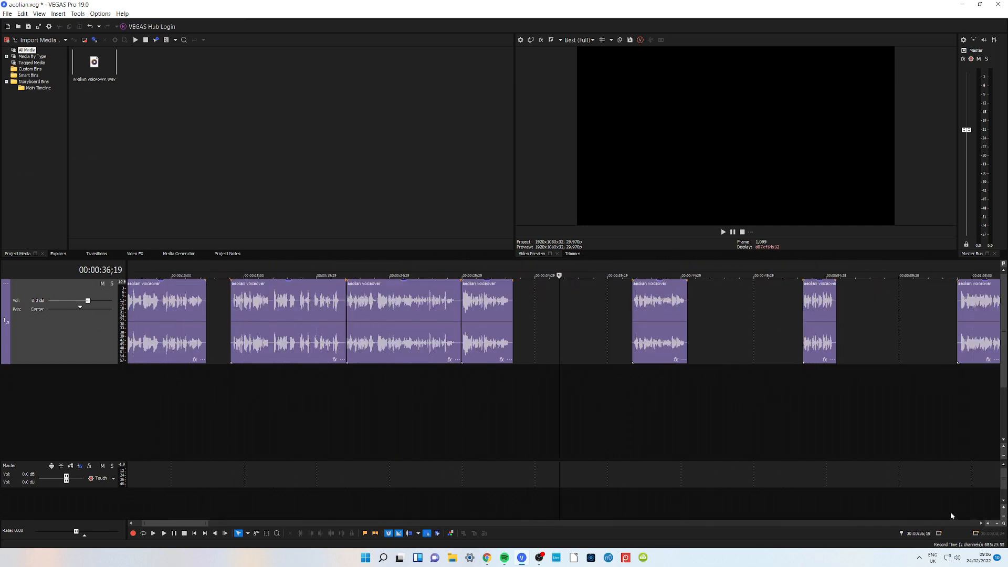
pyautogui.moveTo(491, 383); pyautogui.dragTo(633, 386)
pyautogui.click(531, 391)
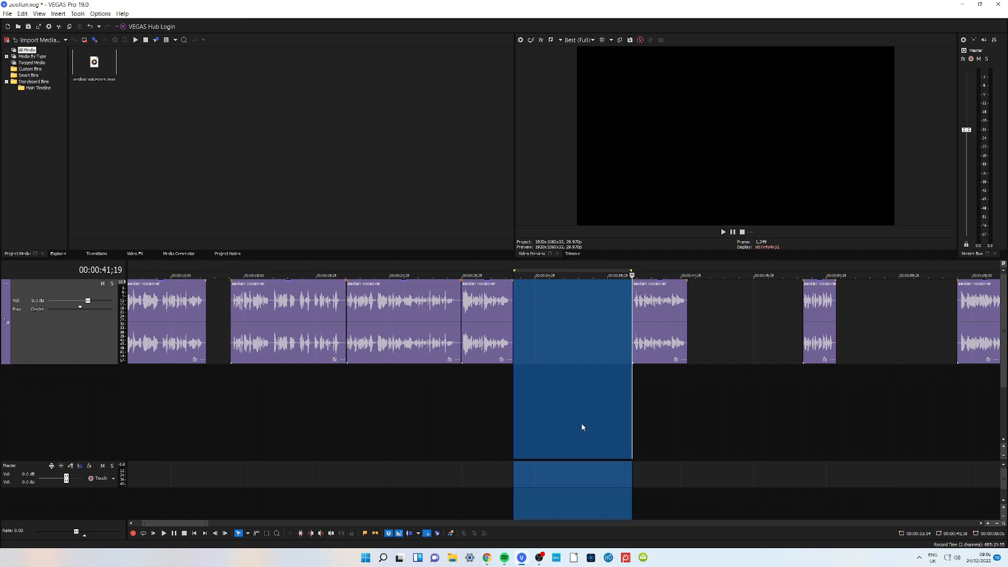
pyautogui.click(534, 421)
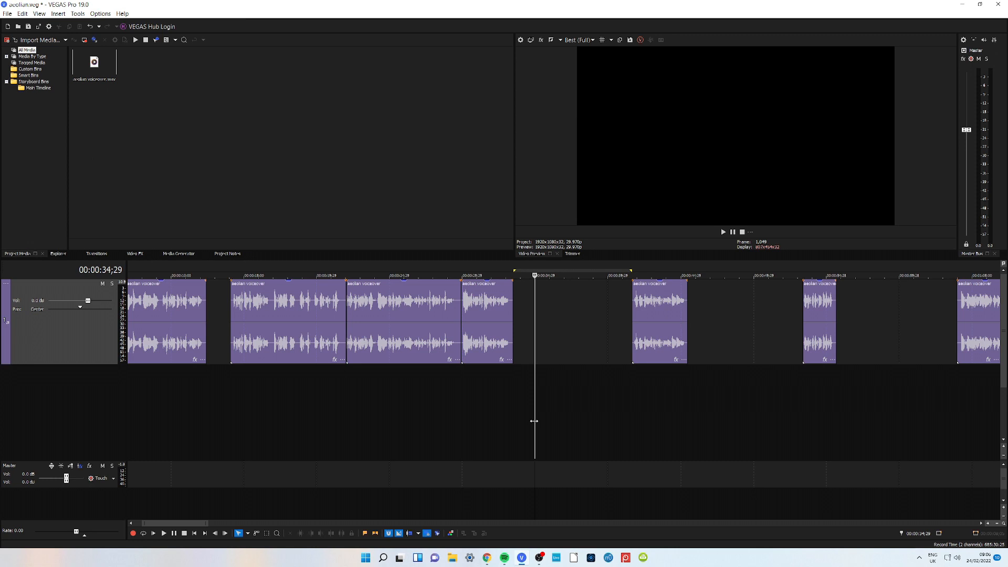
# - Switch to Chrome, search YouTube for "rem losing my religion" and open a video from the results
pyautogui.click(646, 559)
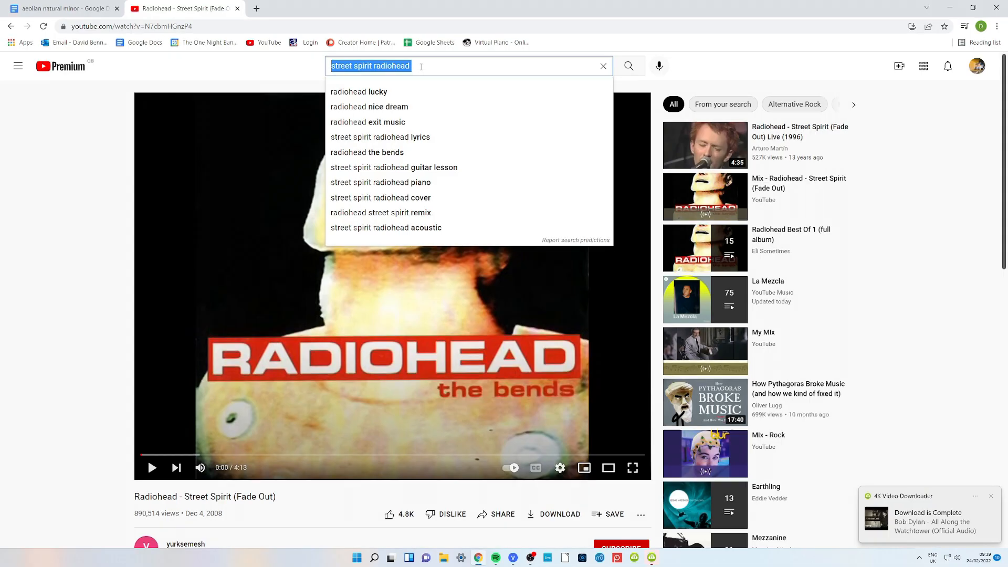
pyautogui.write('rem losin')
pyautogui.click(421, 91)
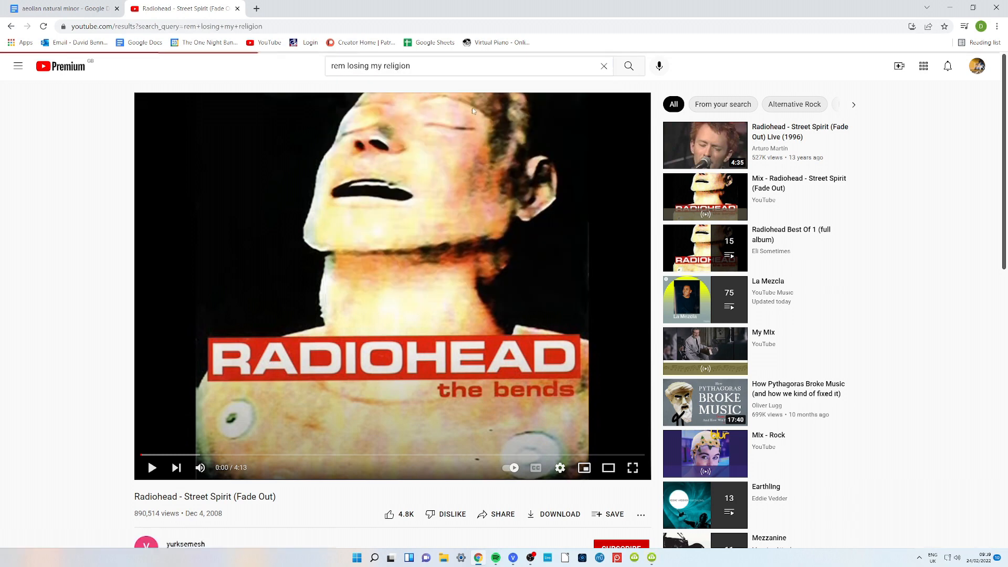
pyautogui.click(411, 255)
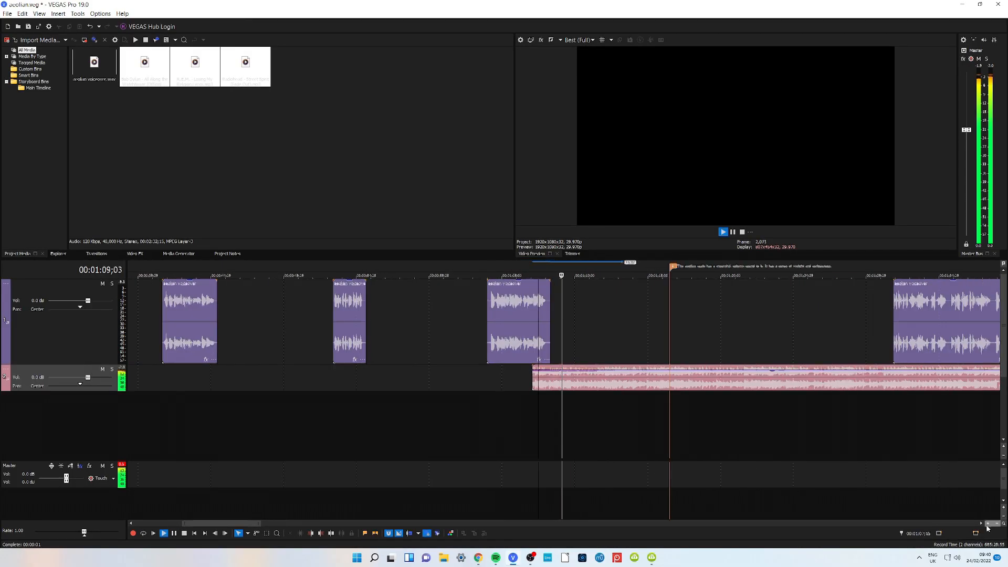
# - Cut away the opening part of the song clip on the second track and shape its fade-in, playing the result
pyautogui.click(987, 524)
pyautogui.press('s')
pyautogui.click(614, 379)
pyautogui.press('Delete')
pyautogui.moveTo(638, 381); pyautogui.dragTo(597, 367)
pyautogui.rightClick(590, 377)
pyautogui.click(735, 59)
pyautogui.press('space')
pyautogui.hscroll(5, 604, 407)
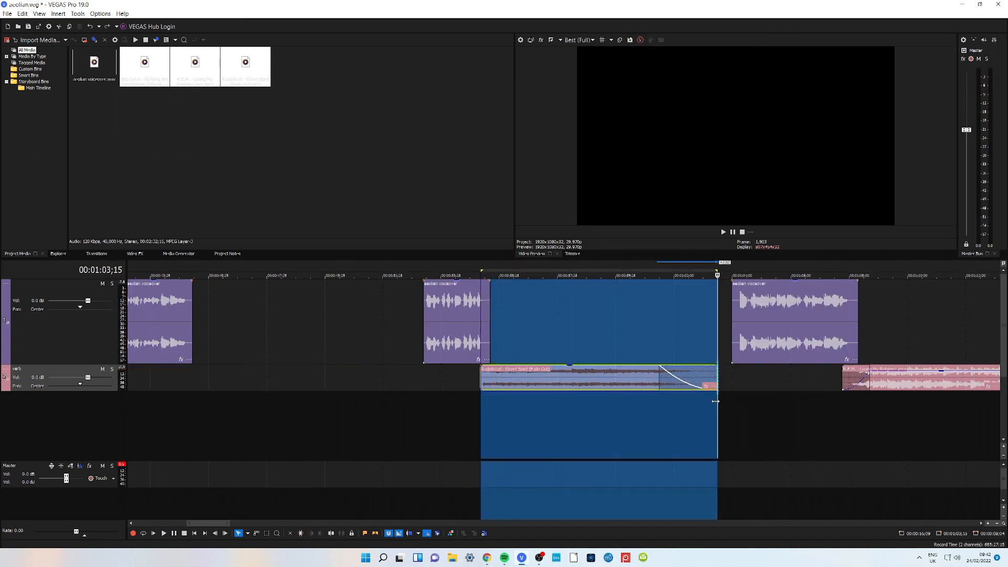
# - Review the song excerpts between the voiceover clips along the timeline, finishing at the opening section
pyautogui.press('Return')
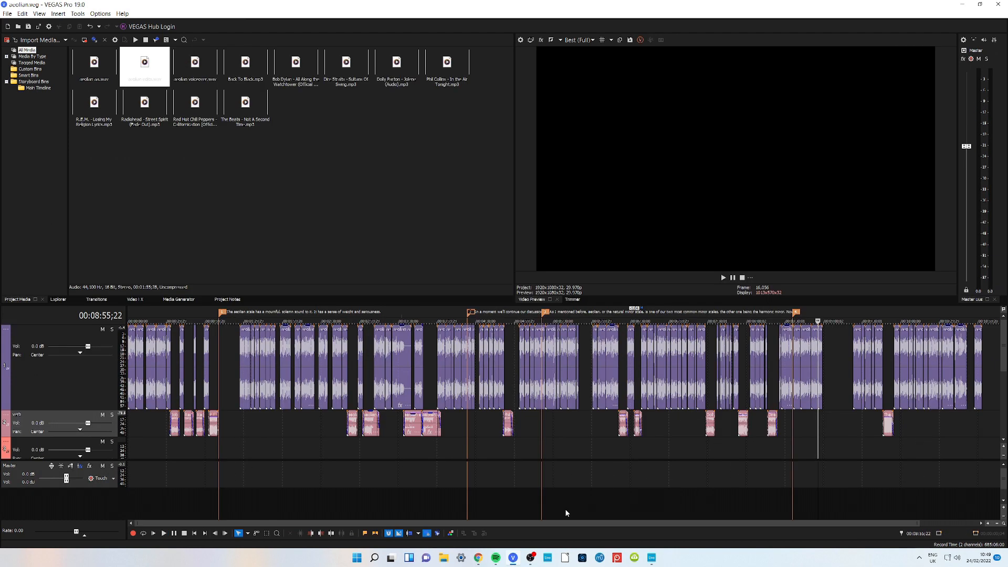
pyautogui.click(171, 446)
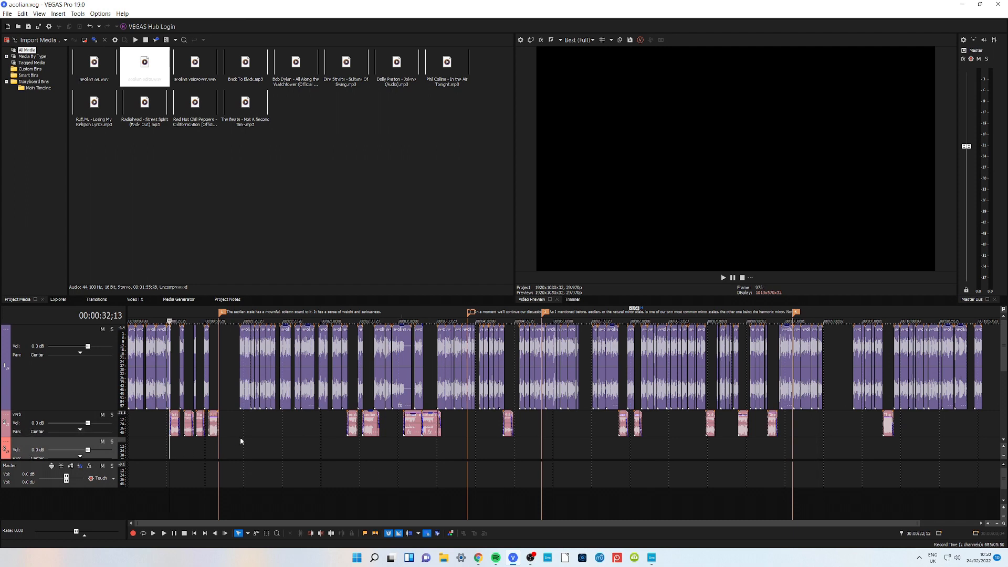
pyautogui.click(408, 446)
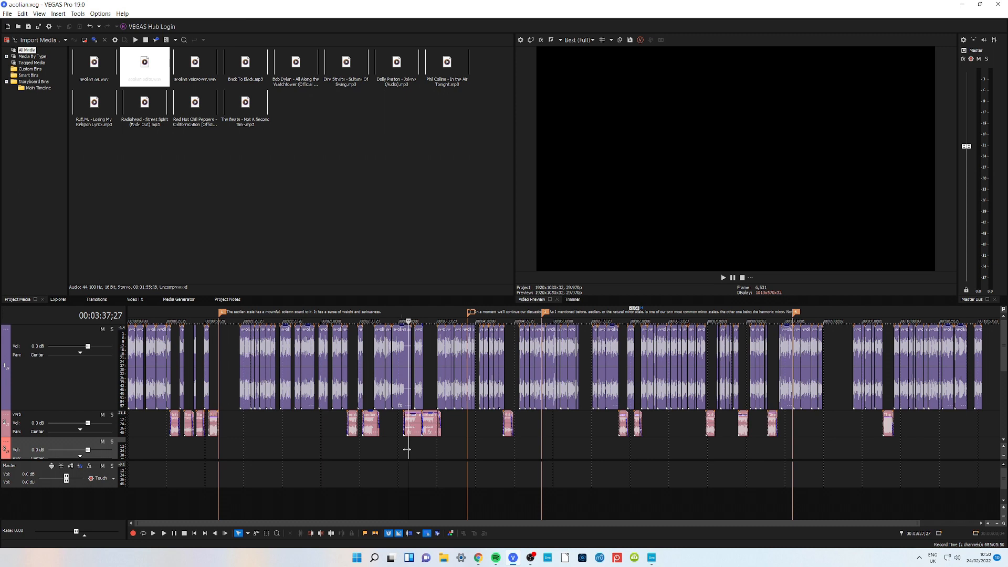
pyautogui.click(403, 453)
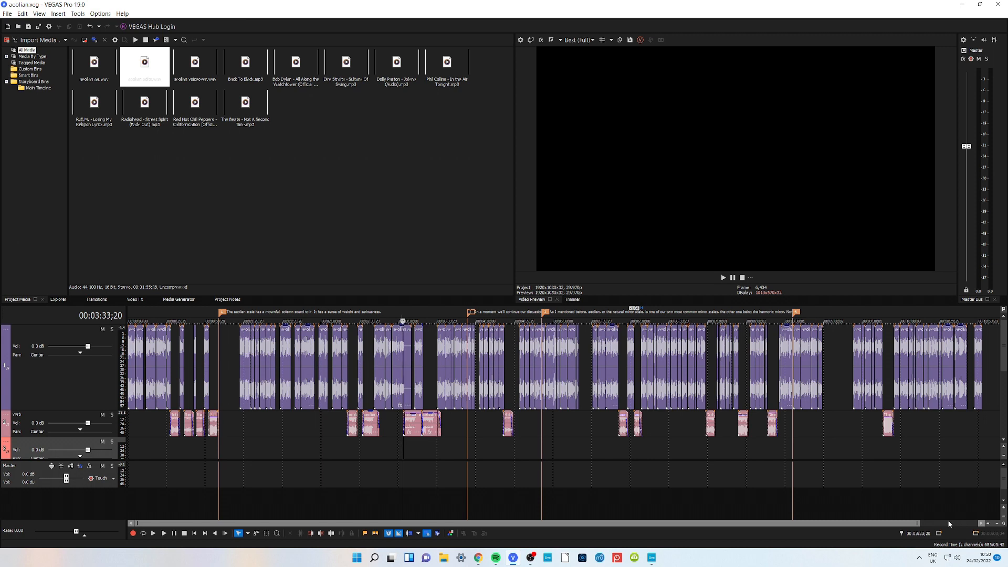
pyautogui.moveTo(972, 441); pyautogui.dragTo(184, 440)
pyautogui.click(227, 455)
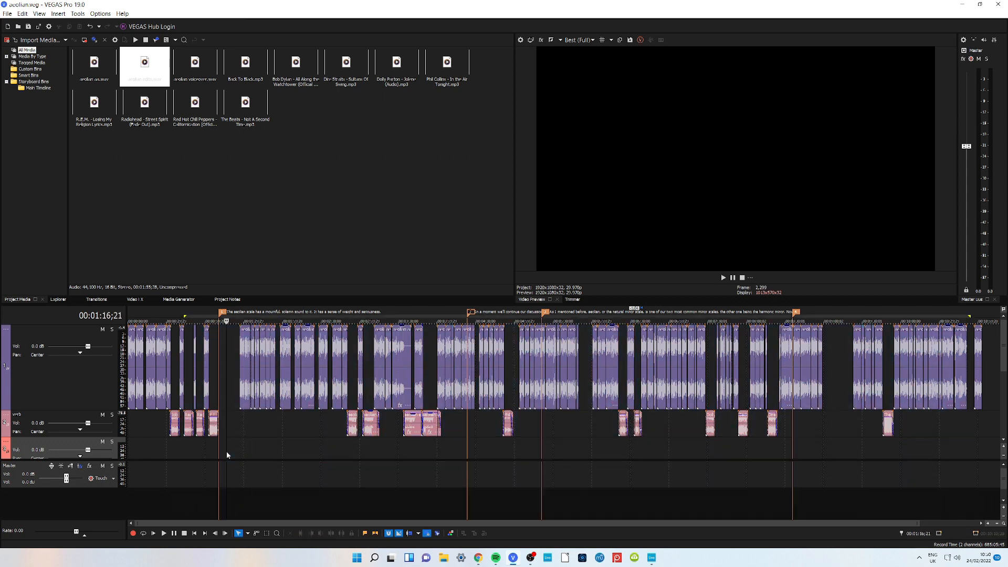
pyautogui.click(146, 443)
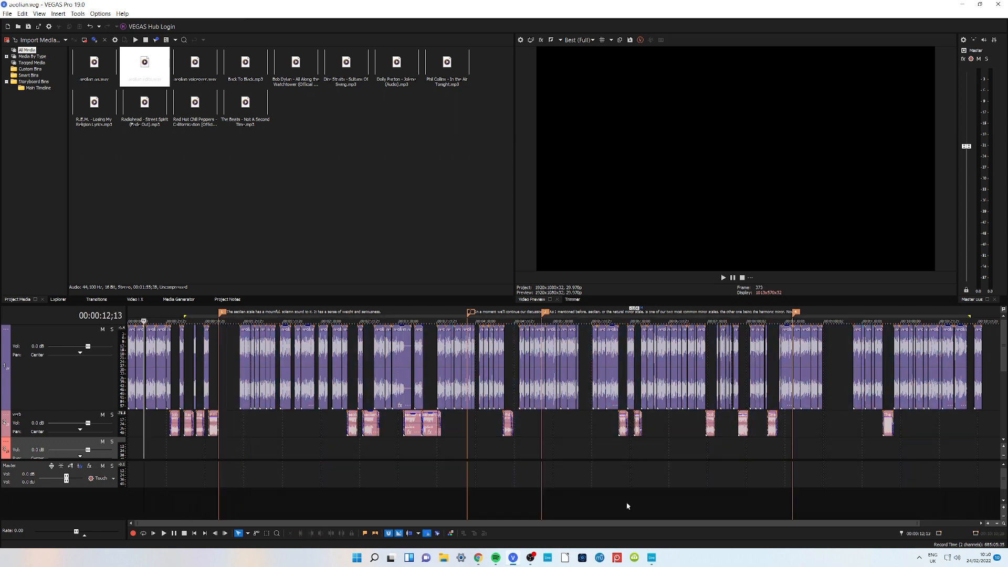
pyautogui.click(987, 524)
pyautogui.click(988, 524)
pyautogui.click(988, 523)
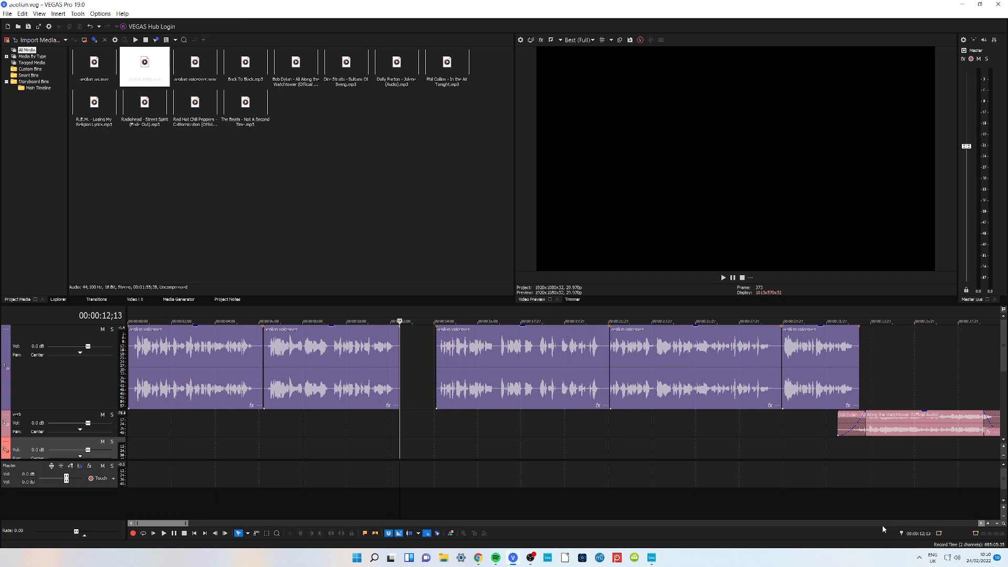
# - Switch to MuseScore, close the Start Centre and frame a screen capture region over two staves of the blank score
pyautogui.click(600, 557)
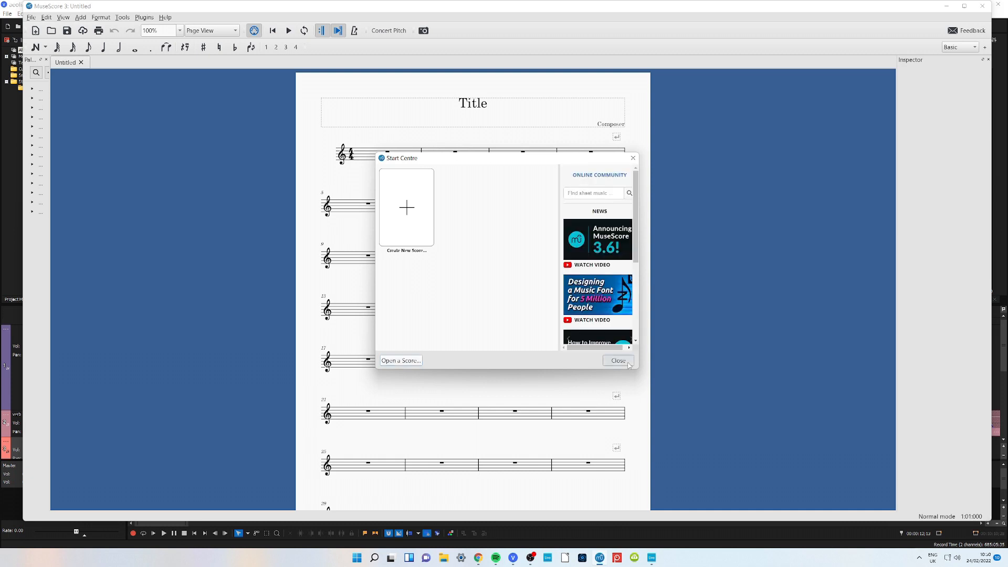
pyautogui.click(619, 360)
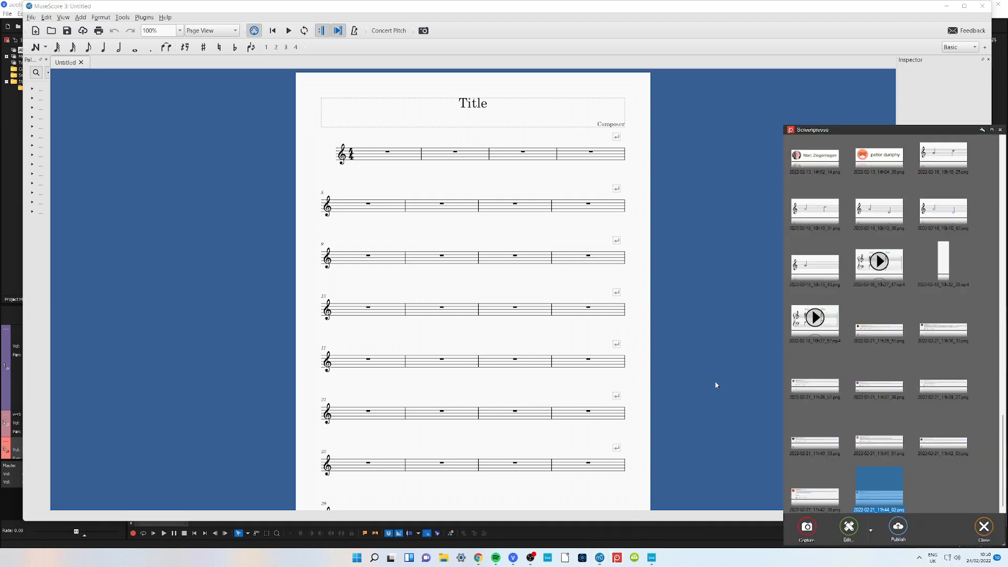
pyautogui.press('Print')
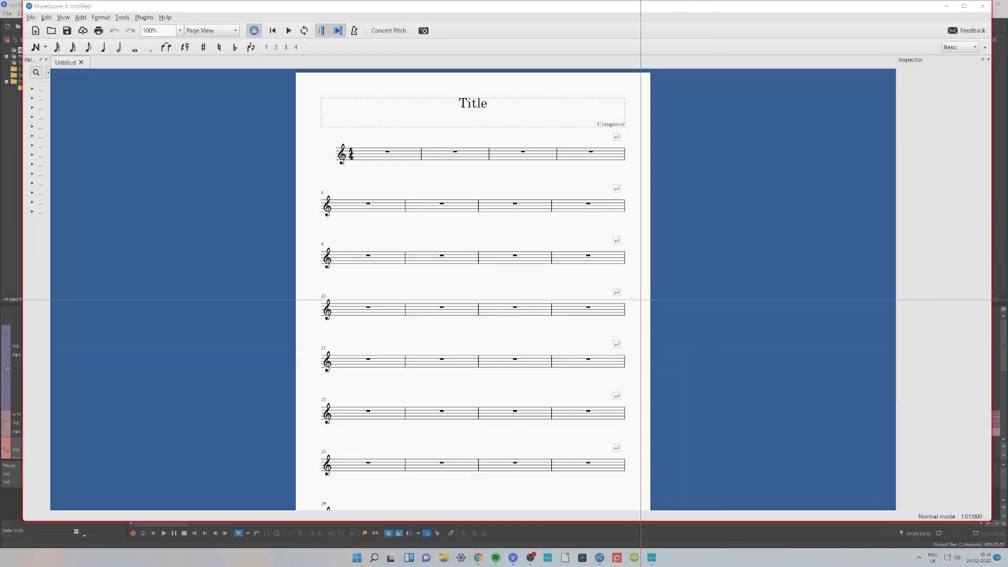
pyautogui.moveTo(636, 327); pyautogui.dragTo(304, 227)
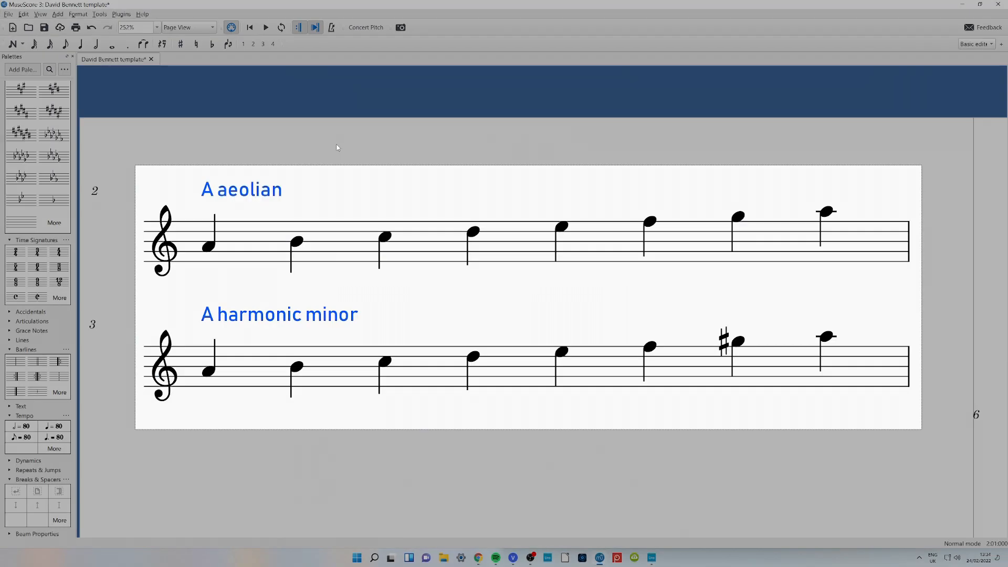
# - Play the A aeolian and A harmonic minor scales inside the framed capture region
pyautogui.press('space')
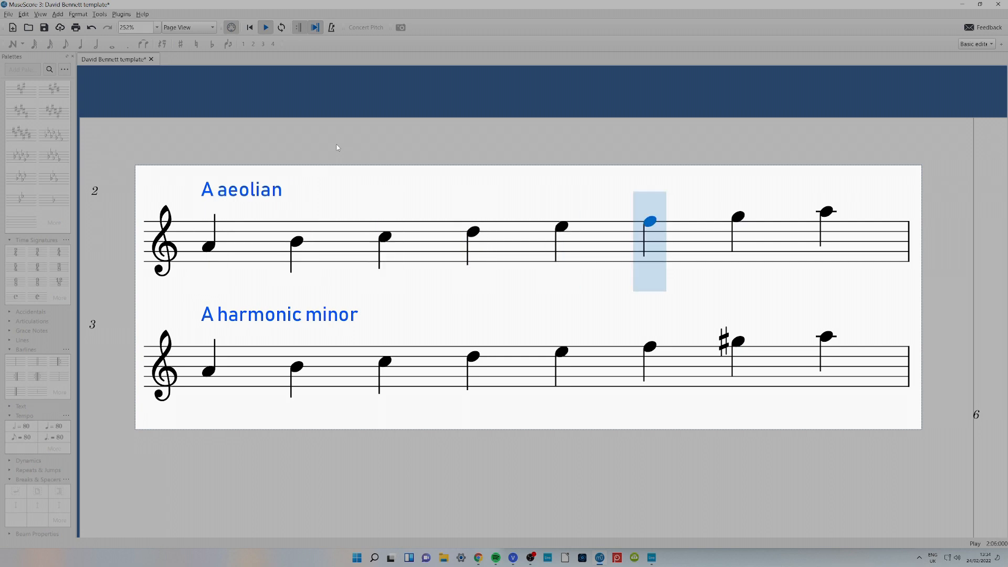
pyautogui.press('space')
pyautogui.press('space')
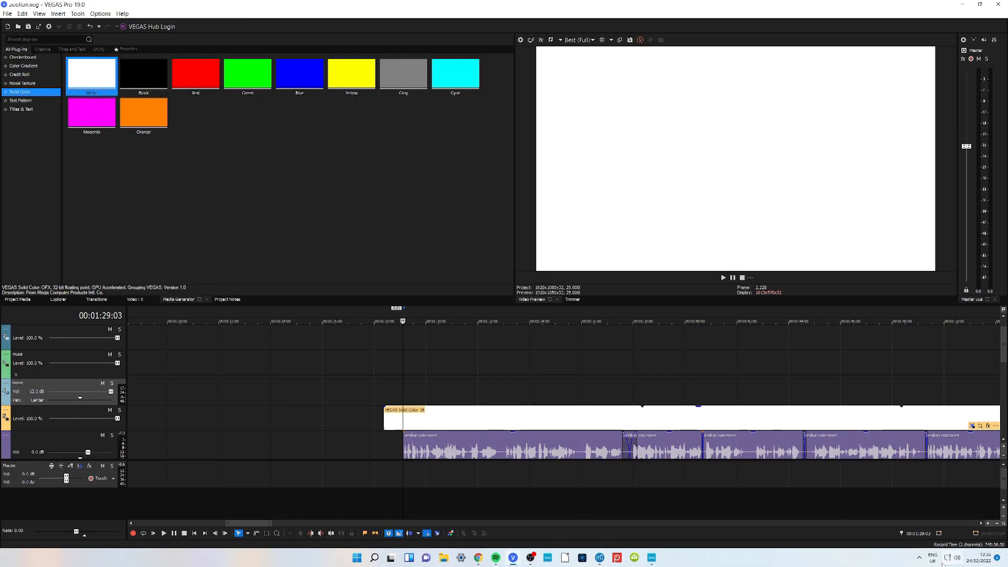
# - Switch to VEGAS Pro, place the captured score on the track above the white background and play it back
pyautogui.moveTo(879, 486); pyautogui.dragTo(497, 391)
pyautogui.click(477, 367)
pyautogui.click(384, 392)
pyautogui.press('space')
# - Extend the end of the score clip along its track and play from the new end point
pyautogui.moveTo(250, 525); pyautogui.dragTo(258, 525)
pyautogui.moveTo(473, 391); pyautogui.dragTo(879, 391)
pyautogui.click(882, 394)
pyautogui.press('space')
# - Shift the score recording earlier and fine-tune its edit point against the voiceover, checking the timing by playback
pyautogui.moveTo(689, 399); pyautogui.dragTo(478, 399)
pyautogui.click(564, 398)
pyautogui.press('space')
pyautogui.press('space')
pyautogui.moveTo(636, 400); pyautogui.dragTo(640, 401)
pyautogui.press('space')
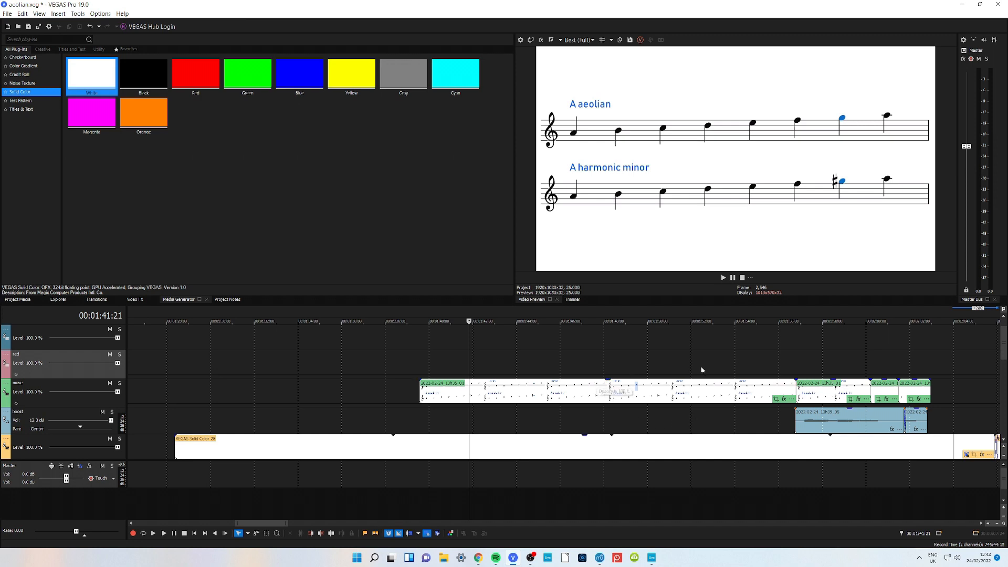
# - Copy the clip of the highlighted scale notes from the music track onto the red track at the same time position
pyautogui.click(805, 354)
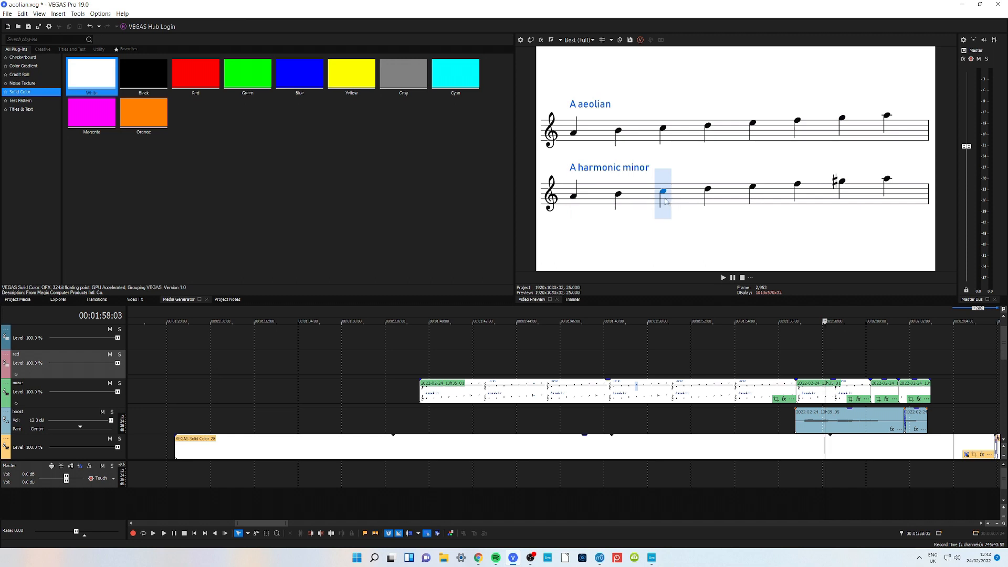
pyautogui.click(518, 367)
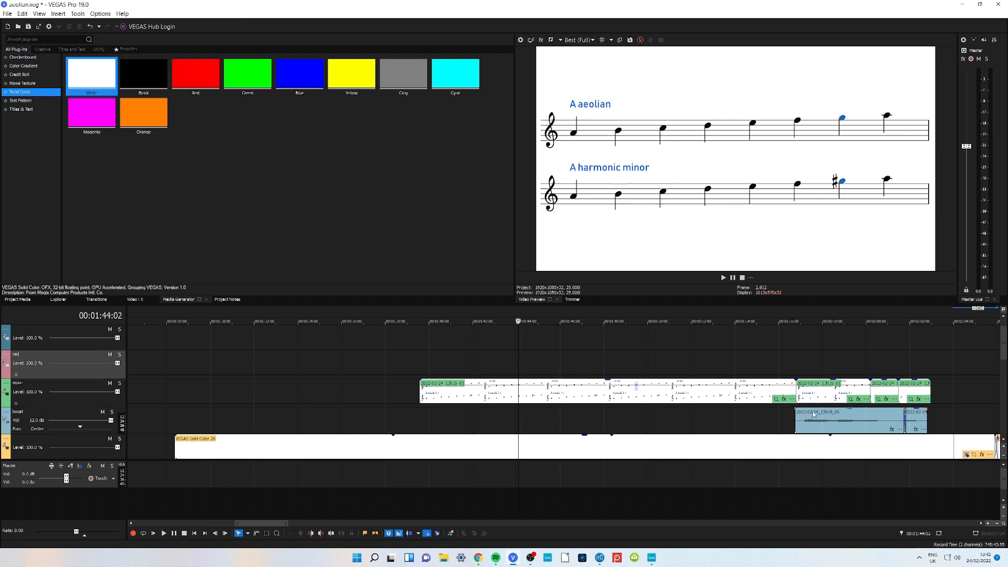
pyautogui.click(818, 385)
pyautogui.hotkey('ctrl', 'c')
pyautogui.click(797, 371)
pyautogui.hotkey('ctrl', 'v')
pyautogui.click(817, 371)
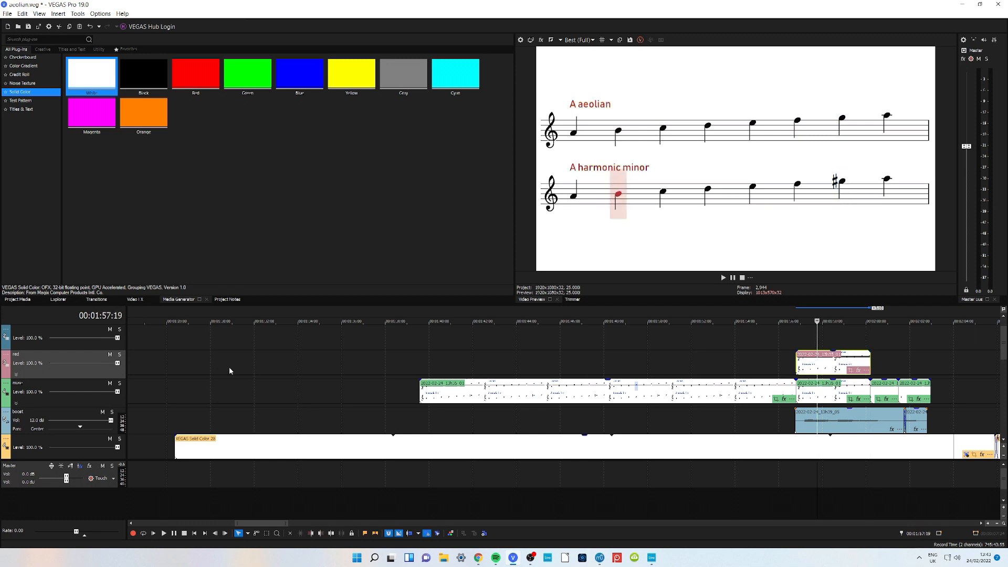
# - Open the red track's effects to examine its secondary Color Corrector settings
pyautogui.click(8, 358)
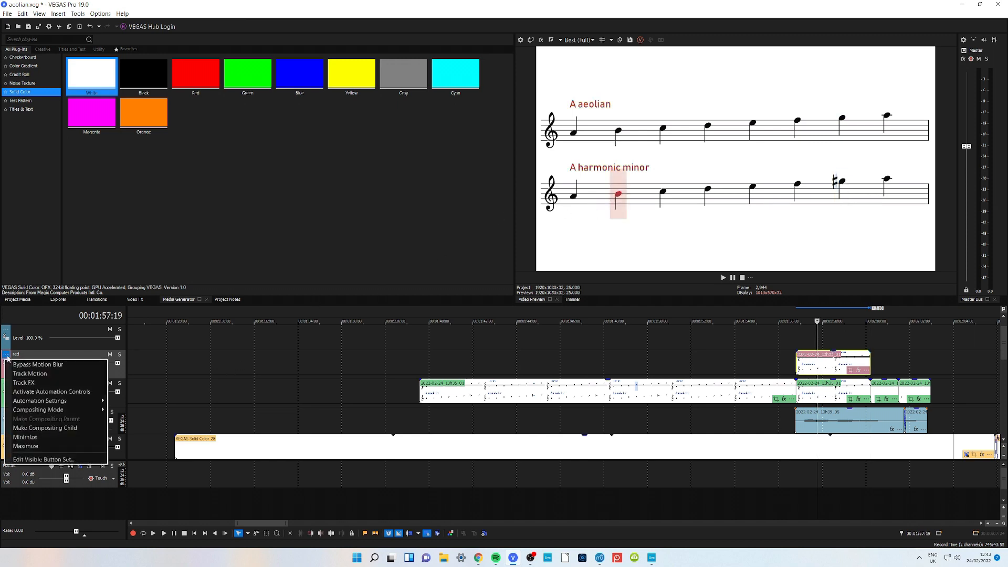
pyautogui.click(52, 390)
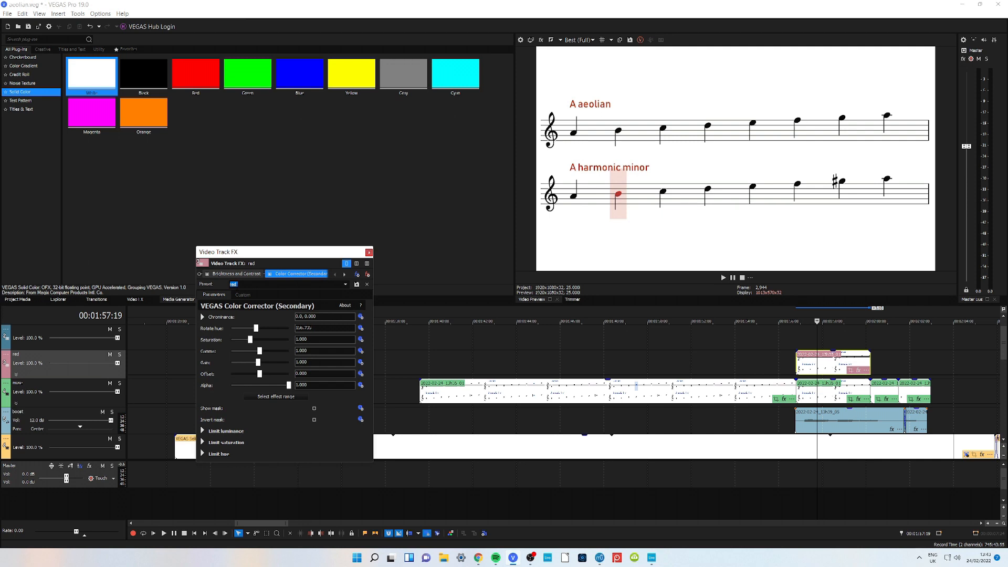
# - Add the Crop effect to the red track's effect chain after the secondary Color Corrector
pyautogui.click(368, 254)
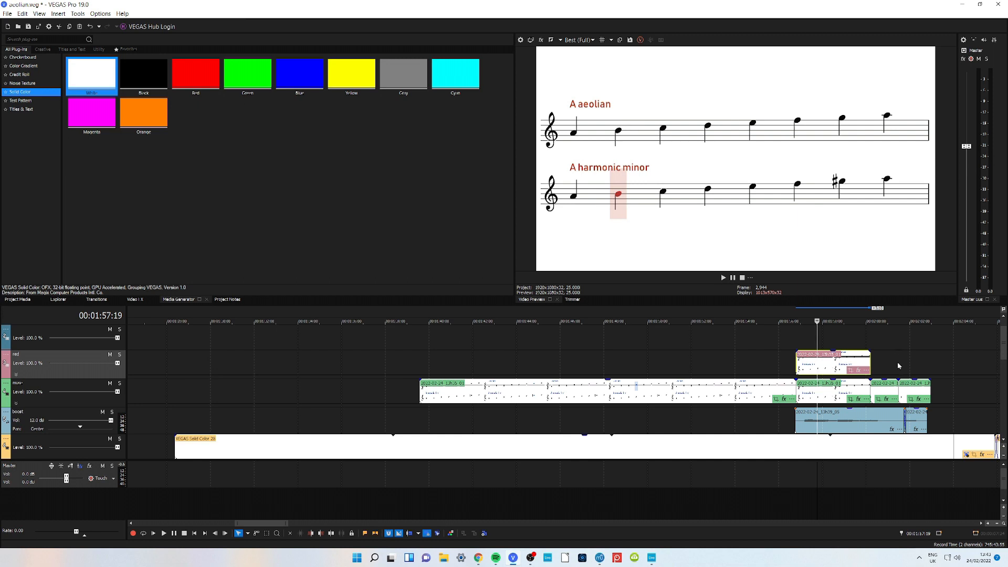
pyautogui.click(6, 354)
pyautogui.click(24, 383)
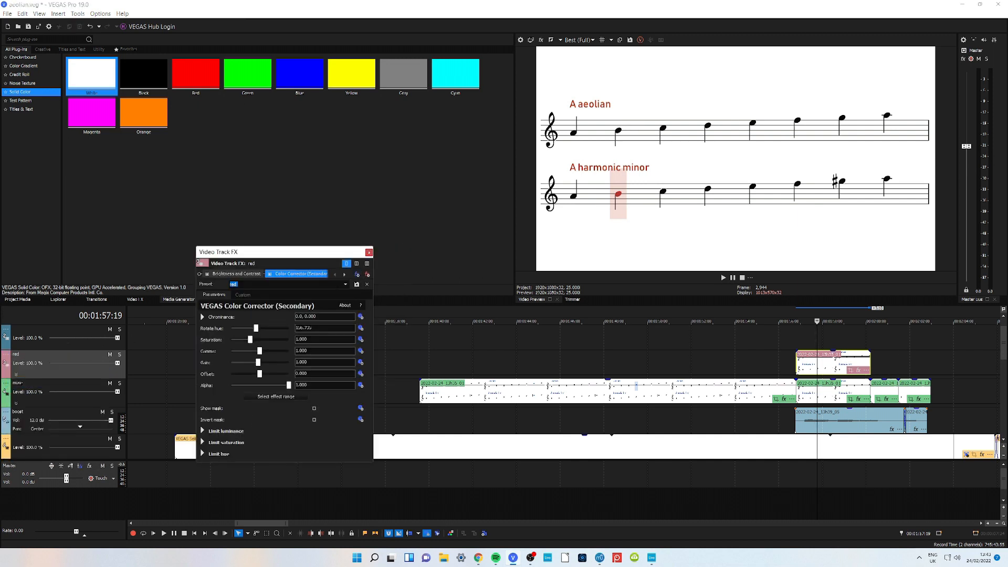
pyautogui.click(356, 275)
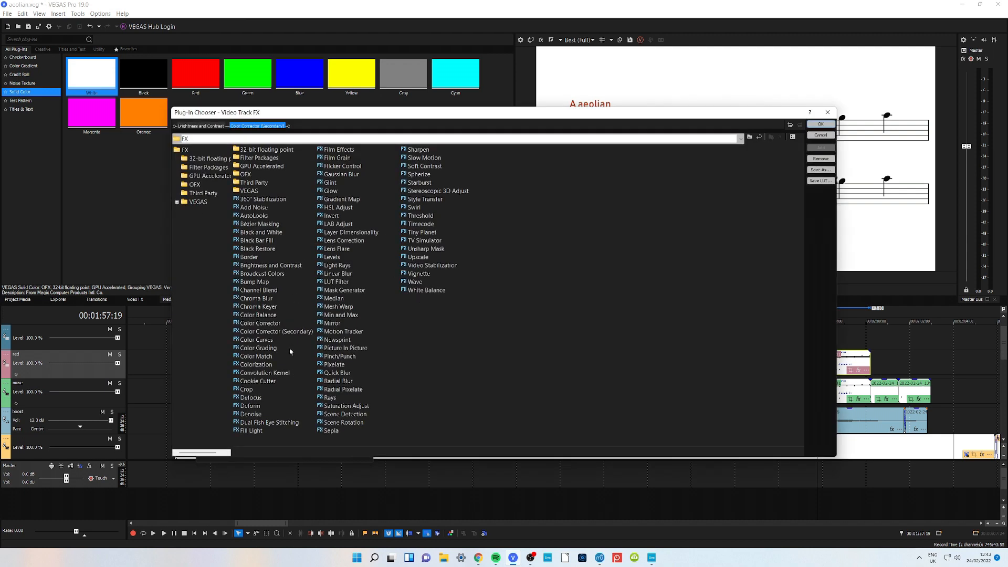
pyautogui.click(246, 390)
pyautogui.click(821, 148)
pyautogui.click(820, 125)
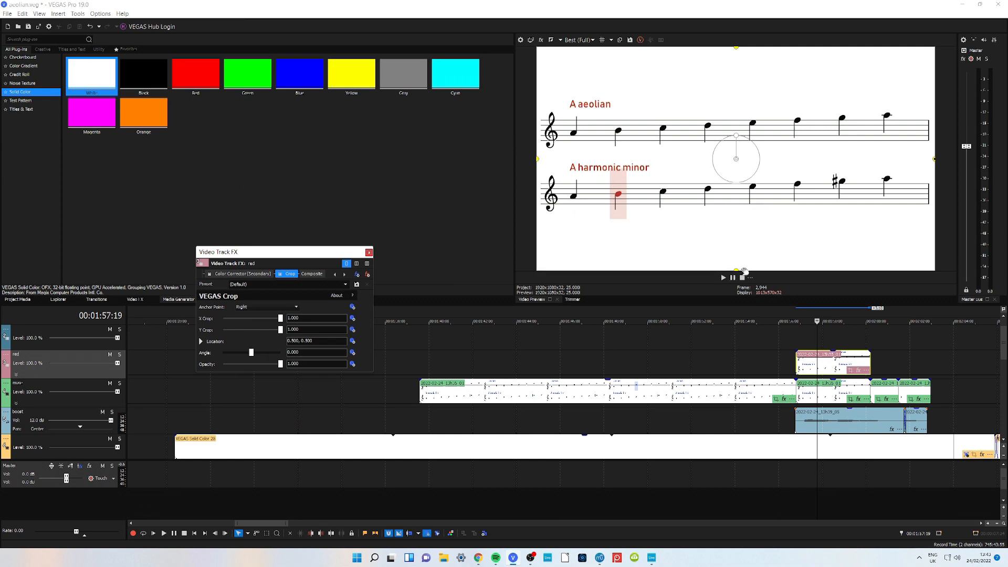
# - Crop the red track's upper part down to just above the A harmonic minor line (Y Crop about 0.51) and play the section back
pyautogui.moveTo(735, 48); pyautogui.dragTo(712, 159)
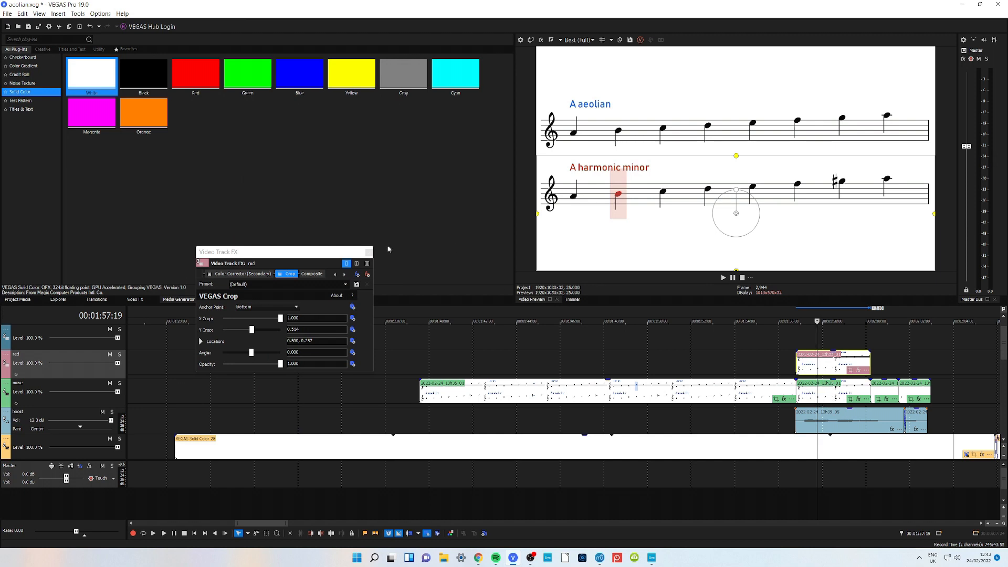
pyautogui.click(368, 252)
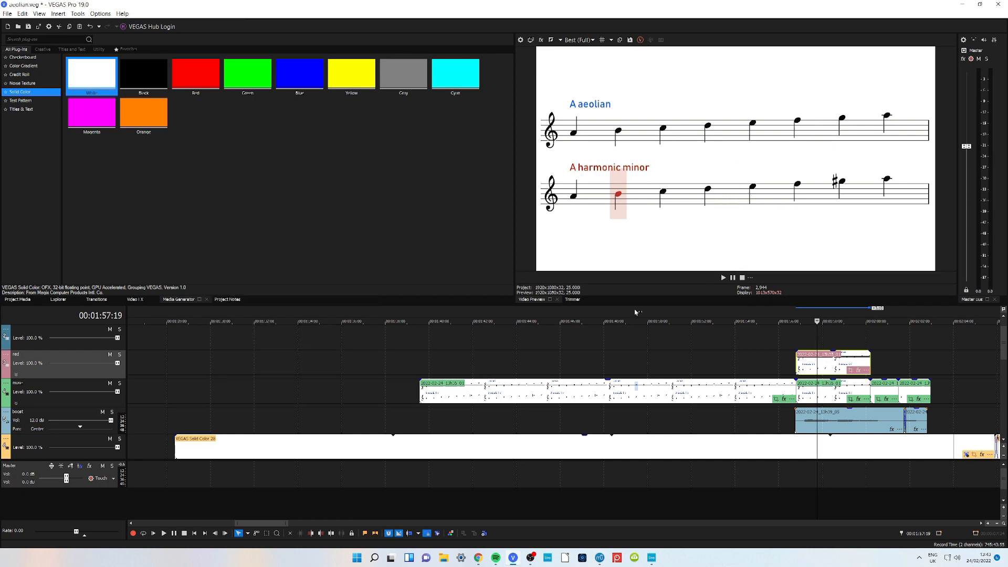
pyautogui.click(795, 332)
pyautogui.press('space')
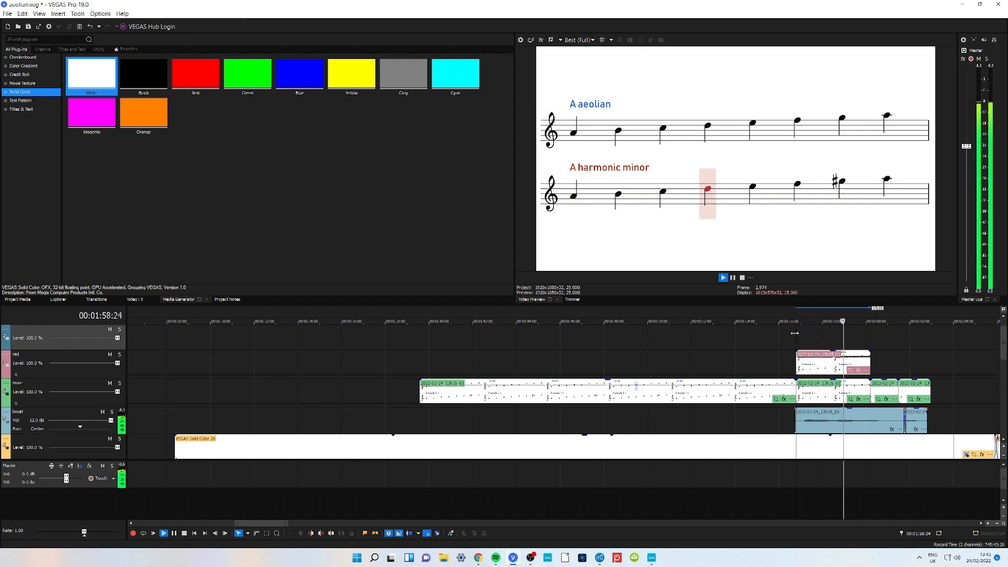
pyautogui.press('space')
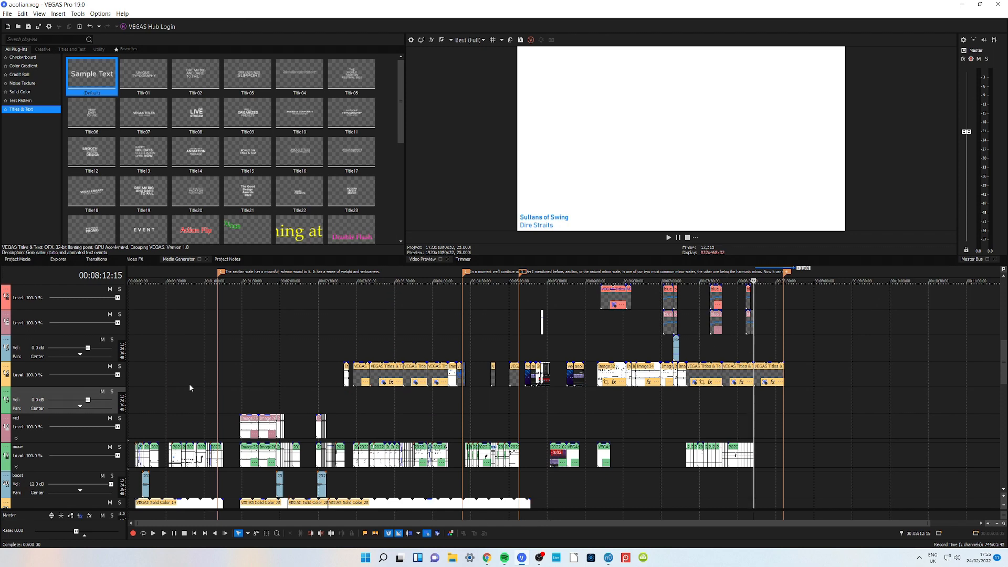
# - Open the Sultans of Swing sheet music page in Chrome and set the MuseScore template score beside it
pyautogui.moveTo(143, 392); pyautogui.dragTo(759, 410)
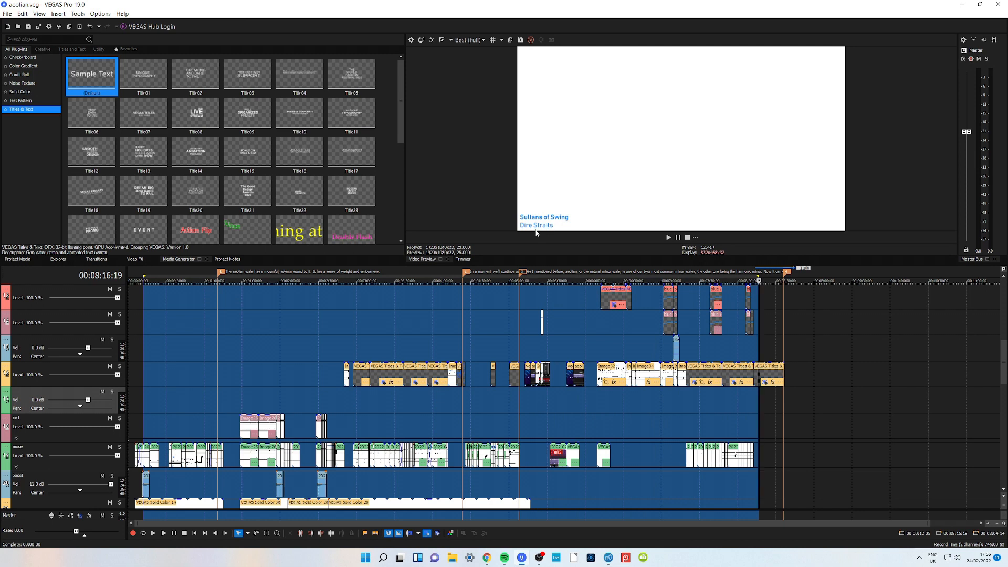
pyautogui.click(488, 558)
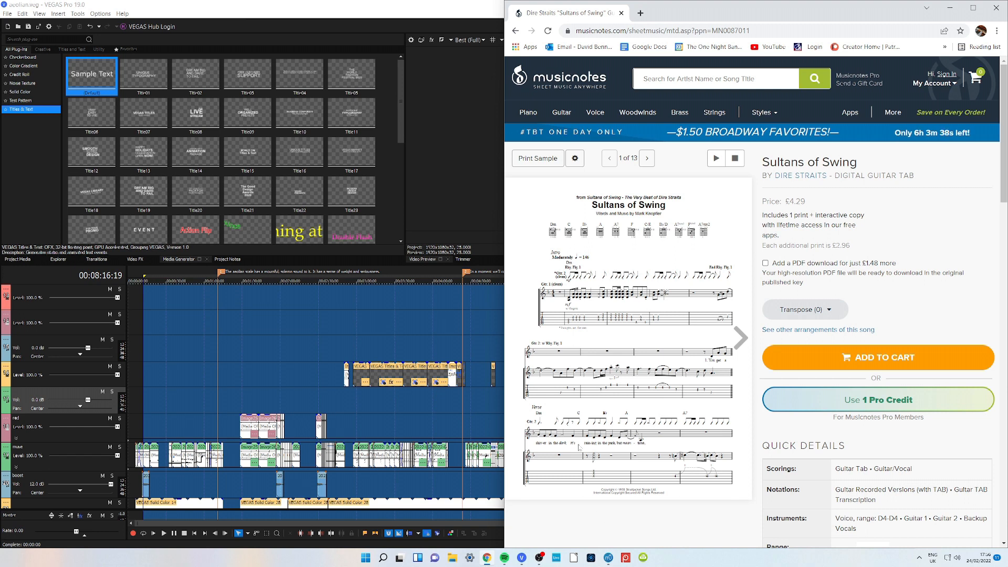
pyautogui.click(607, 559)
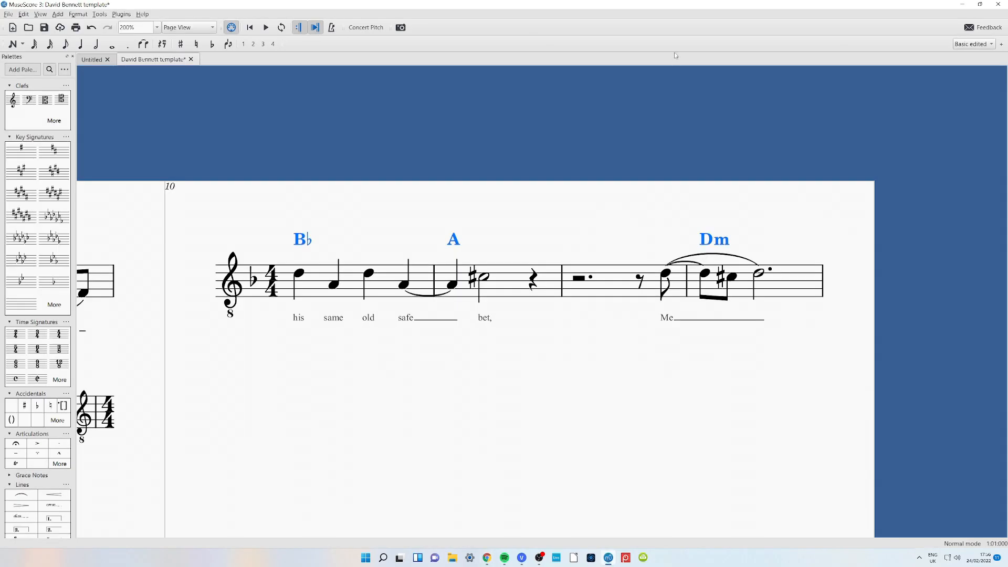
pyautogui.doubleClick(712, 10)
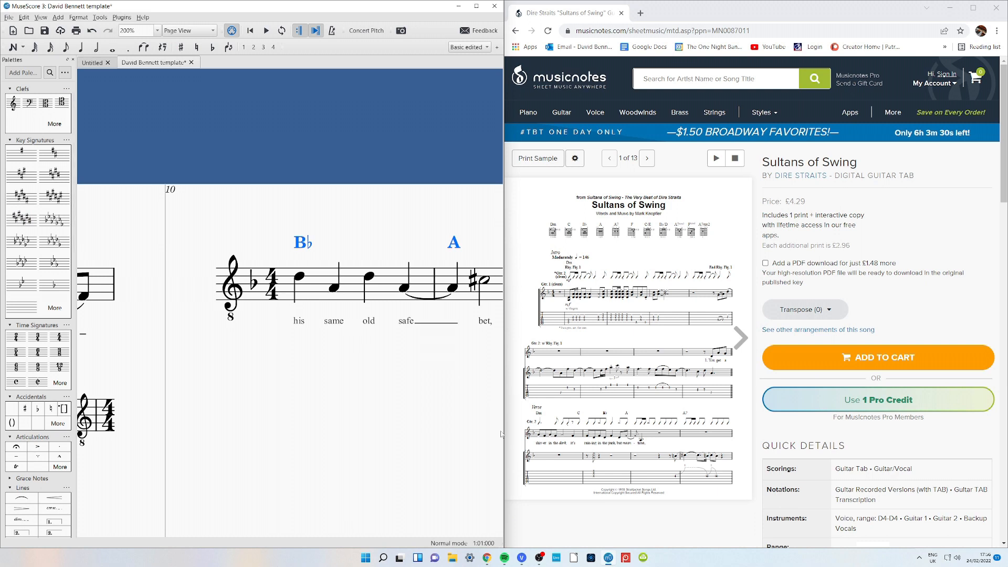
# - Append an empty bar after the score's last Dm bar for the new excerpt
pyautogui.scroll(-2, 436, 446)
pyautogui.moveTo(448, 443); pyautogui.dragTo(266, 401)
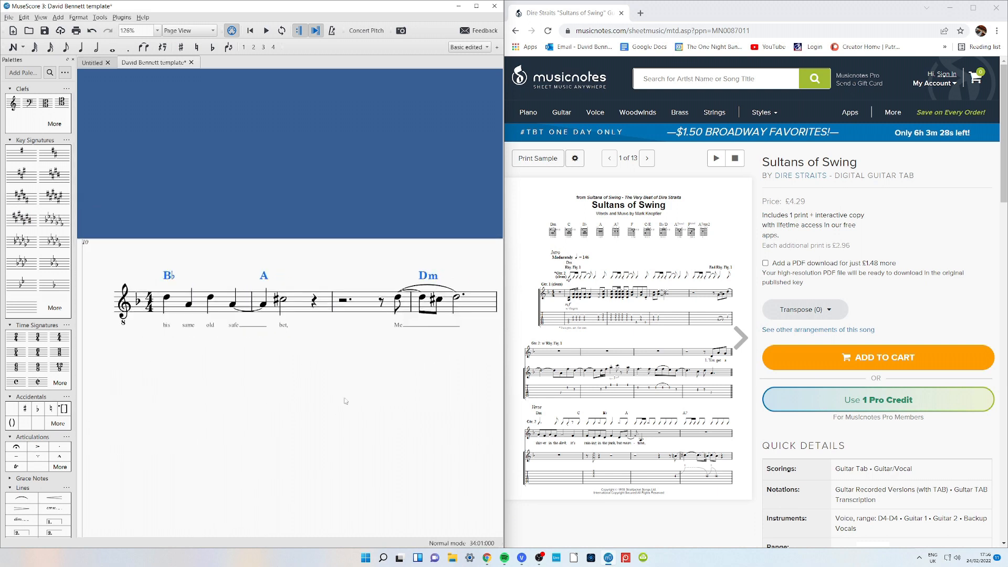
pyautogui.moveTo(461, 379); pyautogui.dragTo(279, 378)
pyautogui.click(305, 301)
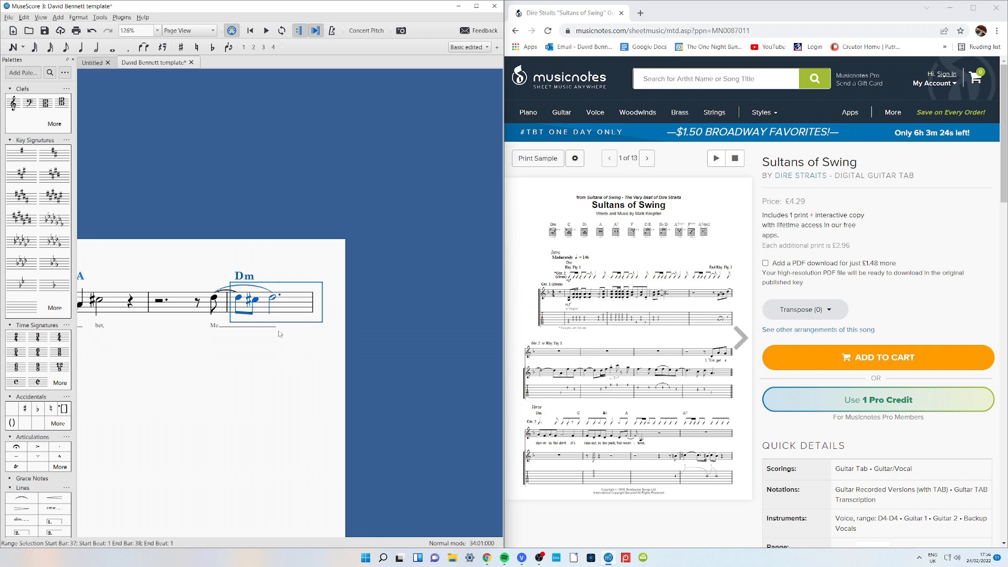
pyautogui.hotkey('ctrl', 'b')
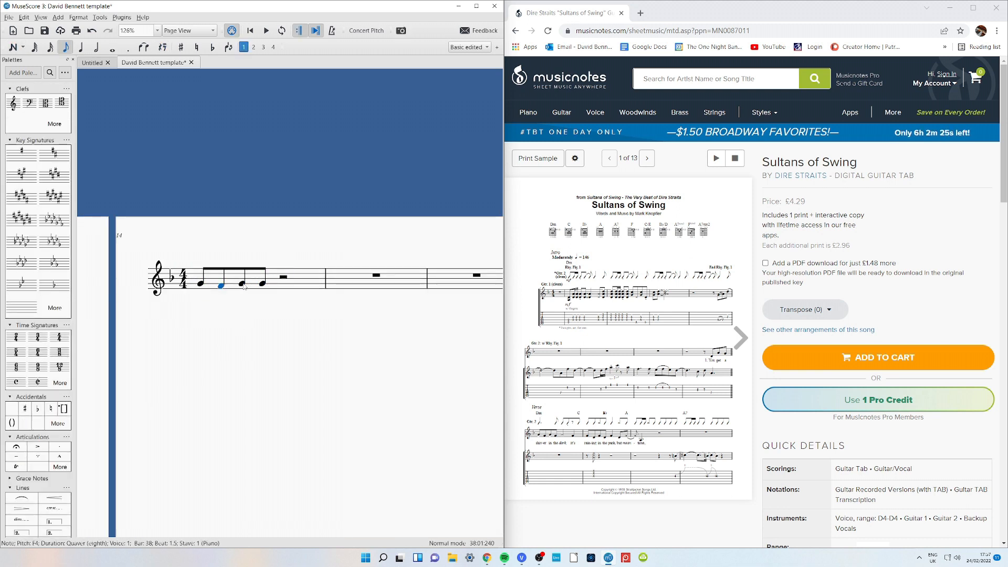
# - Finish the first bar of the Sultans of Swing melody with crotchets G and F
pyautogui.click(283, 279)
pyautogui.press('n')
pyautogui.press('g')
pyautogui.press('Escape')
pyautogui.click(81, 48)
pyautogui.click(304, 279)
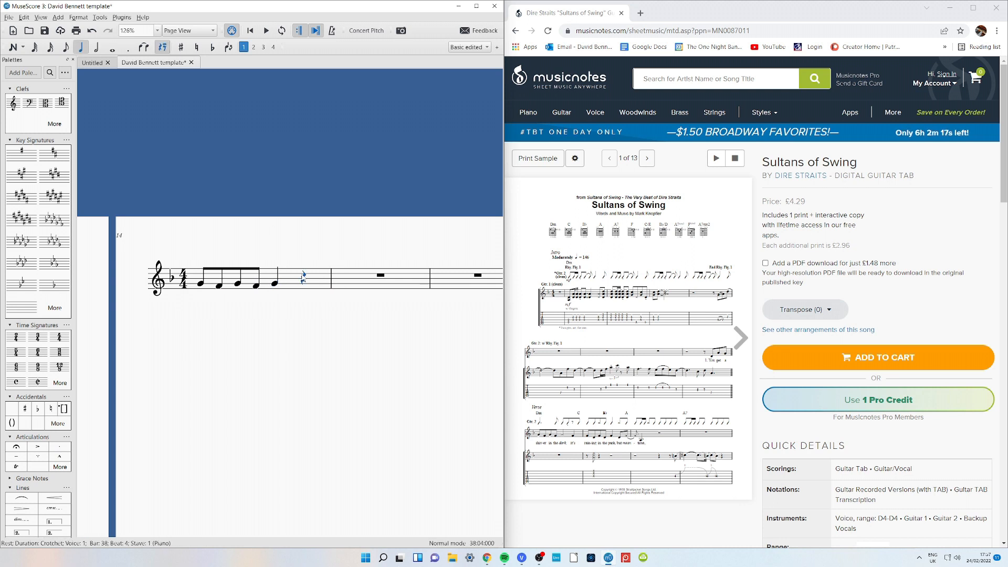
pyautogui.press('n')
pyautogui.press('f')
# - Enter quavers F, D, F, D and a crotchet F in the second bar of the melody
pyautogui.click(65, 48)
pyautogui.press('f')
pyautogui.press('d')
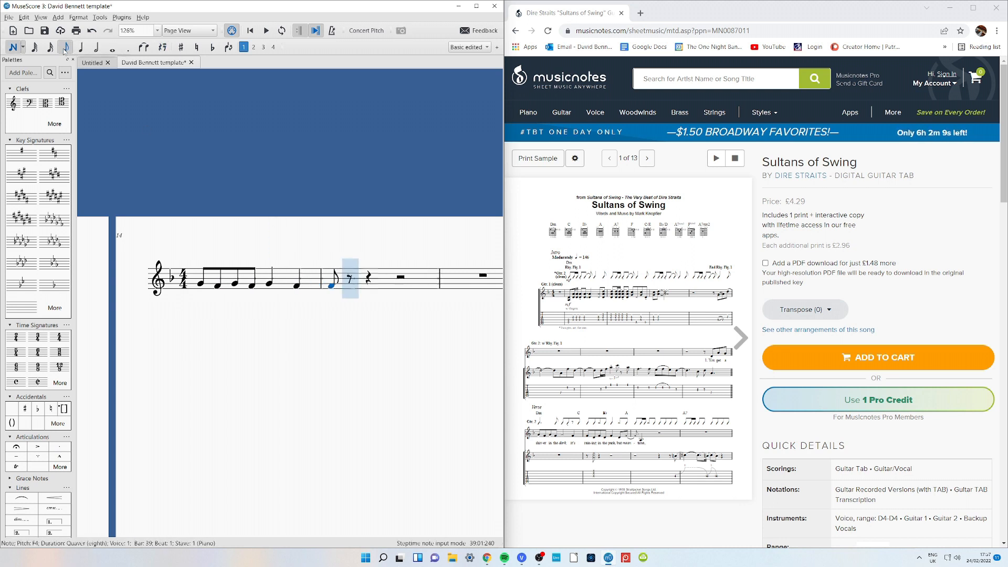
pyautogui.press('f')
pyautogui.press('d')
pyautogui.click(81, 47)
pyautogui.press('f')
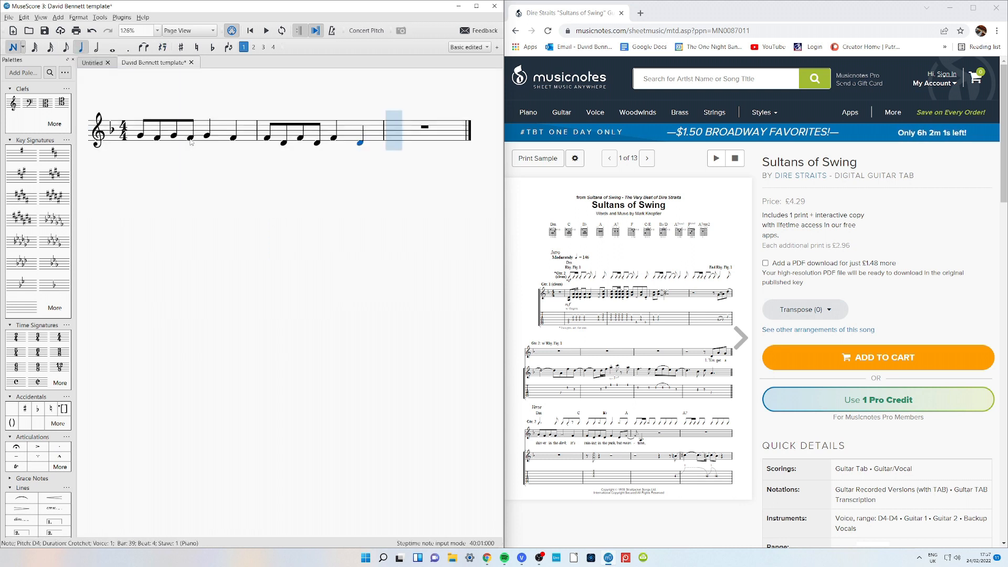
# - Replace the second bar's final crotchet D with quavers D and F, tie the F into the third bar and add a dotted crotchet low A
pyautogui.hotkey('ctrl', 'z')
pyautogui.click(65, 48)
pyautogui.press('d')
pyautogui.click(81, 48)
pyautogui.press('f')
pyautogui.click(128, 48)
pyautogui.press('a')
pyautogui.press('Escape')
# - Remove the final double barline after the third bar of the melody
pyautogui.moveTo(398, 134); pyautogui.dragTo(375, 216)
pyautogui.click(481, 168)
pyautogui.press('Delete')
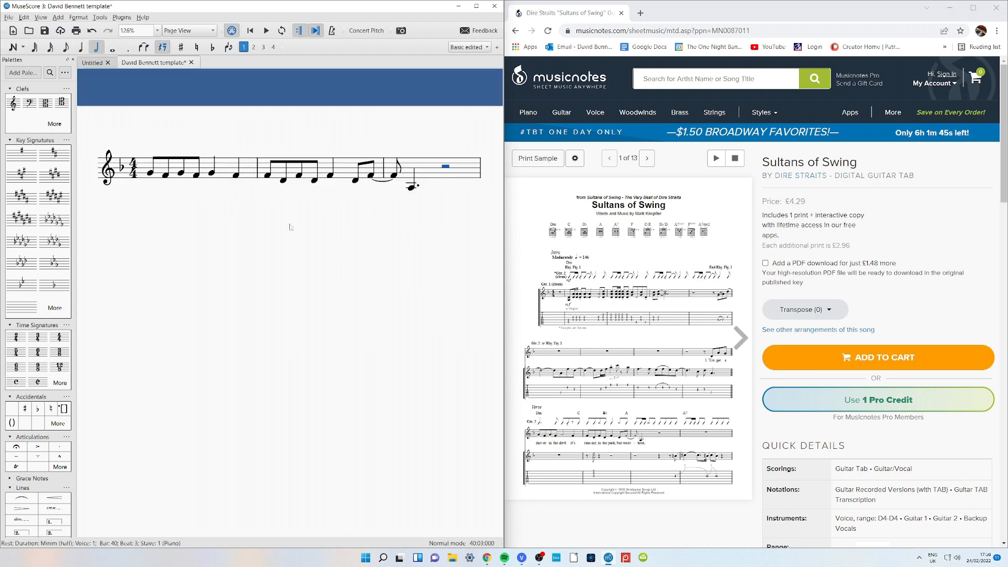
# - Add the chord symbols Dm, C, Bb and A above the three melody bars
pyautogui.click(150, 174)
pyautogui.hotkey('ctrl', 'k')
pyautogui.write('Dm')
pyautogui.press('Tab')
pyautogui.write('C')
pyautogui.press('space')
pyautogui.press('space')
pyautogui.write('Bb')
pyautogui.press('Tab')
pyautogui.write('A')
pyautogui.click(277, 235)
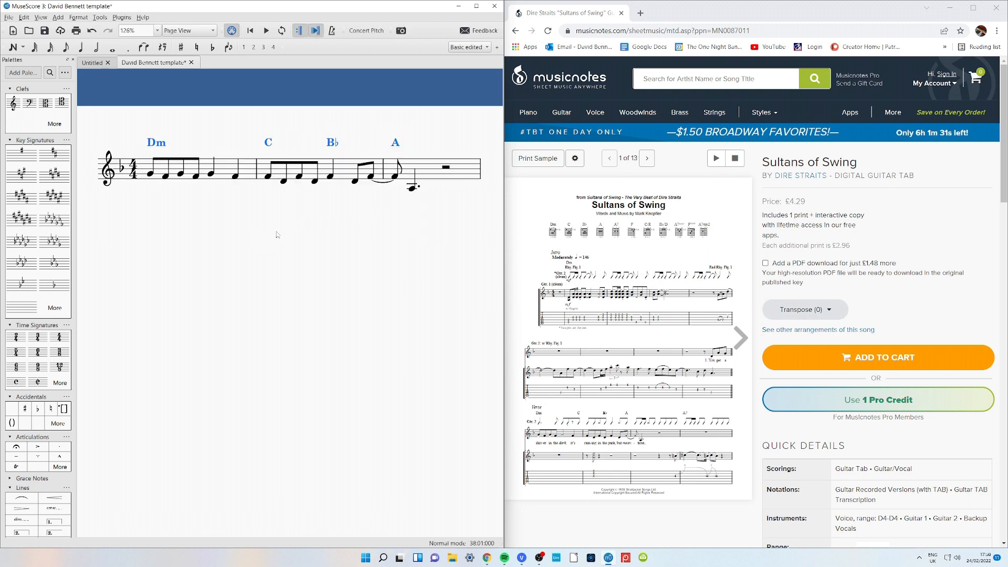
# - Add the lyrics "shiv-er in the dark, it's rain-ing in the park, but mean-time," beneath the melody, starting on its first note
pyautogui.click(152, 180)
pyautogui.hotkey('ctrl', 'l')
pyautogui.write("shiv-er in the dark, it's rain-ing in the park, but mean-time,")
pyautogui.press('Escape')
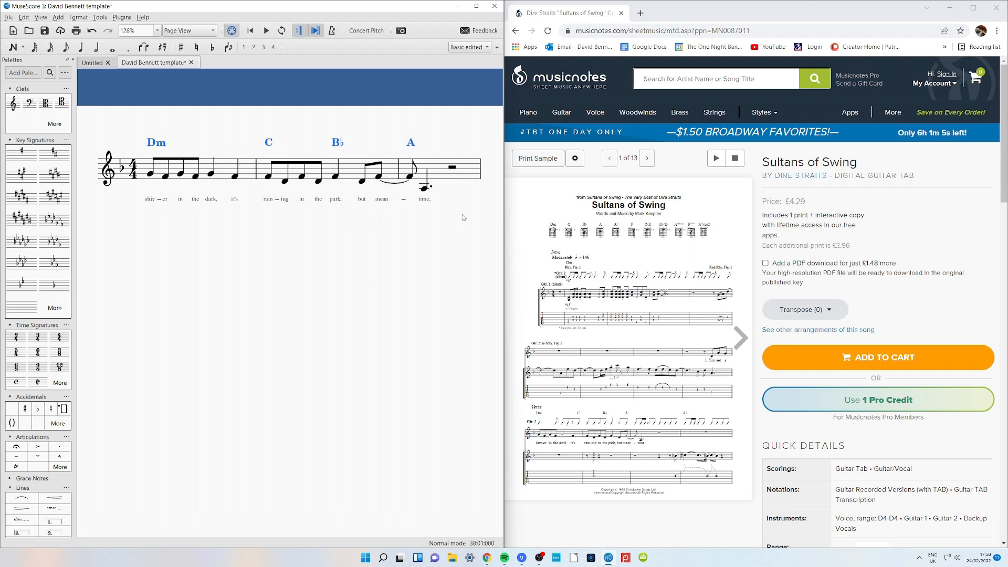
# - Maximise the score window and capture the region around the three bars with their chords and lyrics
pyautogui.click(476, 6)
pyautogui.moveTo(144, 387); pyautogui.dragTo(931, 217)
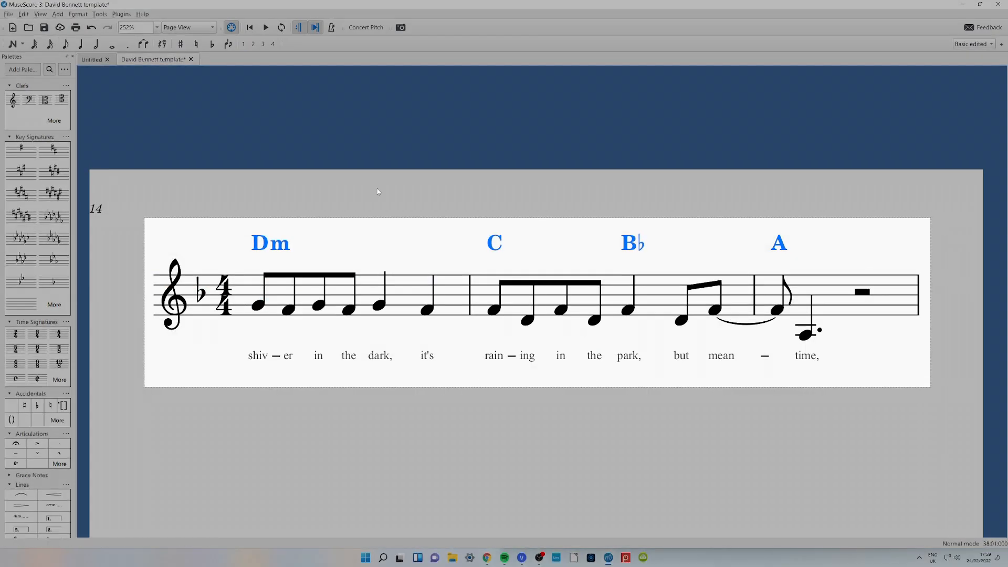
pyautogui.press('space')
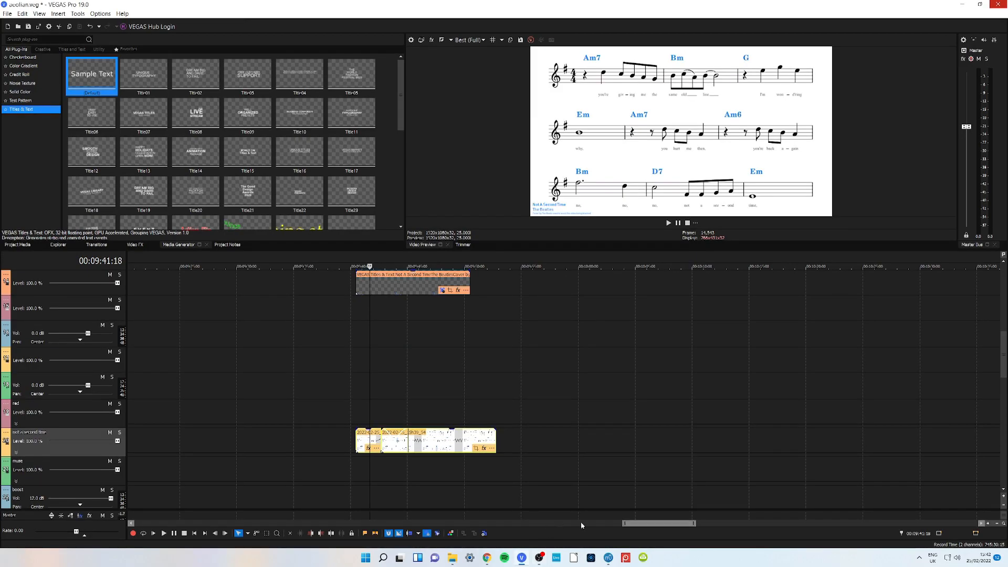
# - Examine how the Not A Second Time score clips line up with the pictures, titles and voiceover on the VEGAS timeline
pyautogui.moveTo(625, 524); pyautogui.dragTo(541, 523)
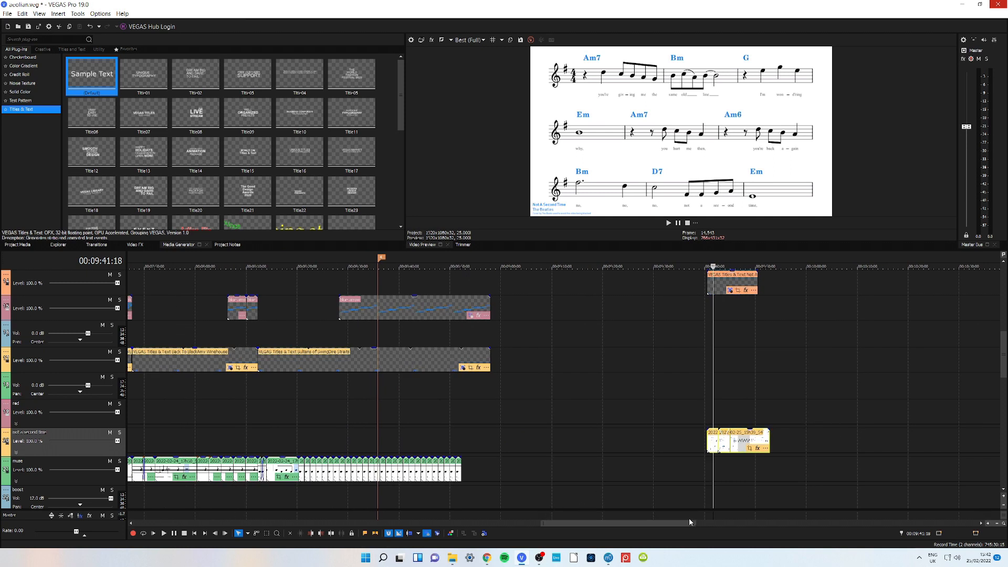
pyautogui.moveTo(695, 523); pyautogui.dragTo(806, 523)
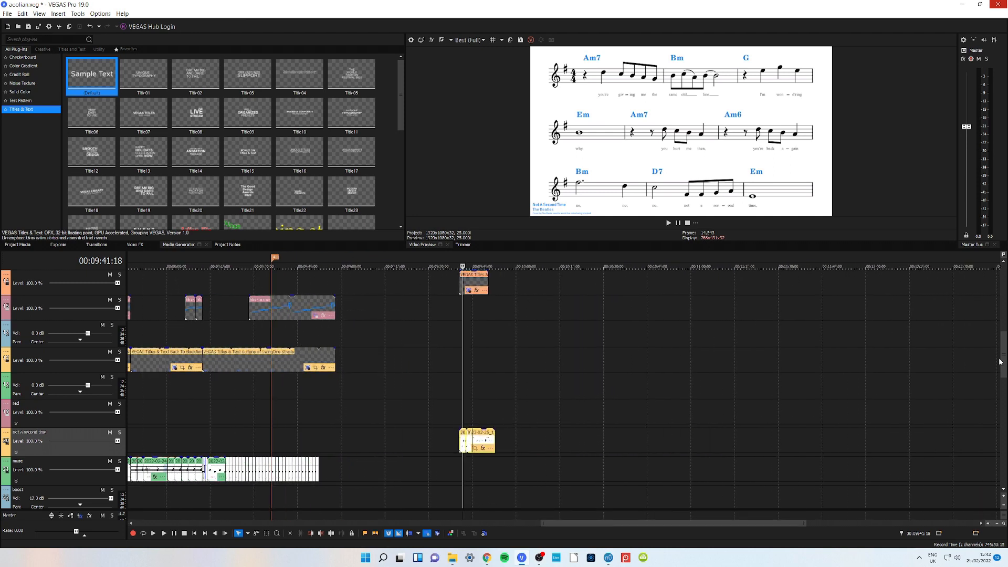
pyautogui.moveTo(1003, 355); pyautogui.dragTo(1002, 405)
pyautogui.moveTo(410, 360); pyautogui.dragTo(743, 367)
pyautogui.moveTo(398, 353); pyautogui.dragTo(459, 352)
pyautogui.click(484, 351)
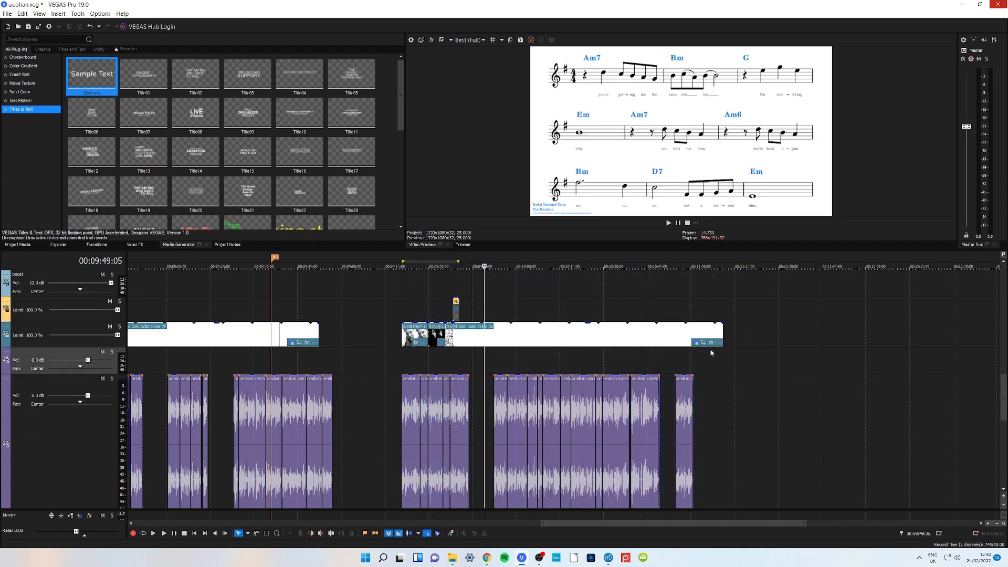
pyautogui.moveTo(1003, 401); pyautogui.dragTo(977, 377)
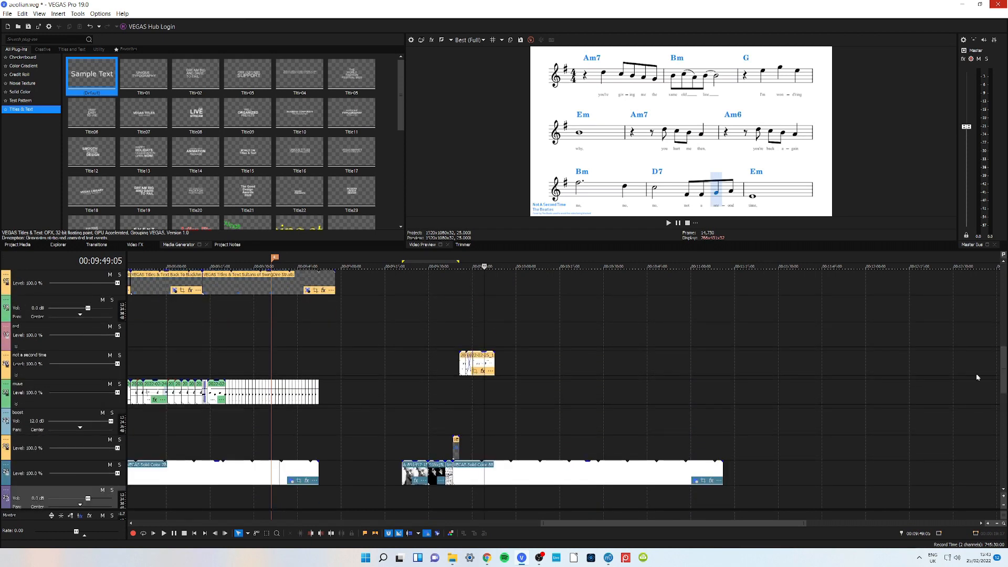
pyautogui.click(465, 386)
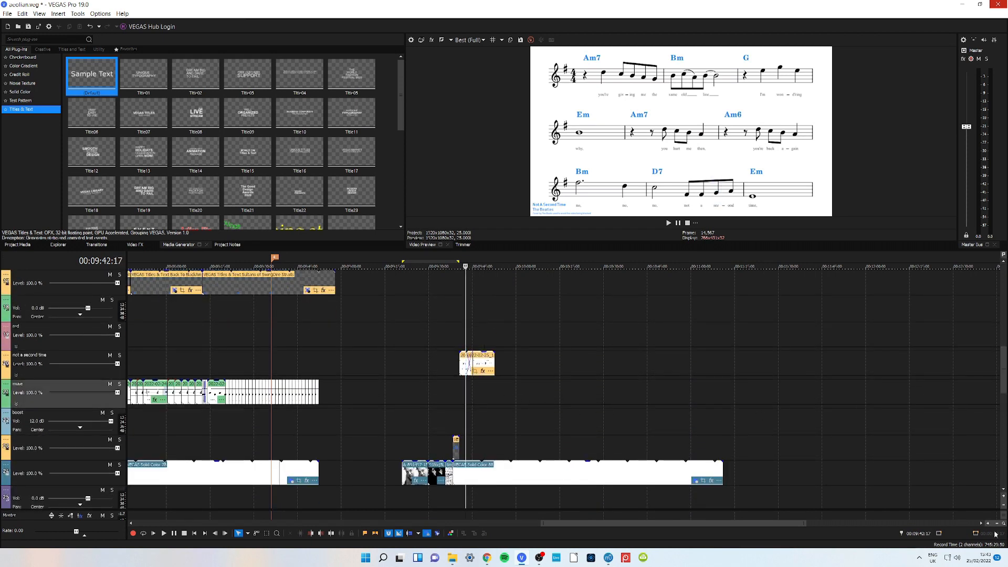
pyautogui.scroll(5, 588, 374)
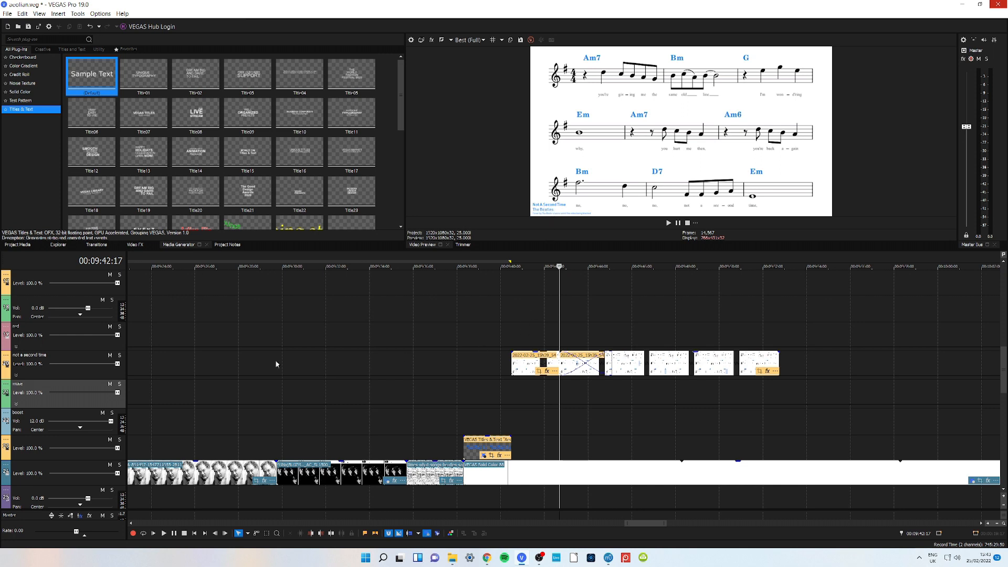
# - Use Track Motion to scale the "not a second time" track down to about 1,825 wide and shift it to about X 4, Y 27
pyautogui.click(58, 356)
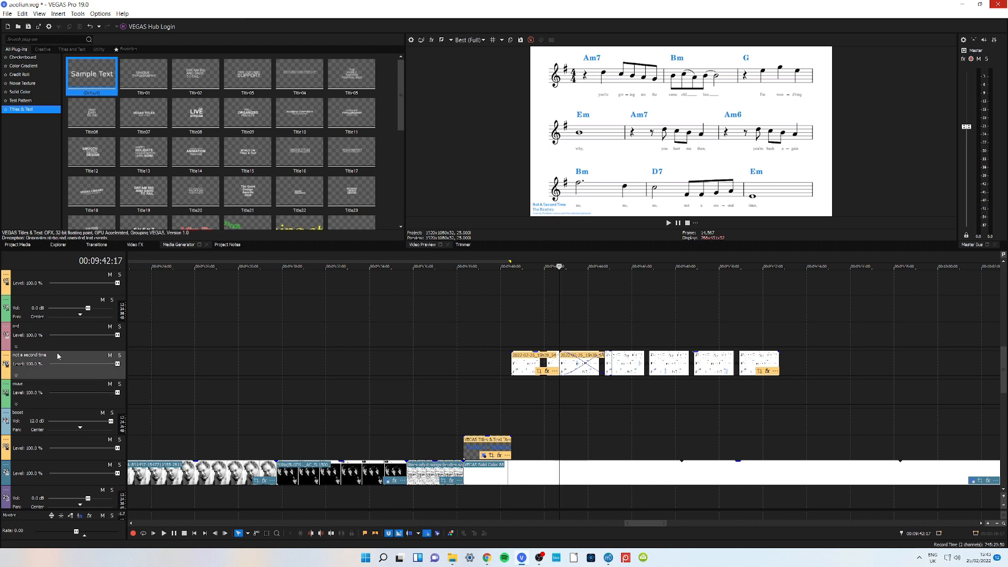
pyautogui.click(7, 355)
pyautogui.click(31, 374)
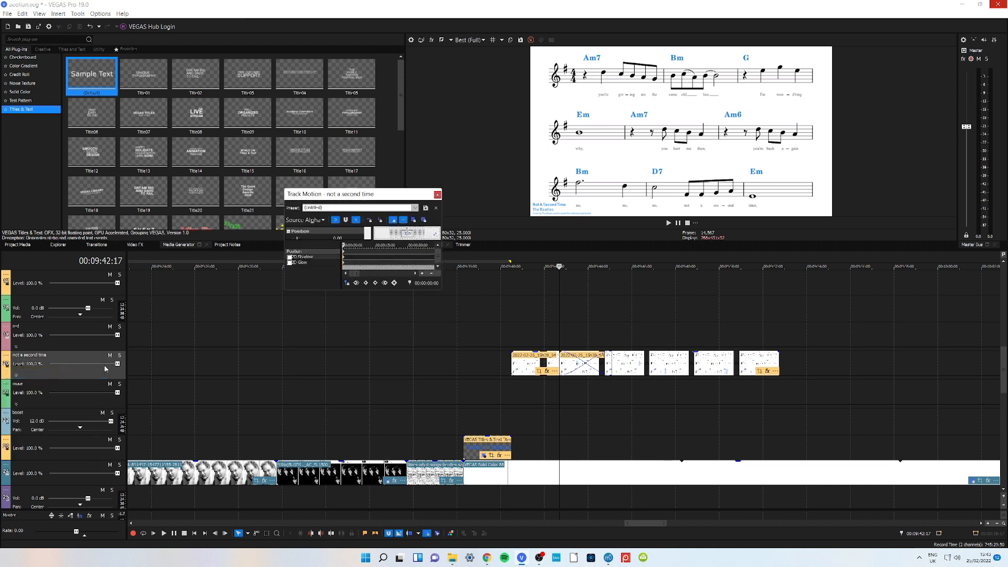
pyautogui.moveTo(441, 293); pyautogui.dragTo(537, 452)
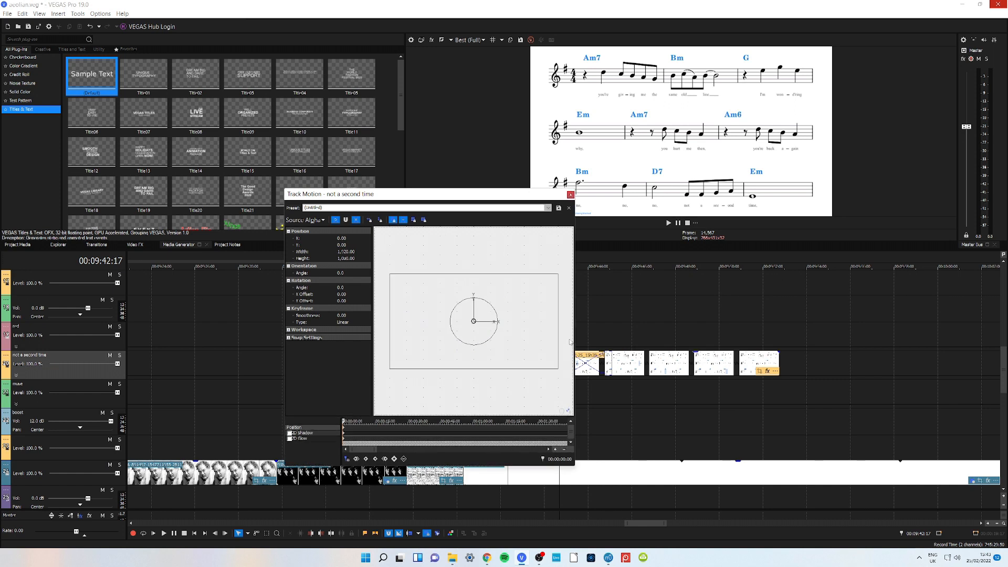
pyautogui.moveTo(559, 369); pyautogui.dragTo(552, 365)
pyautogui.moveTo(519, 194); pyautogui.dragTo(392, 158)
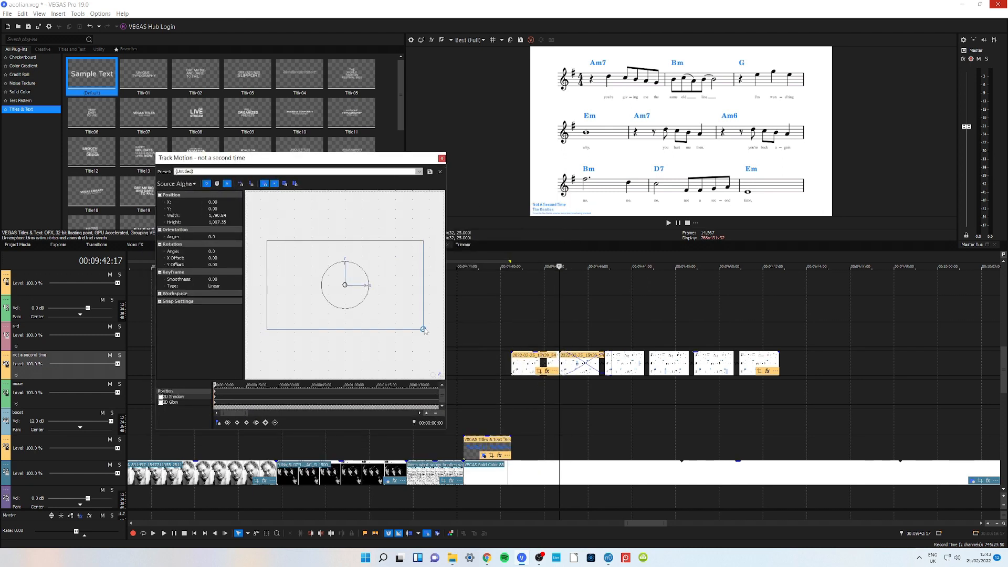
pyautogui.moveTo(395, 304); pyautogui.dragTo(395, 303)
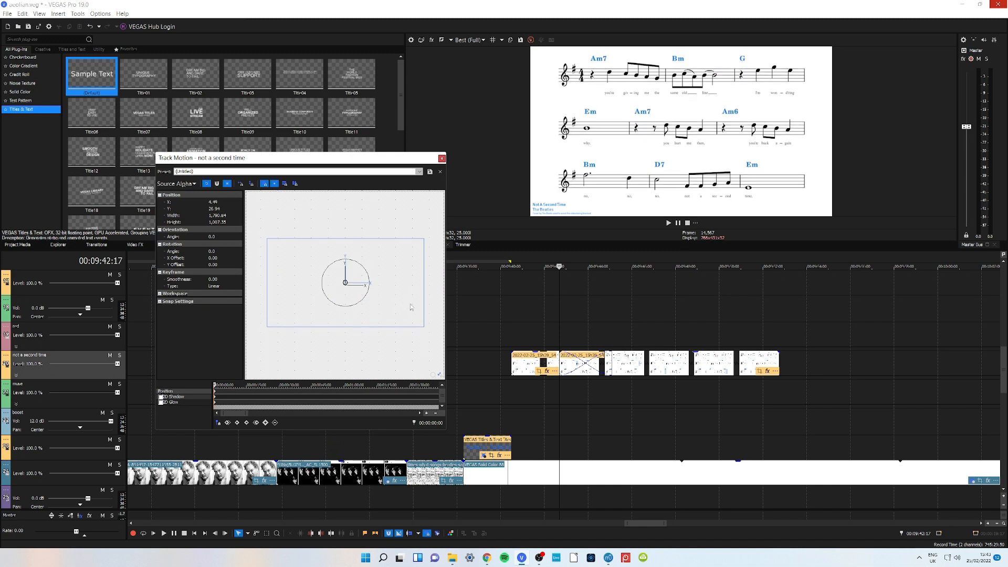
pyautogui.moveTo(426, 329); pyautogui.dragTo(426, 330)
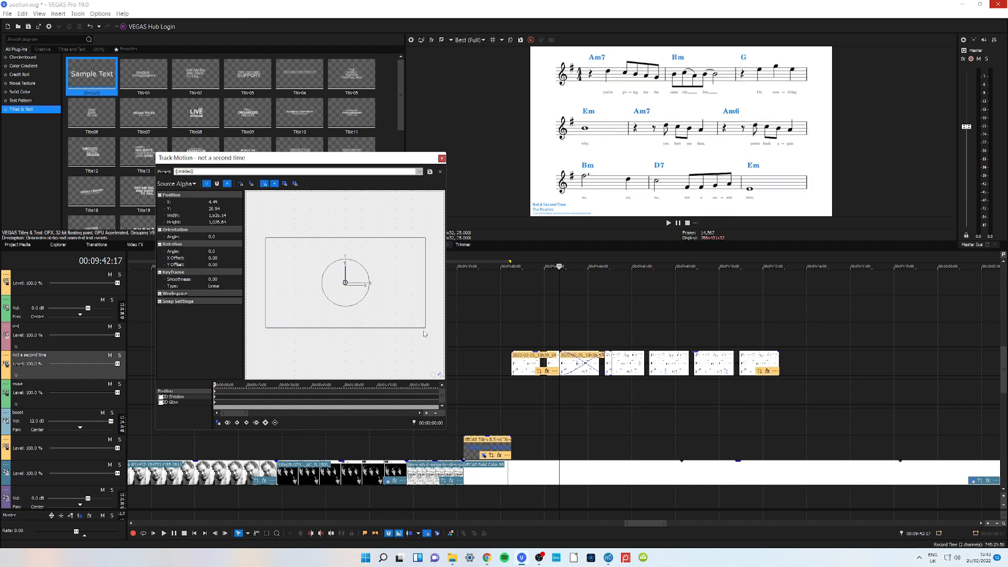
# - Close Track Motion and enlarge the Not A Second Time song title slightly, to a scale of about 0.537
pyautogui.click(442, 158)
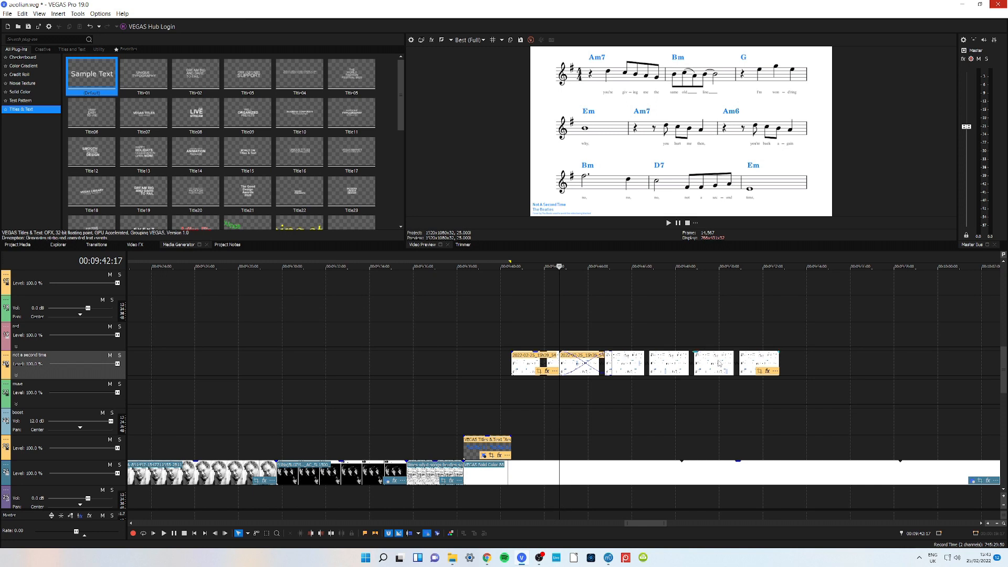
pyautogui.scroll(4, 719, 363)
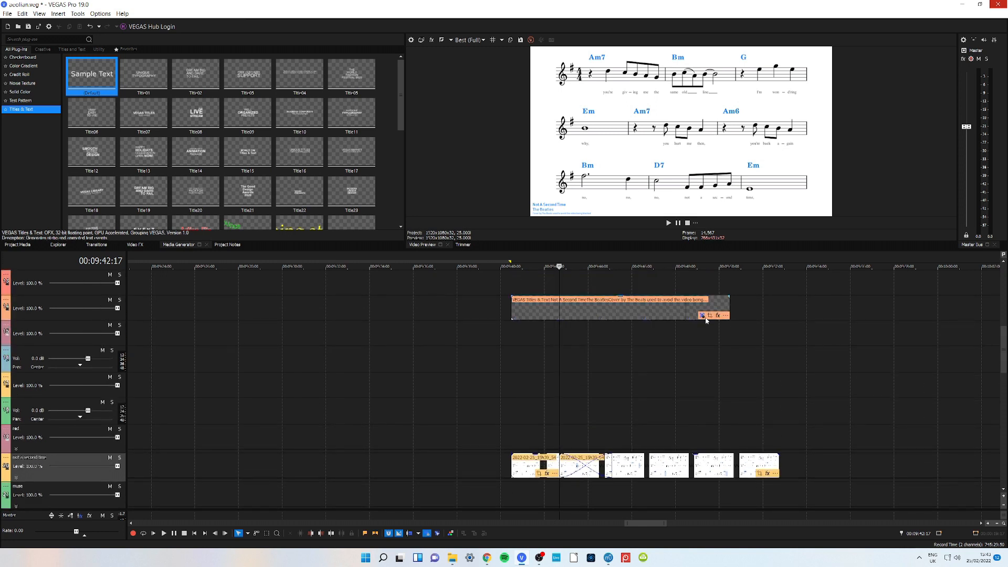
pyautogui.click(703, 317)
pyautogui.moveTo(344, 346); pyautogui.dragTo(345, 346)
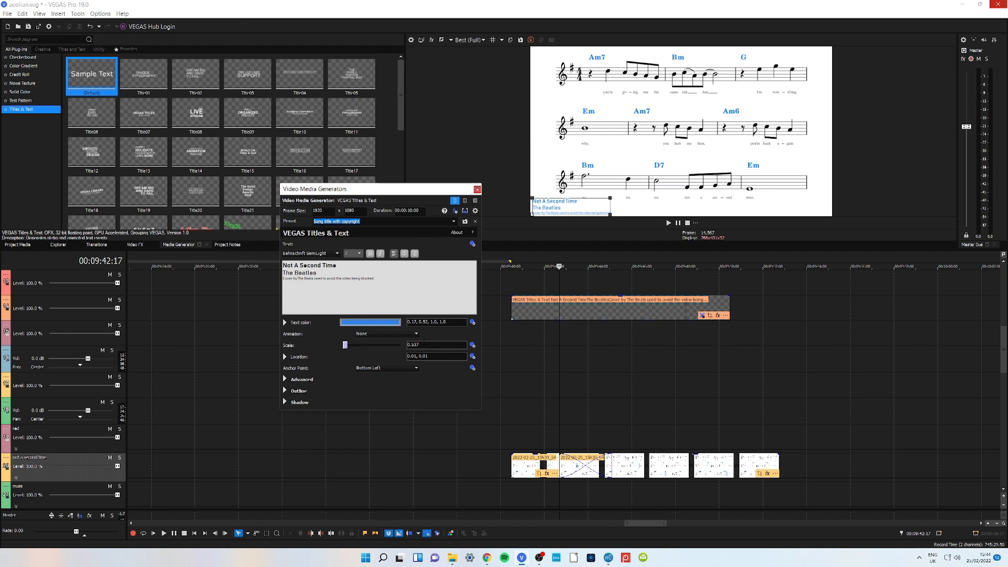
pyautogui.press('Return')
pyautogui.click(477, 190)
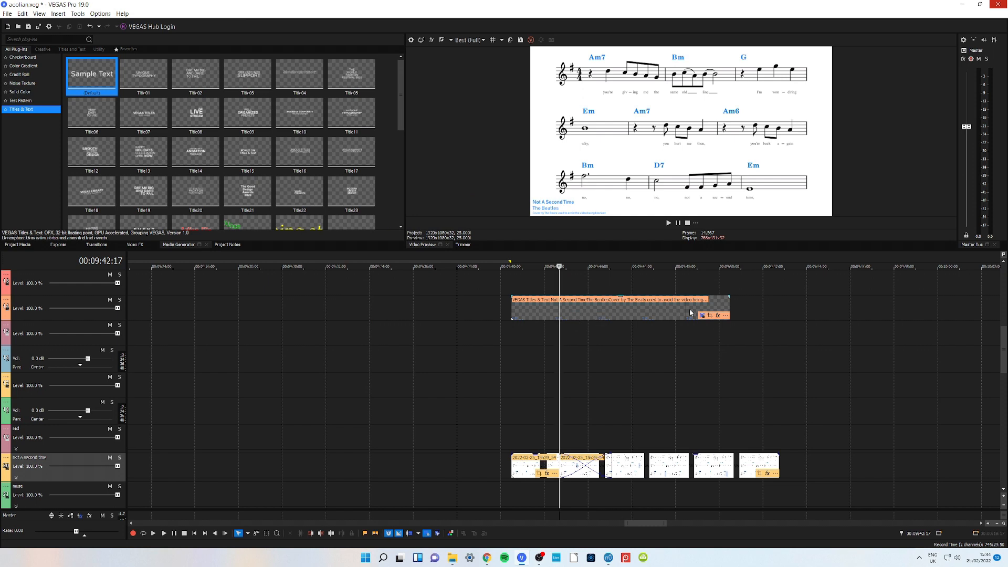
# - Add a default Titles & Text clip on the empty track above the song title and set its font to Times New Roman
pyautogui.scroll(3, 1004, 351)
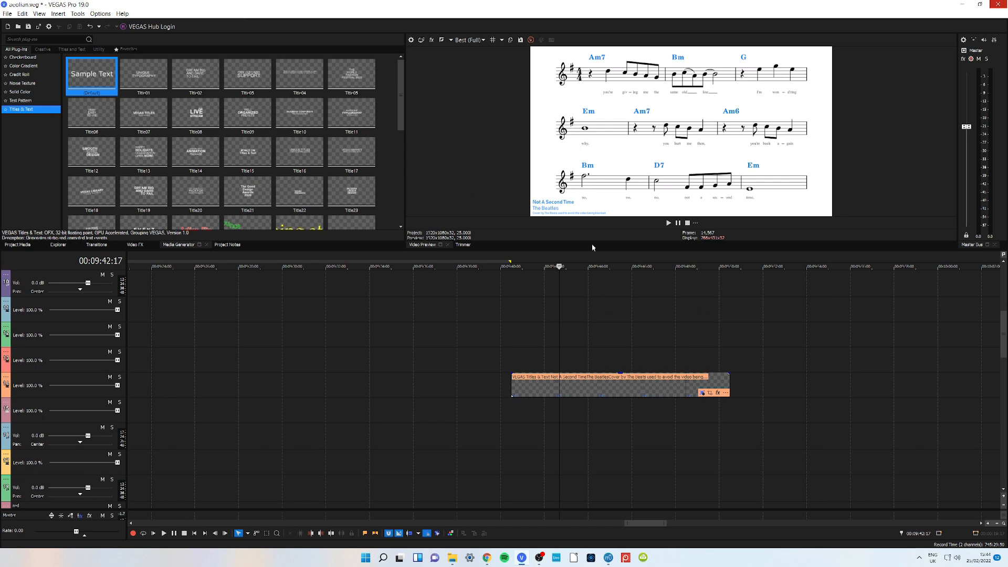
pyautogui.moveTo(92, 98); pyautogui.dragTo(584, 335)
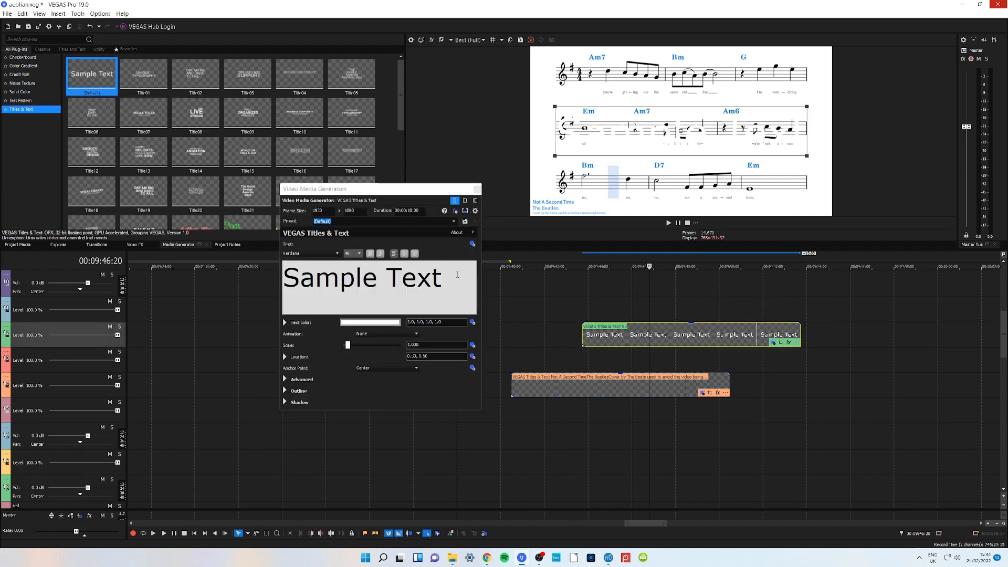
pyautogui.click(438, 272)
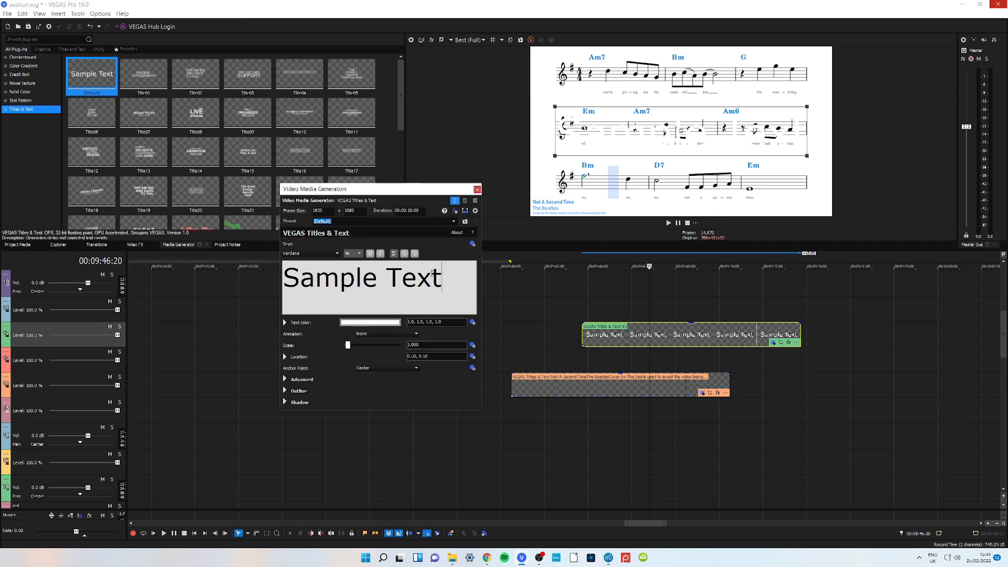
pyautogui.hotkey('ctrl', 'a')
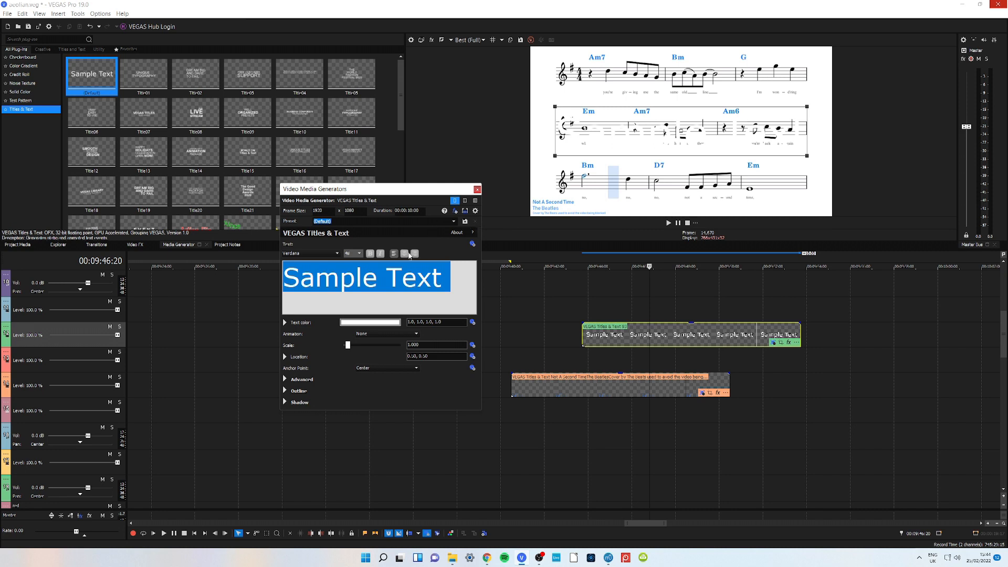
pyautogui.click(331, 255)
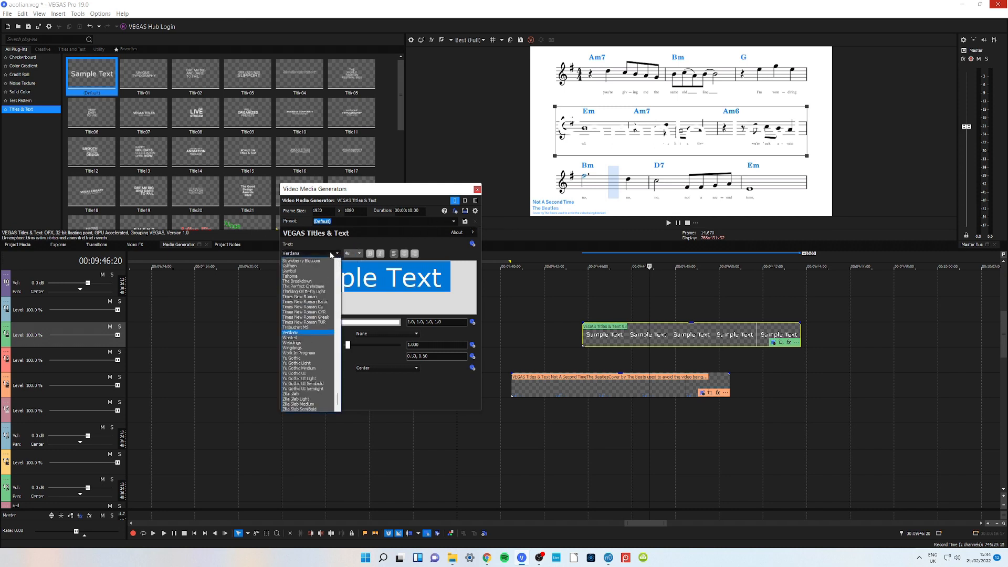
pyautogui.click(320, 292)
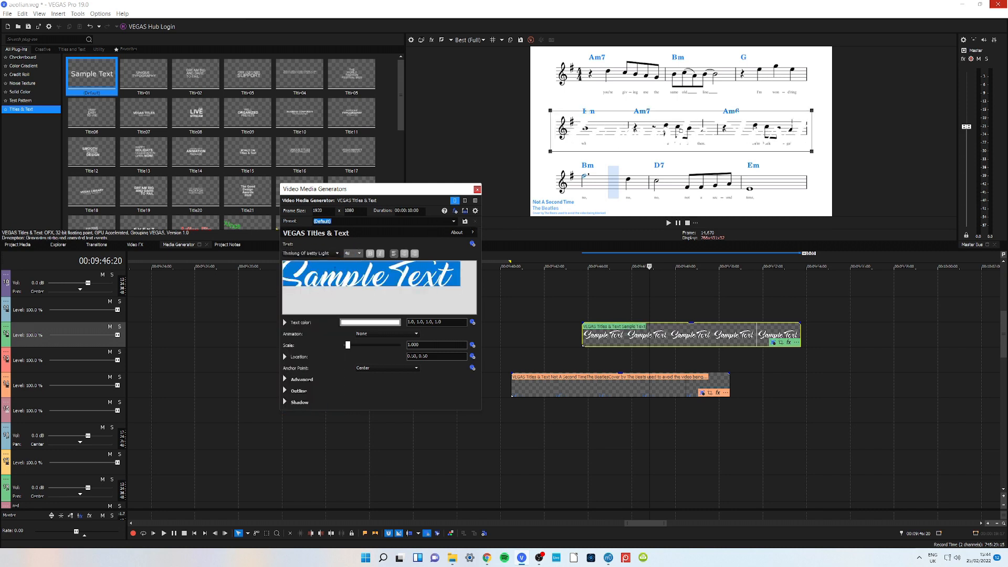
pyautogui.click(331, 254)
pyautogui.click(322, 297)
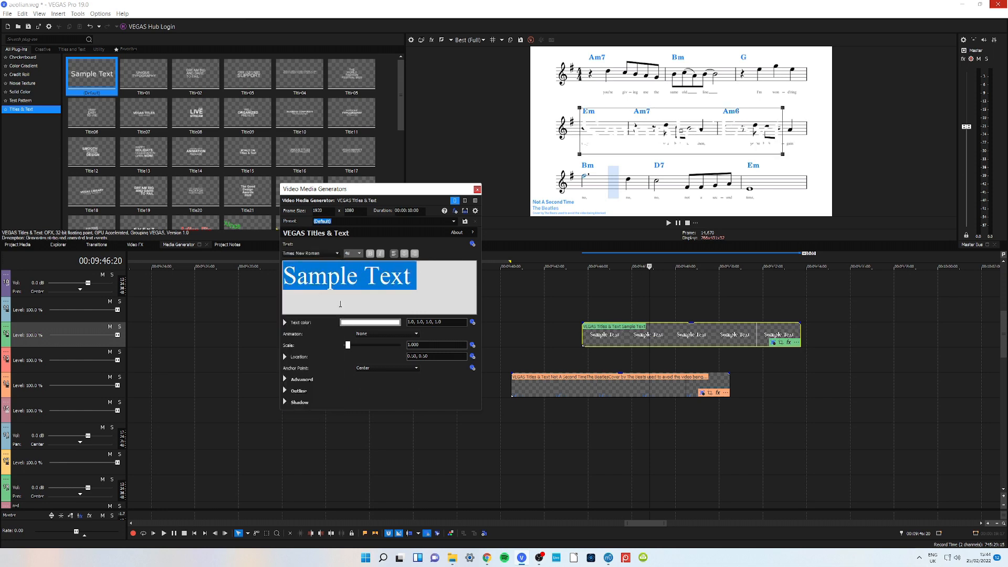
# - Colour the new text dark navy (0.0, 0.0, 0.35) and replace the sample wording with "iii V7 vi"
pyautogui.click(366, 324)
pyautogui.click(399, 413)
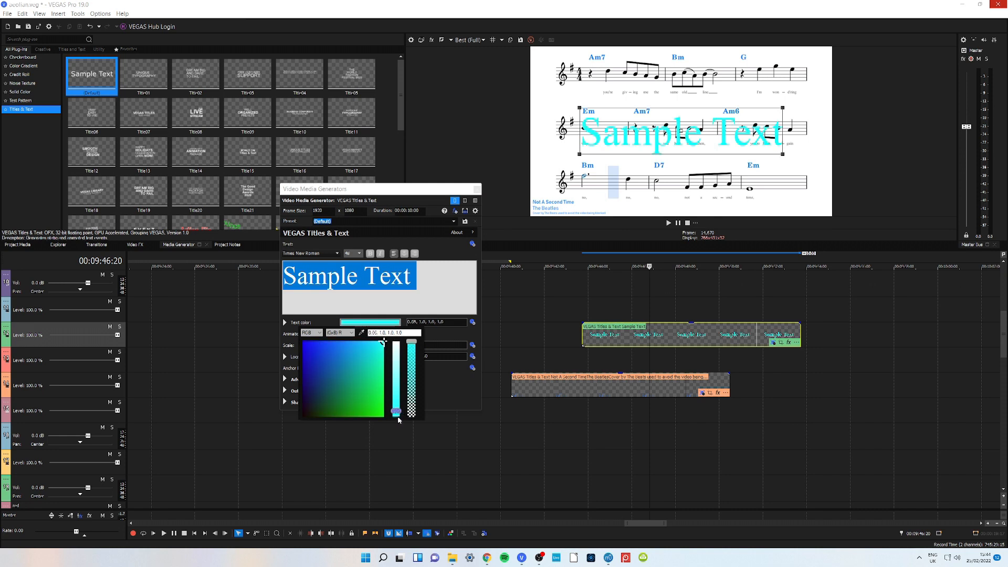
pyautogui.click(304, 390)
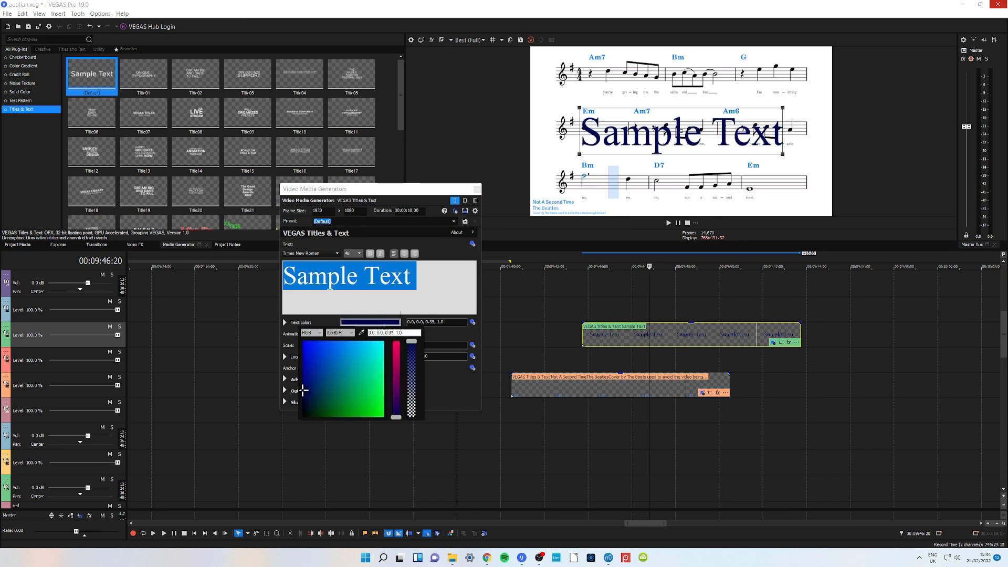
pyautogui.click(416, 282)
pyautogui.moveTo(416, 282); pyautogui.dragTo(286, 284)
pyautogui.write('iii   V7  vi')
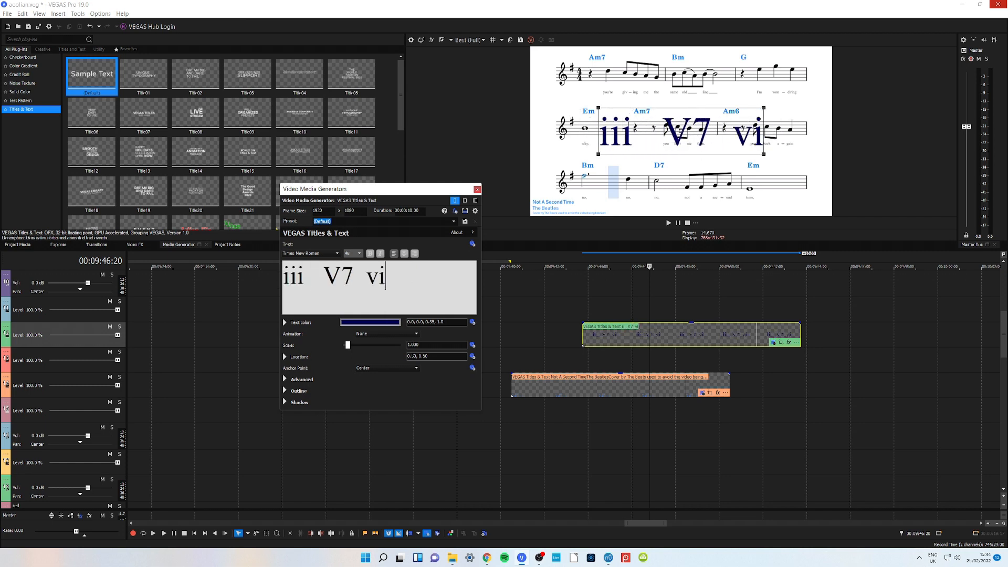
# - Scale the Roman numerals down to chord-symbol size and place them in the gap between the second and third staves
pyautogui.moveTo(347, 345); pyautogui.dragTo(344, 345)
pyautogui.moveTo(681, 131); pyautogui.dragTo(616, 156)
pyautogui.moveTo(651, 147); pyautogui.dragTo(606, 155)
pyautogui.click(285, 379)
pyautogui.moveTo(371, 401); pyautogui.dragTo(370, 402)
pyautogui.moveTo(606, 155); pyautogui.dragTo(605, 156)
# - Anchor the numerals at Center Left and space them to line up with the third staff's Bm, D7 and Em chords
pyautogui.click(372, 368)
pyautogui.click(370, 389)
pyautogui.click(317, 278)
pyautogui.click(456, 290)
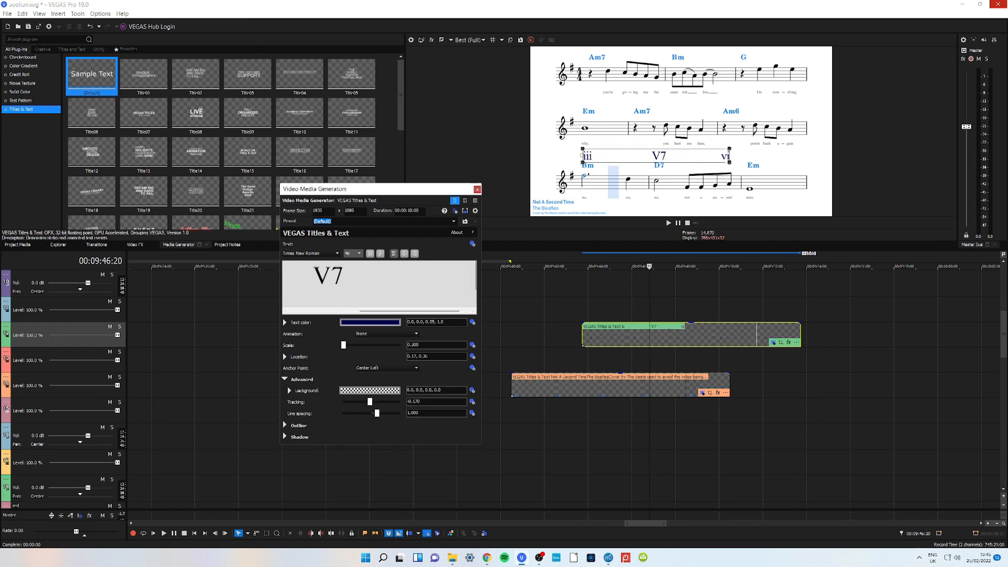
pyautogui.moveTo(370, 404); pyautogui.dragTo(367, 404)
pyautogui.moveTo(409, 313); pyautogui.dragTo(322, 314)
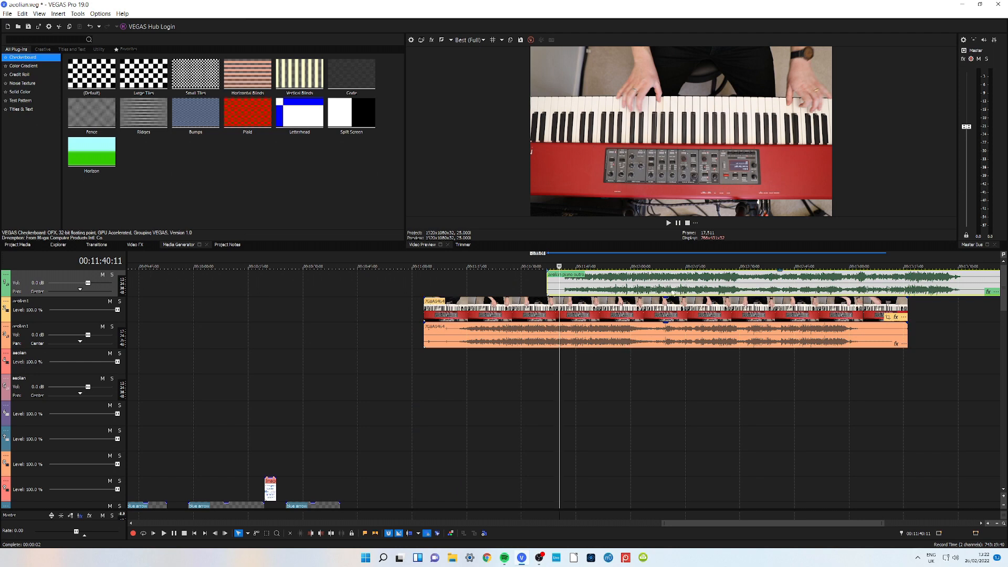
# - Slide the separate piano audio clip earlier until its waveform roughly matches the camera audio beneath the keyboard video
pyautogui.click(602, 336)
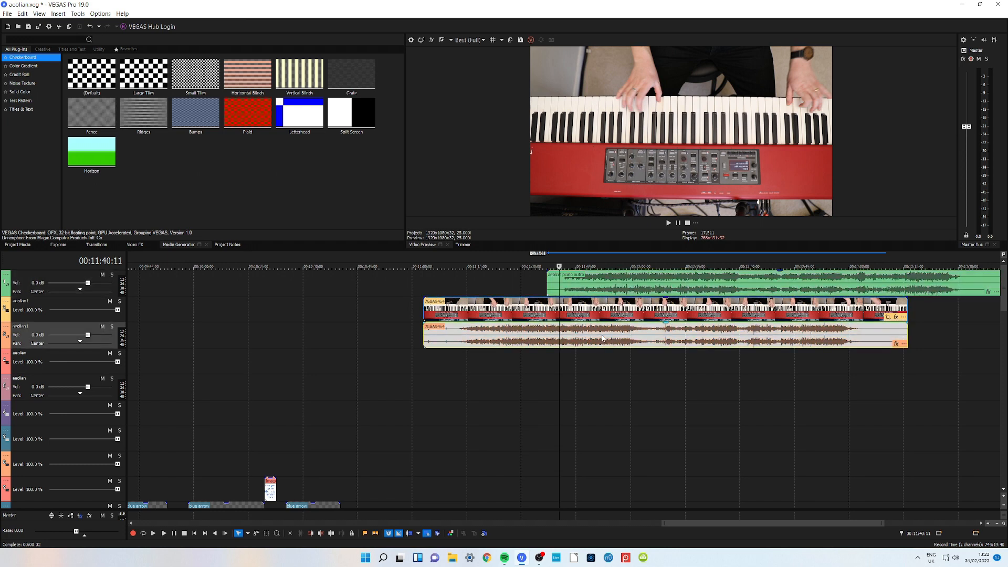
pyautogui.click(550, 361)
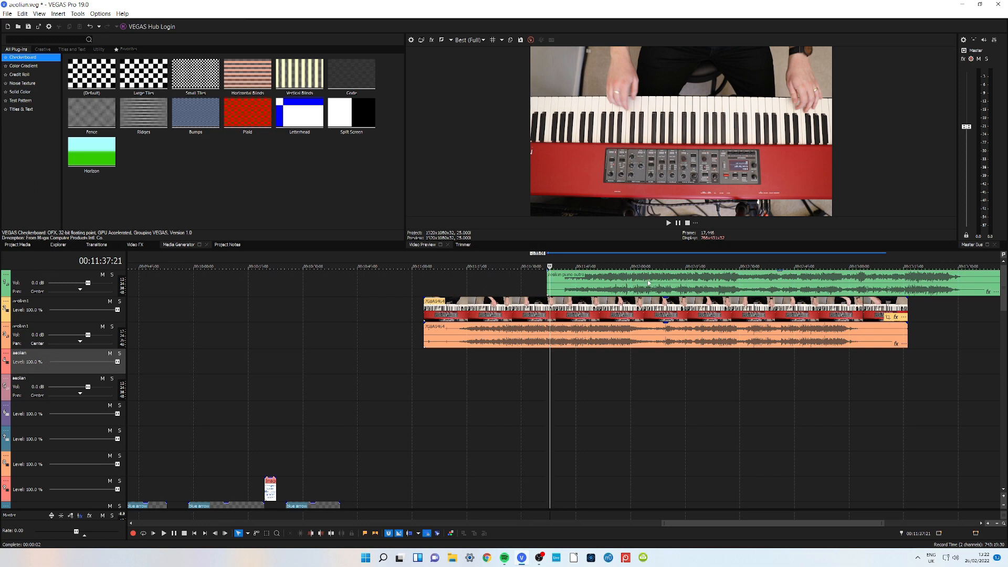
pyautogui.click(649, 290)
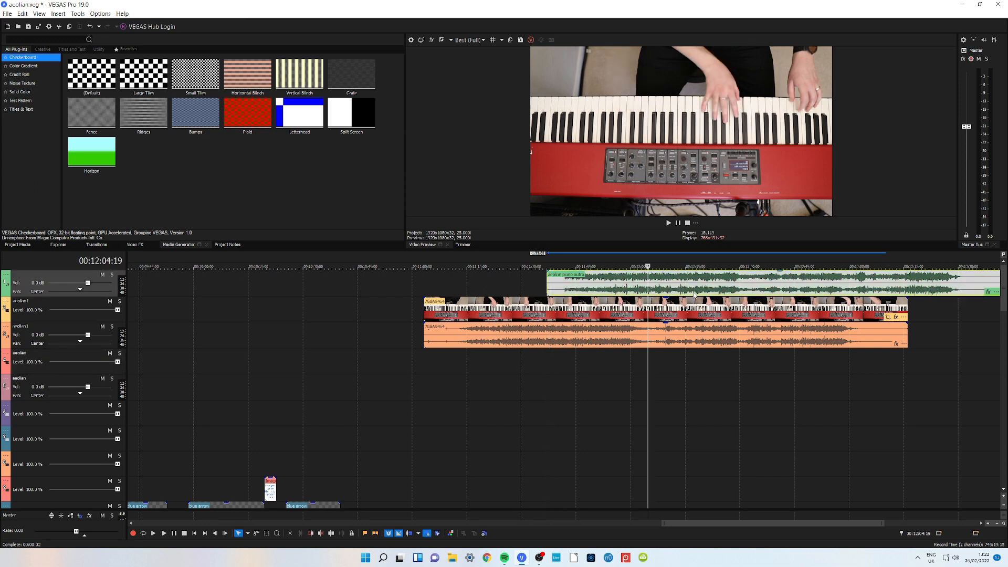
pyautogui.moveTo(694, 294); pyautogui.dragTo(594, 295)
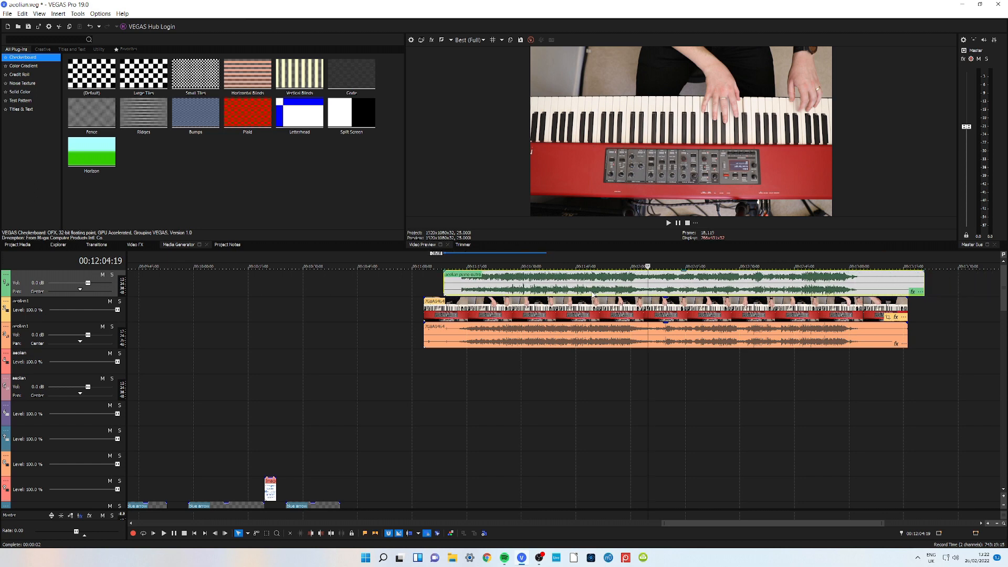
# - Fine-align the piano audio with the camera audio at waveform level, around 00:13:00 on the timeline
pyautogui.click(857, 355)
pyautogui.click(989, 524)
pyautogui.click(988, 524)
pyautogui.click(989, 524)
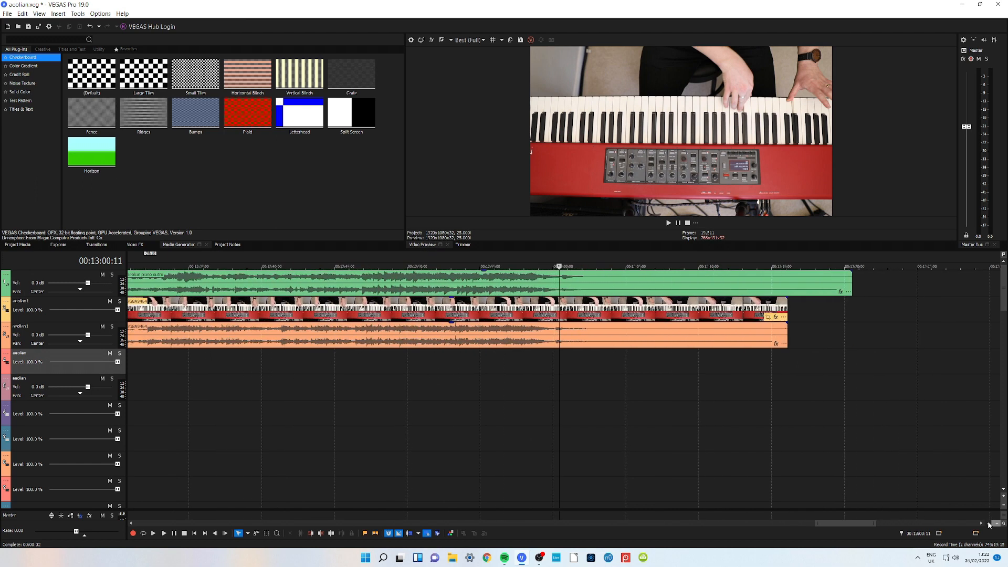
pyautogui.click(989, 523)
pyautogui.click(988, 524)
pyautogui.moveTo(696, 289); pyautogui.dragTo(594, 286)
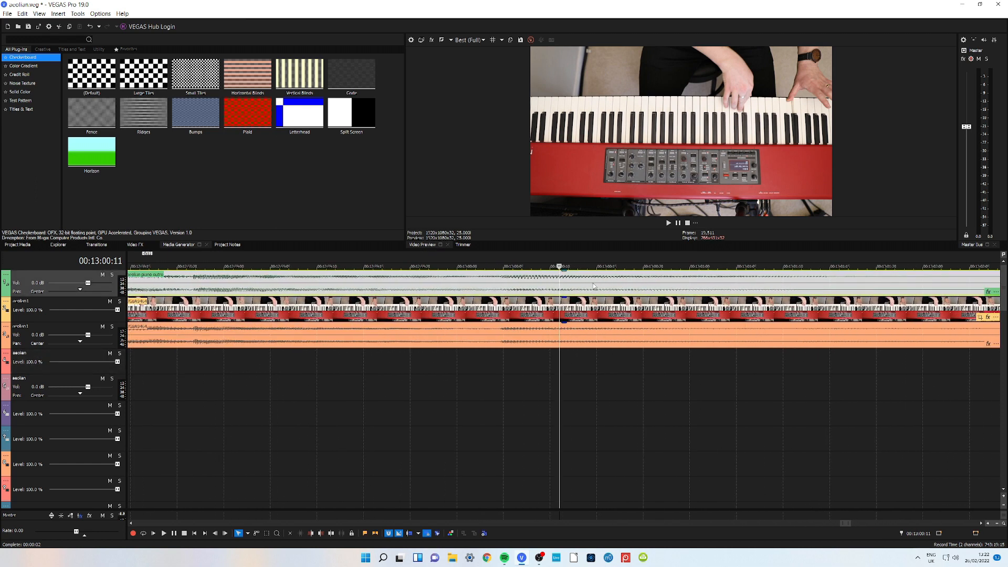
pyautogui.click(501, 360)
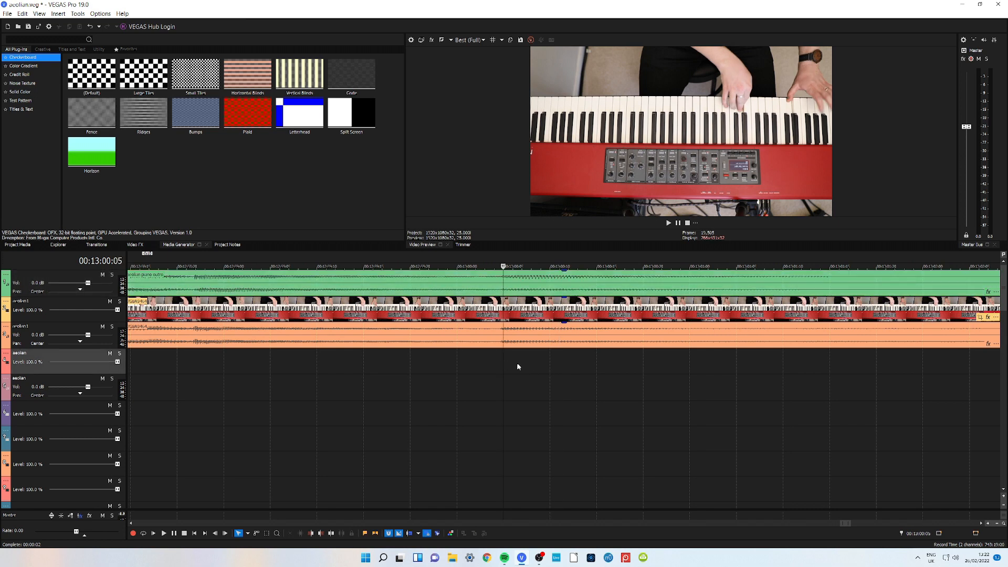
pyautogui.click(988, 524)
pyautogui.click(988, 524)
pyautogui.click(574, 295)
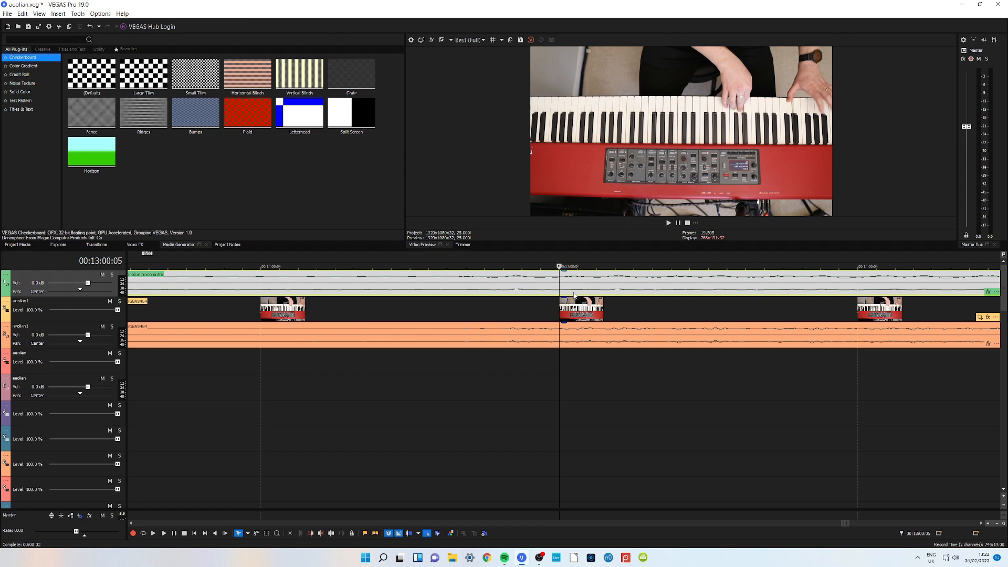
pyautogui.click(996, 524)
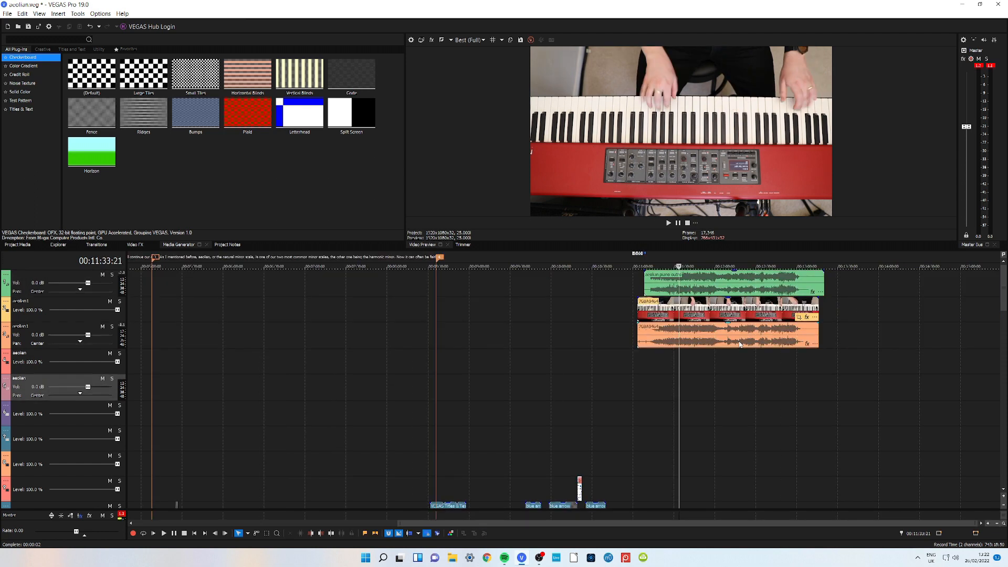
# - Delete the camera audio clip and trim the piano audio and keyboard video so both start and end together
pyautogui.click(740, 344)
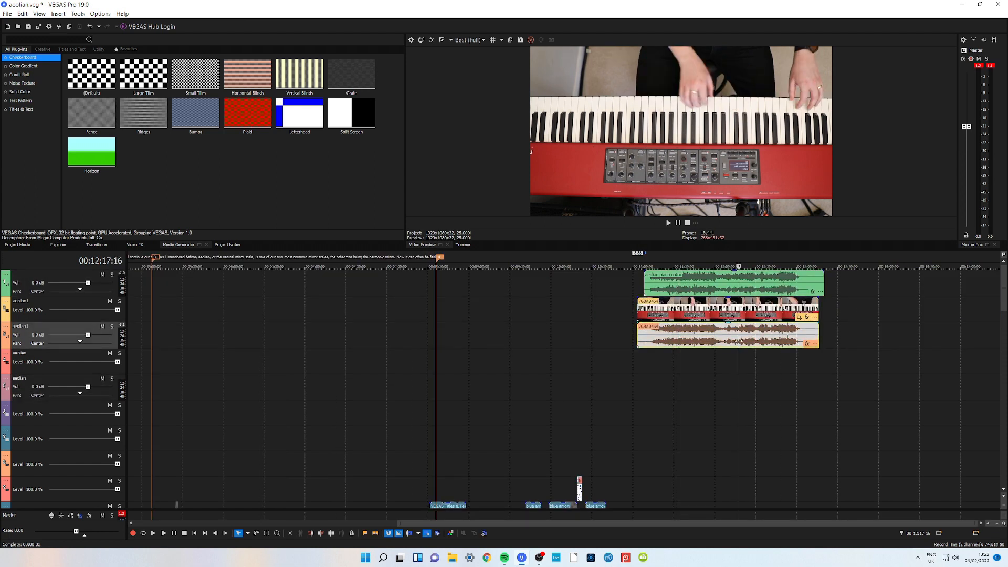
pyautogui.press('Delete')
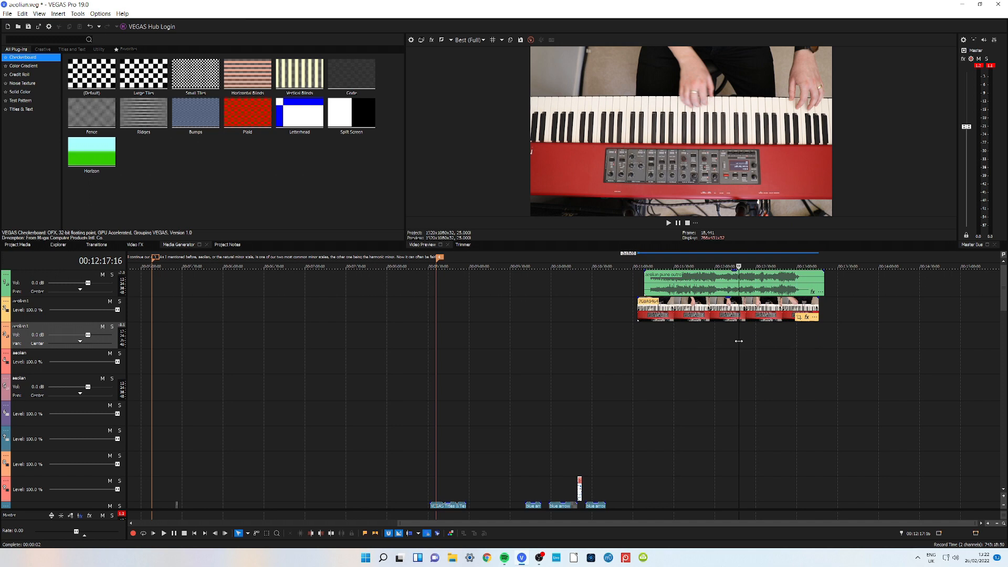
pyautogui.click(989, 525)
pyautogui.click(989, 525)
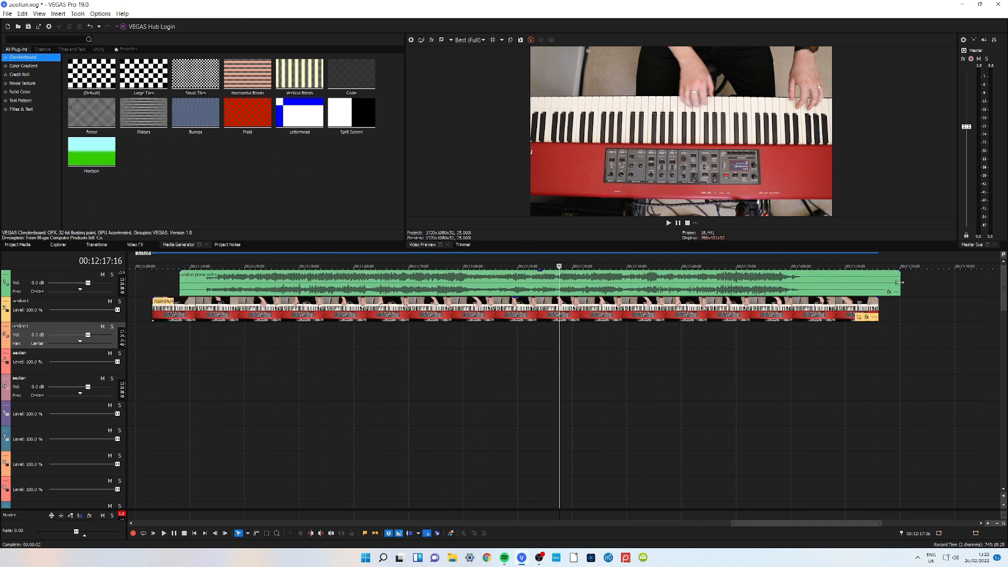
pyautogui.moveTo(899, 283); pyautogui.dragTo(878, 283)
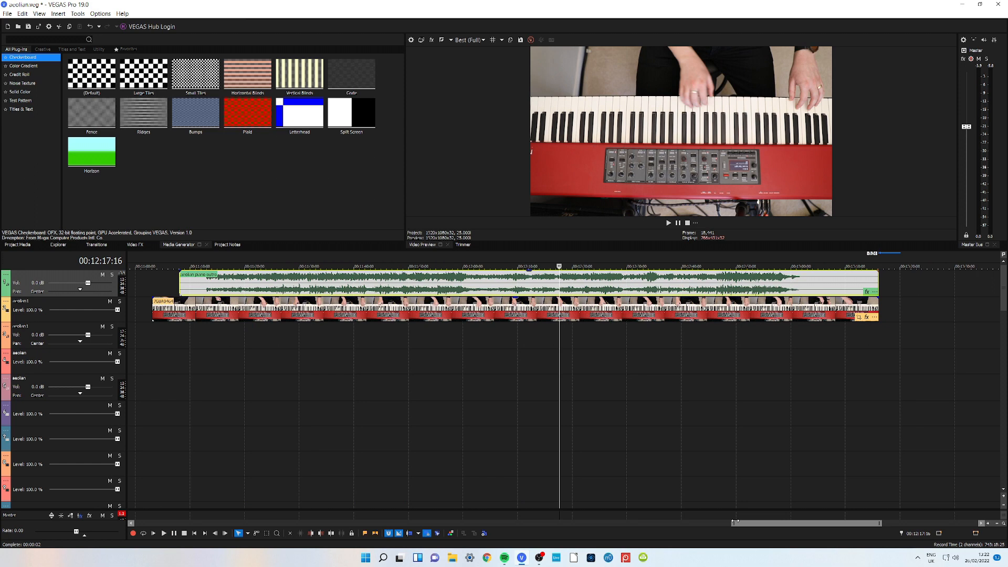
pyautogui.moveTo(733, 523); pyautogui.dragTo(693, 523)
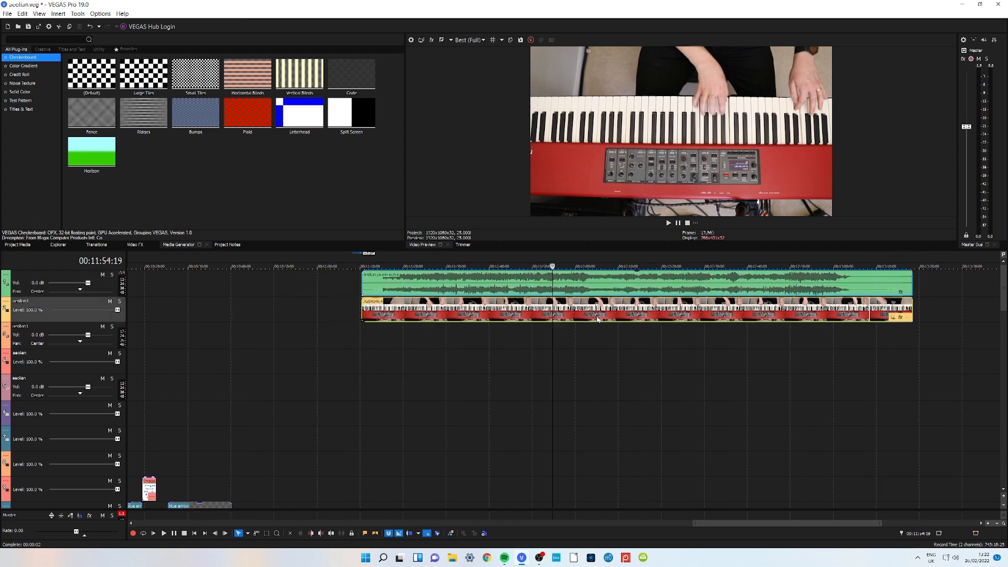
# - Rotate the keyboard video by 180 degrees in Event Pan/Crop and overlay a grid on the video preview
pyautogui.click(487, 338)
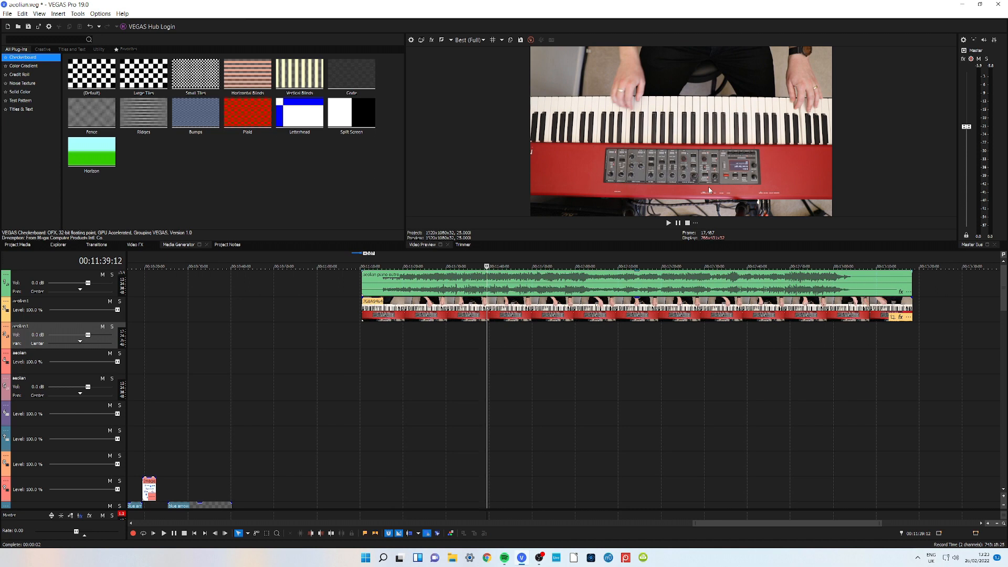
pyautogui.click(719, 315)
pyautogui.click(893, 317)
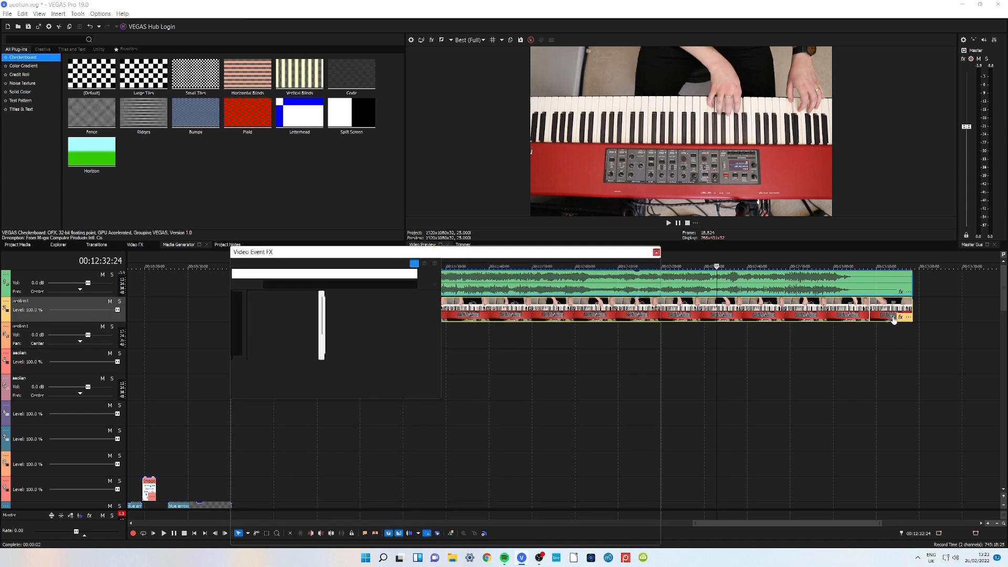
pyautogui.click(297, 336)
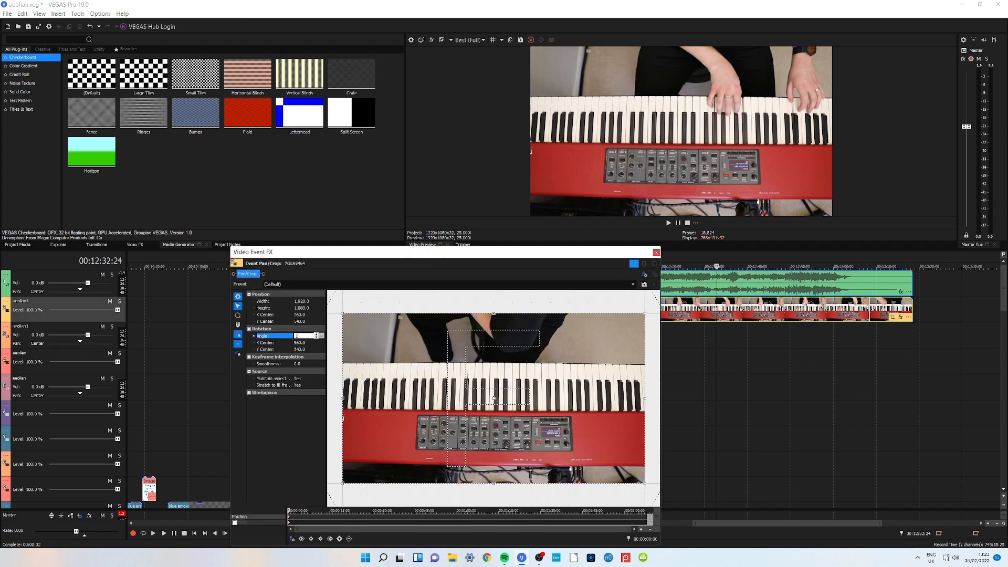
pyautogui.press('Return')
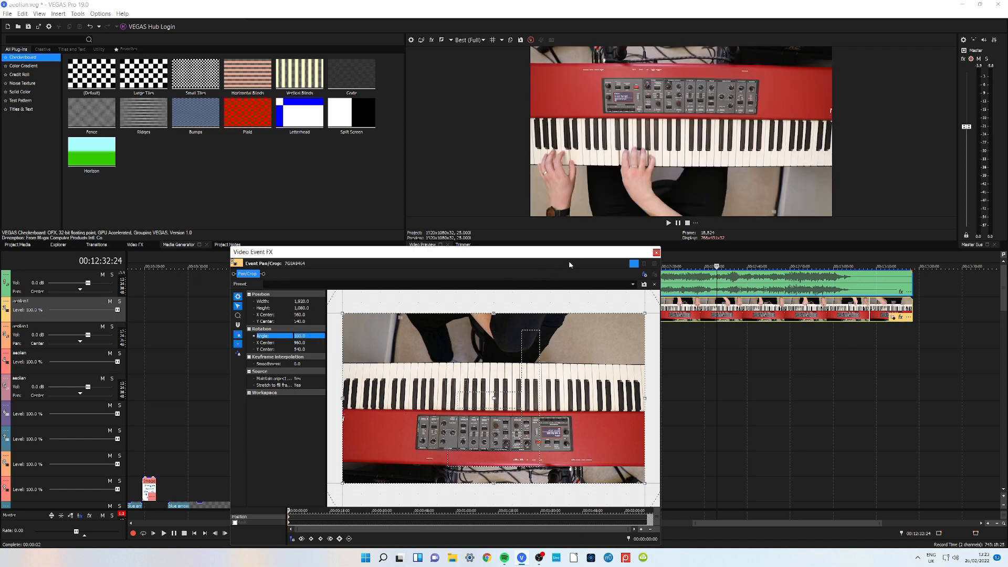
pyautogui.click(493, 40)
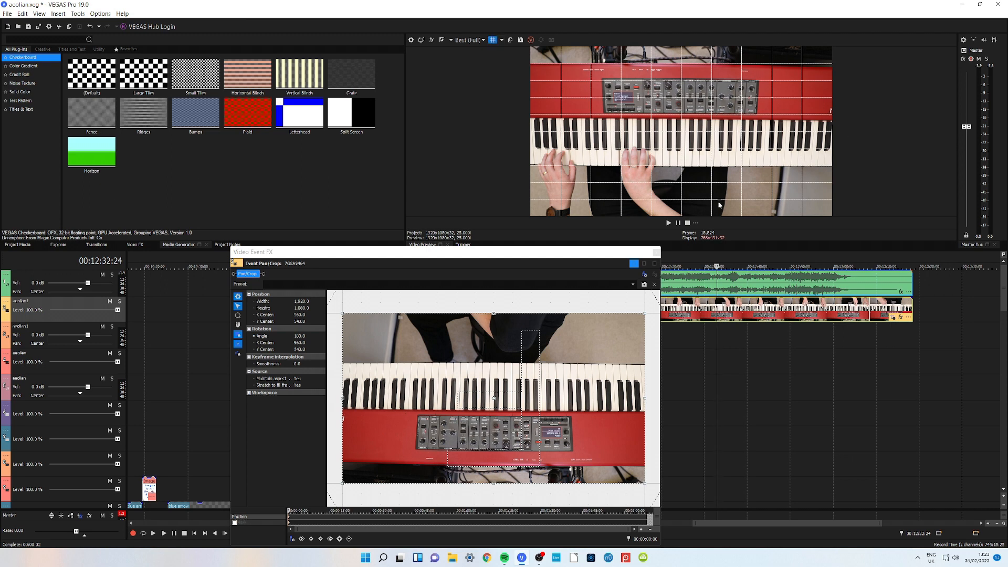
# - Enlarge the video preview and fine-tune the keyboard video's rotation angle to 180.4 so the keyboard lines up with the grid
pyautogui.moveTo(733, 249); pyautogui.dragTo(729, 337)
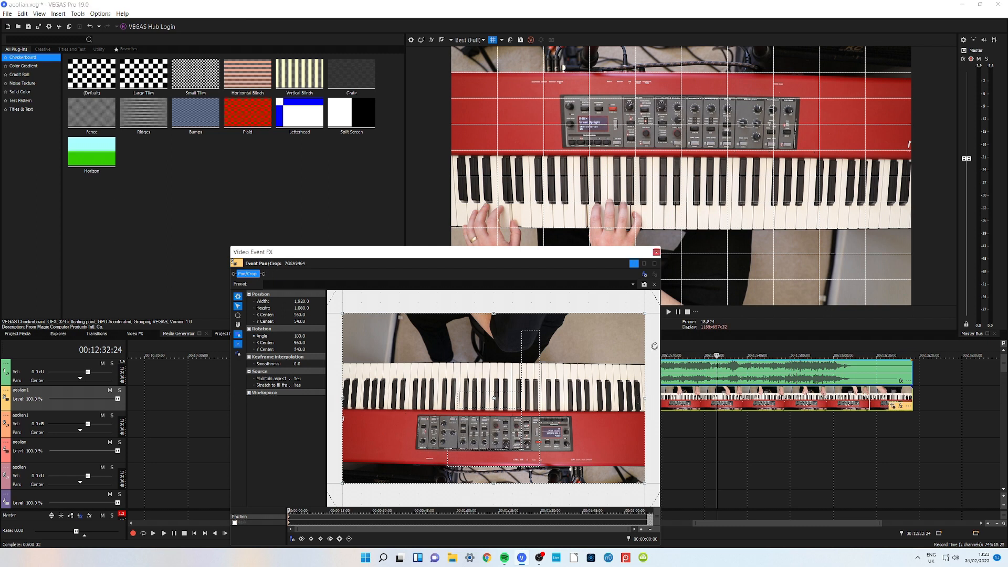
pyautogui.moveTo(655, 346); pyautogui.dragTo(651, 347)
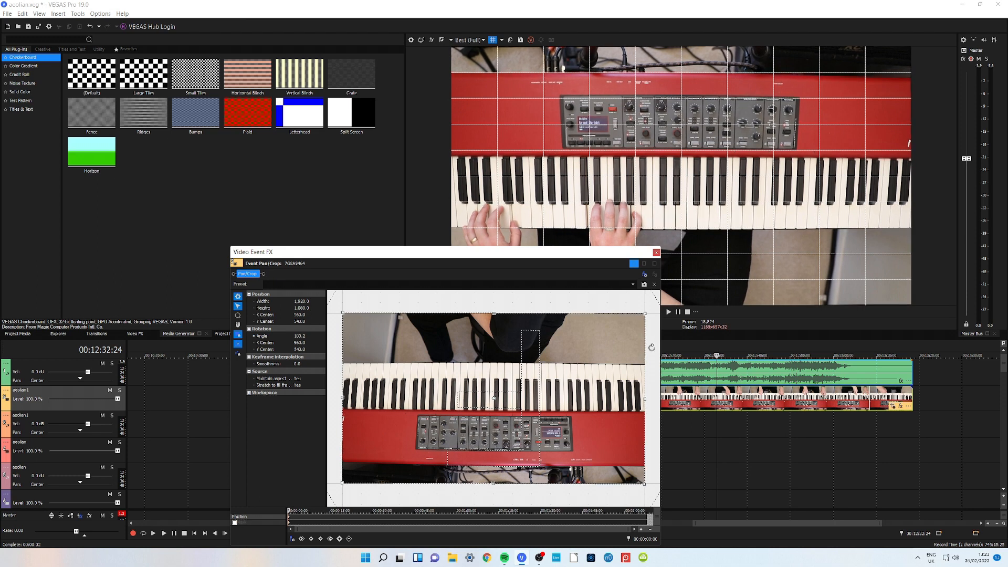
pyautogui.moveTo(652, 347); pyautogui.dragTo(650, 349)
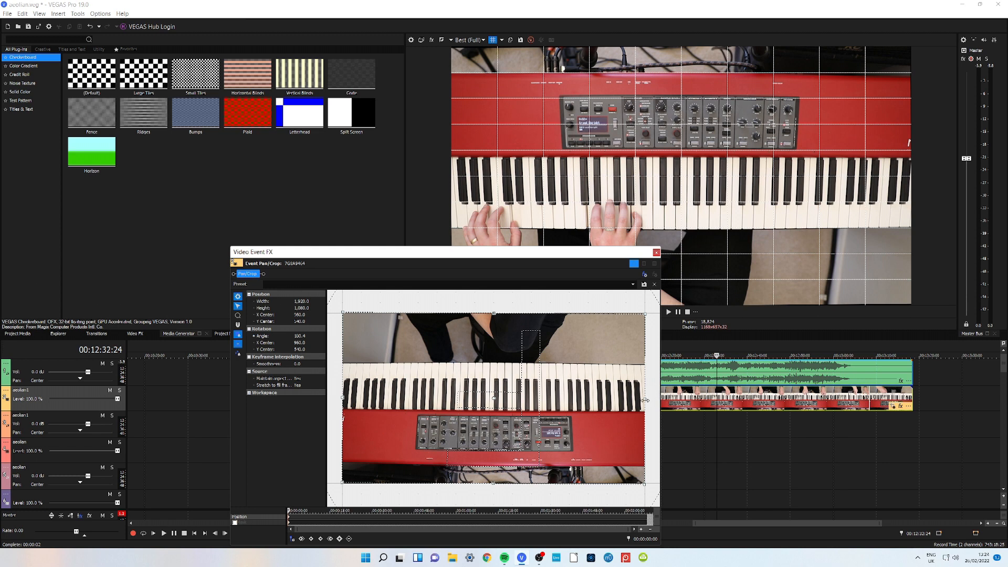
# - Crop the keyboard video slightly tighter, shift its X center to 972.5, and turn off the preview grid
pyautogui.moveTo(645, 400); pyautogui.dragTo(643, 401)
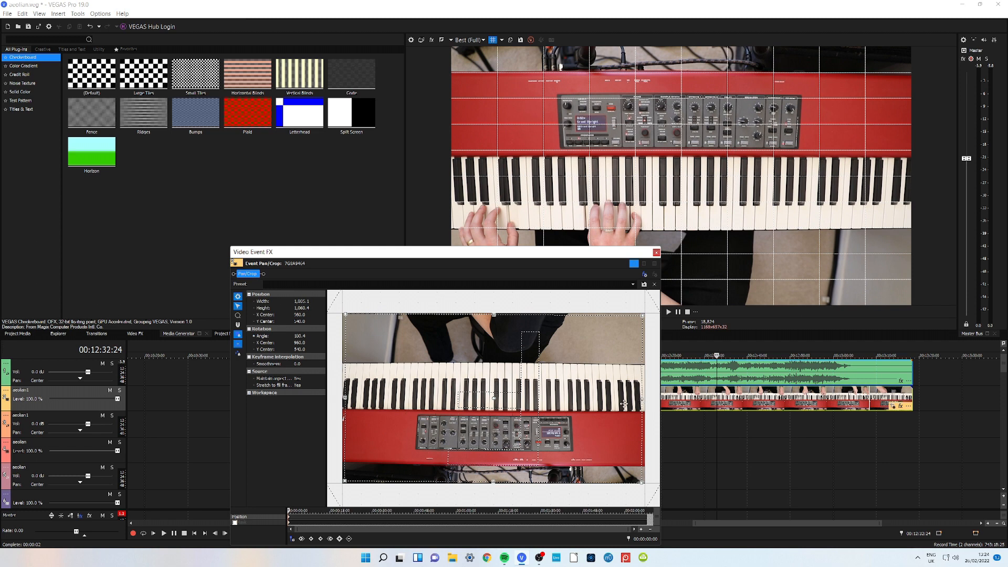
pyautogui.moveTo(623, 404); pyautogui.dragTo(624, 404)
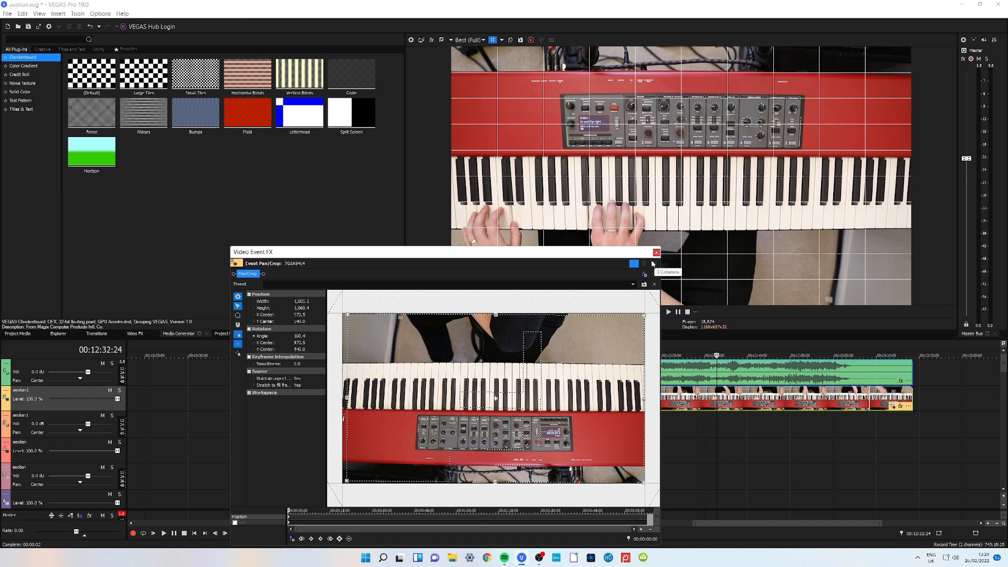
pyautogui.click(657, 253)
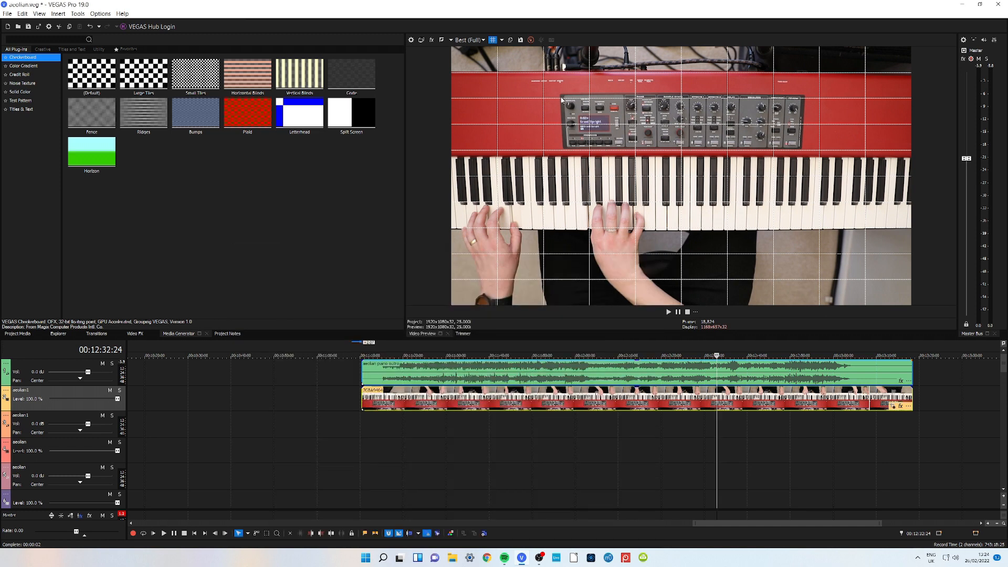
pyautogui.click(493, 40)
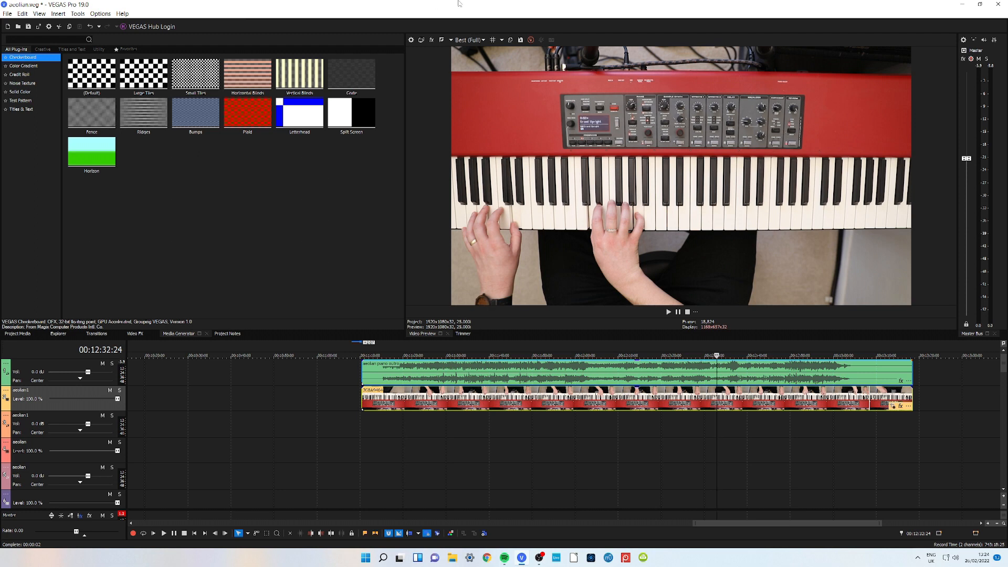
# - Save a snapshot of the current preview frame as a PNG file and show the project media
pyautogui.click(521, 41)
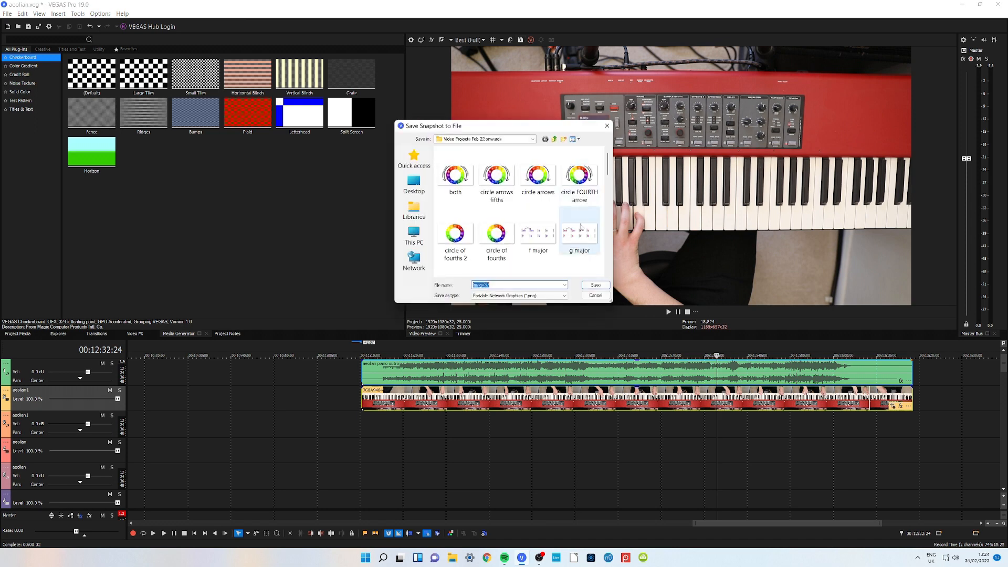
pyautogui.click(595, 286)
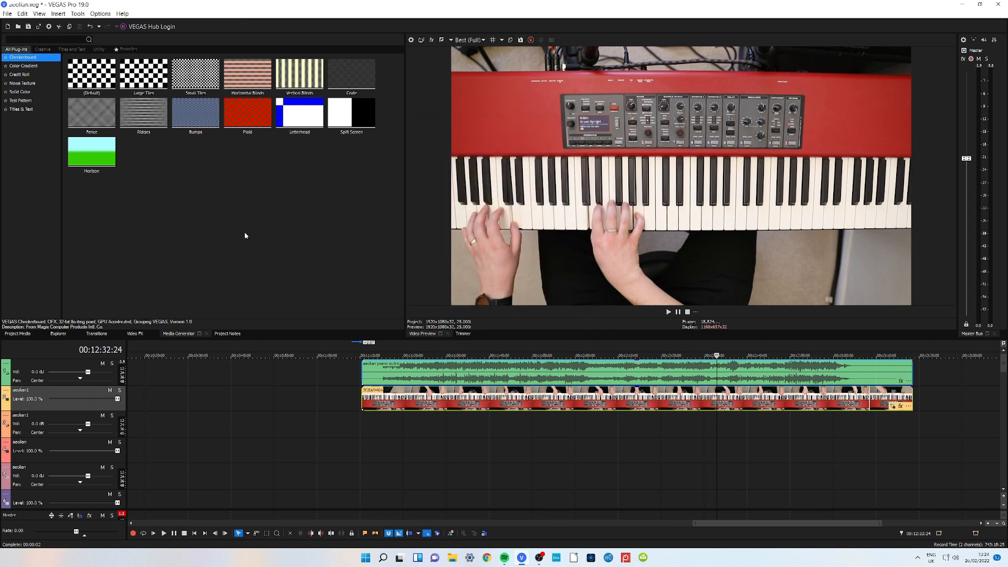
pyautogui.click(19, 334)
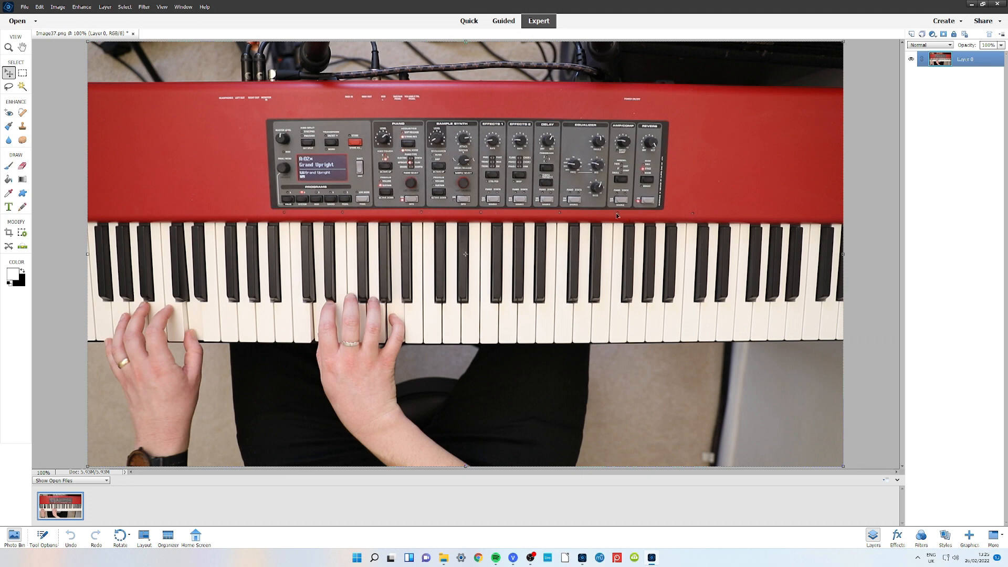
# - Select the plain red area beside the keyboard's control panel and stretch it across the full image width and up to the image's upper edge
pyautogui.click(23, 73)
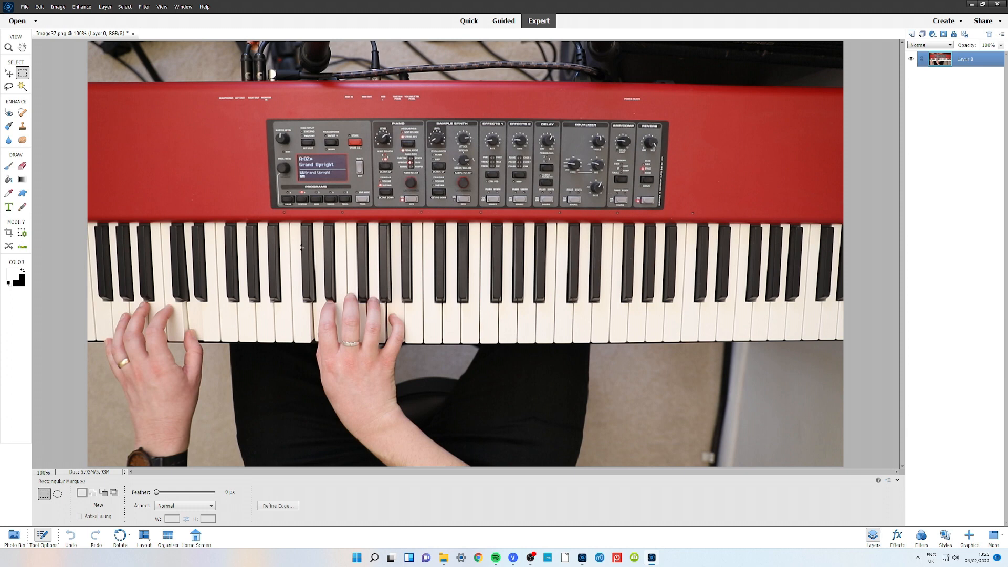
pyautogui.moveTo(221, 213); pyautogui.dragTo(128, 86)
pyautogui.click(213, 90)
pyautogui.moveTo(216, 91); pyautogui.dragTo(53, 214)
pyautogui.press('v')
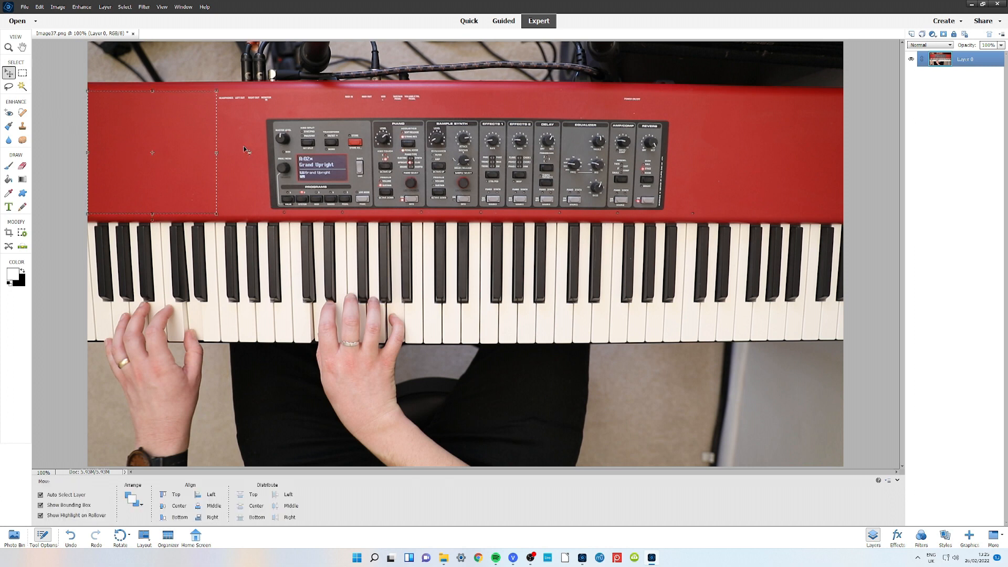
pyautogui.moveTo(216, 152); pyautogui.dragTo(848, 180)
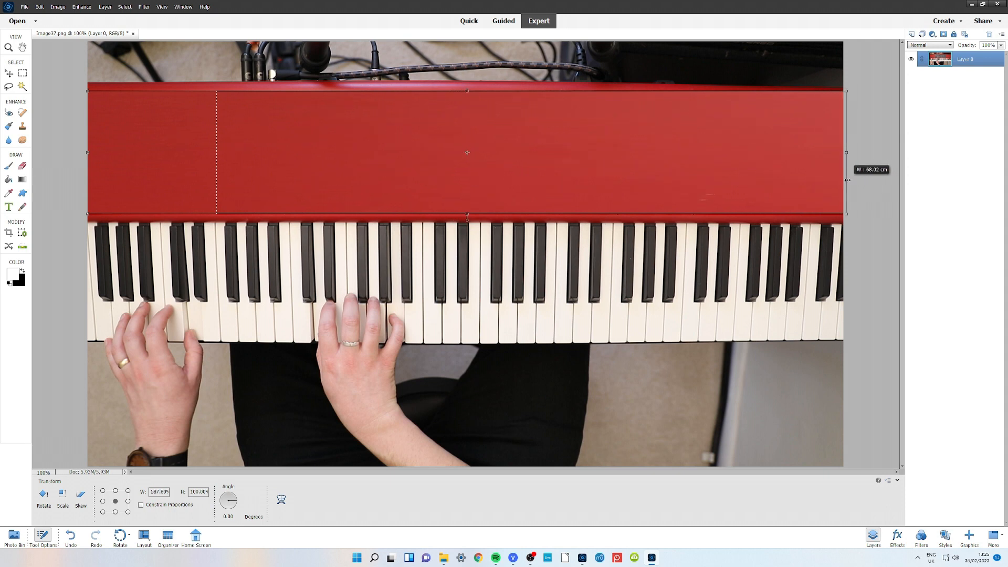
pyautogui.moveTo(468, 91); pyautogui.dragTo(486, 38)
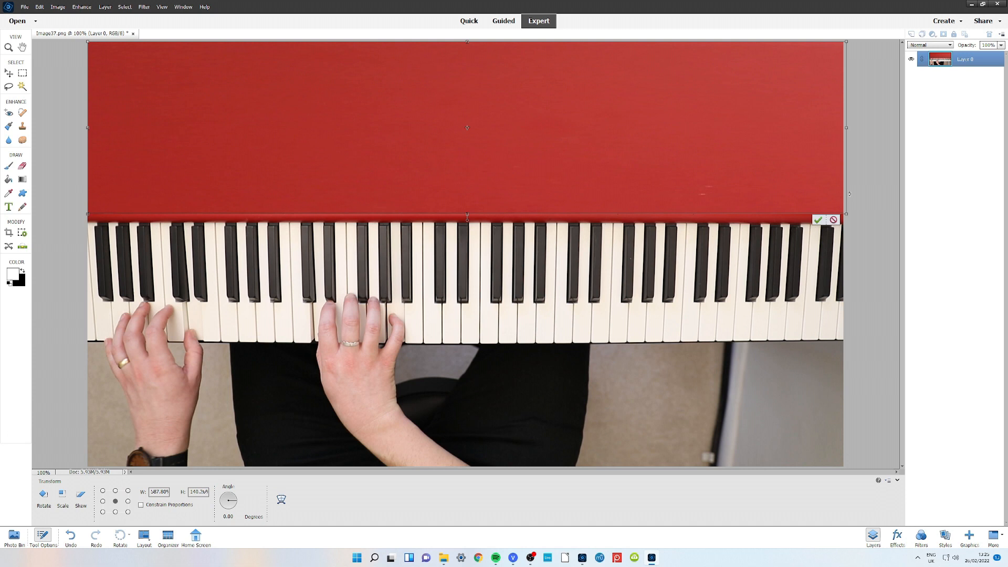
pyautogui.click(818, 220)
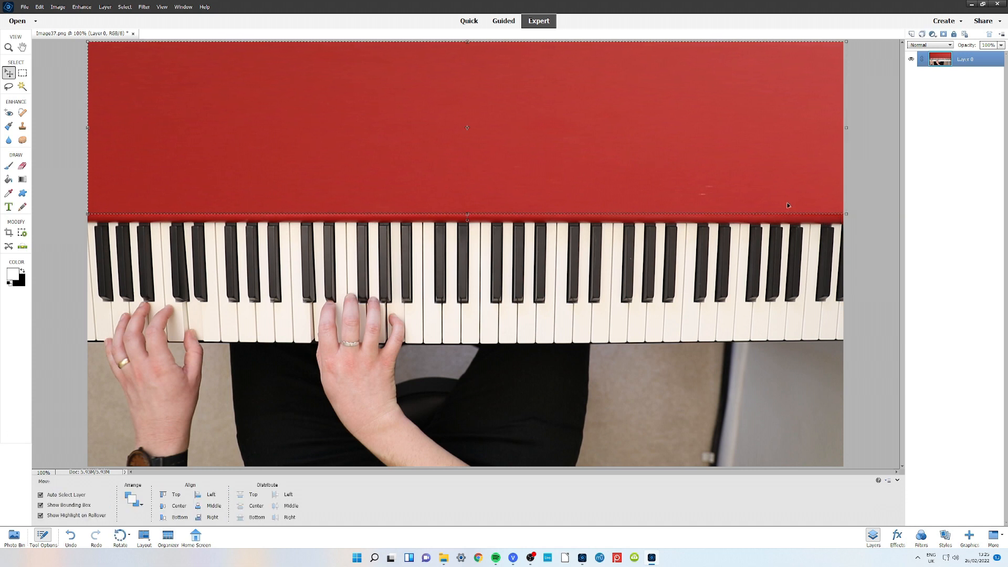
# - Select the full-width red area above the keys and copy it to a new layer
pyautogui.click(23, 72)
pyautogui.click(417, 164)
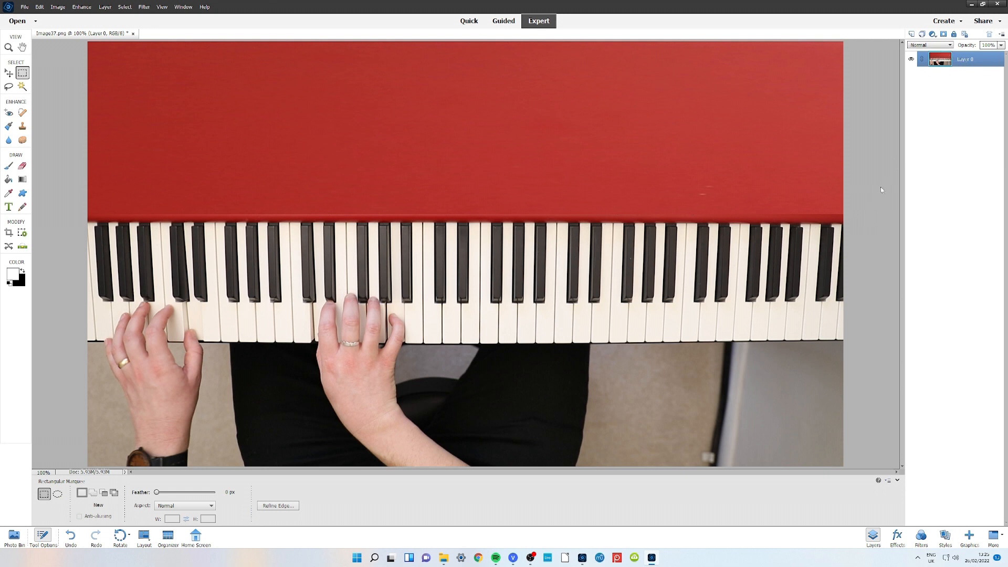
pyautogui.moveTo(845, 221); pyautogui.dragTo(105, 83)
pyautogui.moveTo(80, 215); pyautogui.dragTo(857, 26)
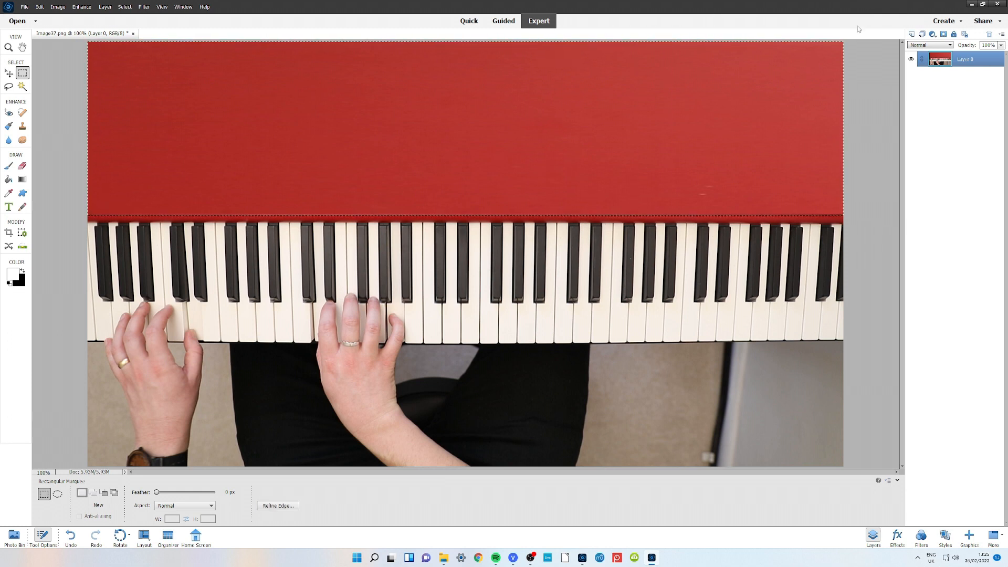
pyautogui.hotkey('ctrl', 'j')
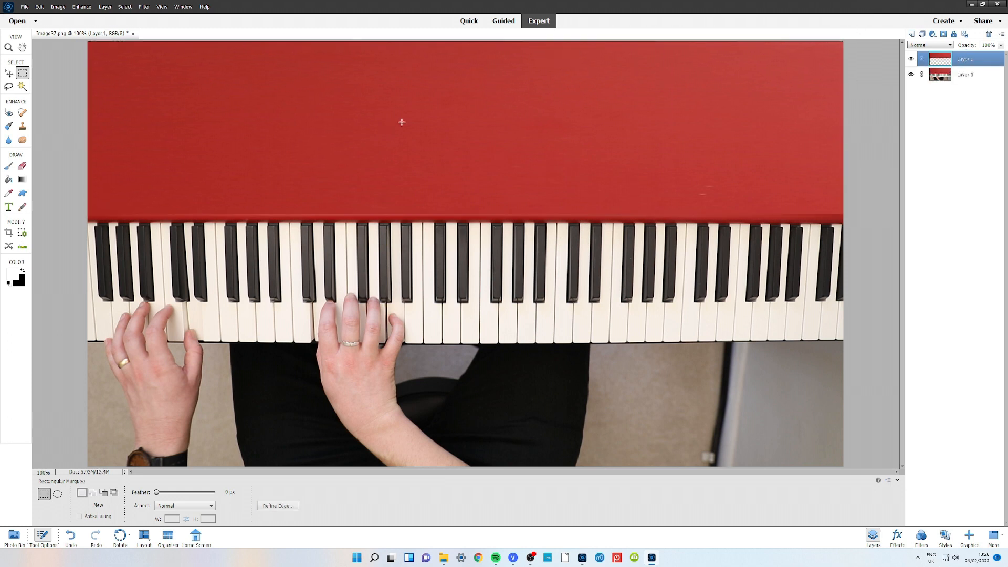
pyautogui.click(8, 73)
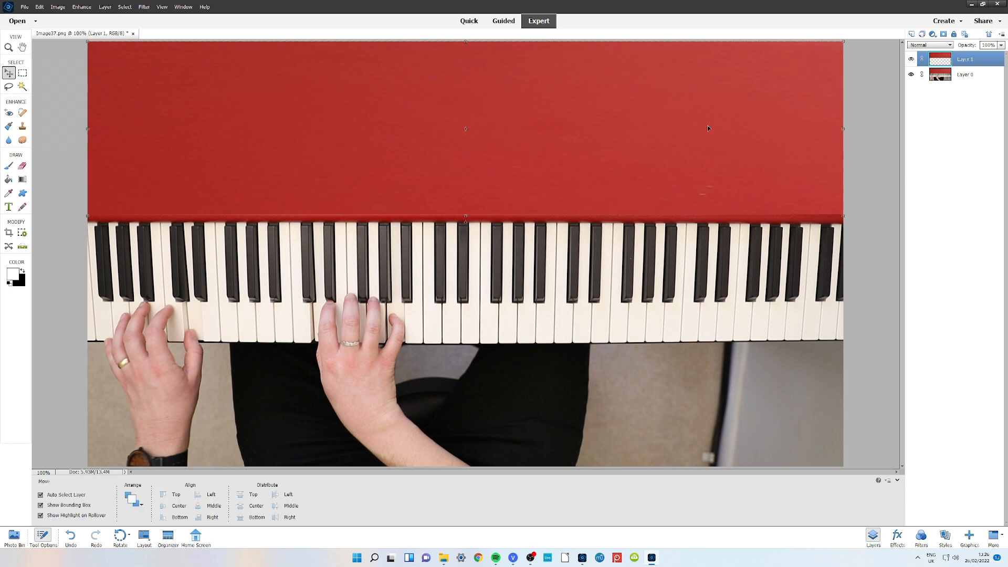
# - Hide Layer 0 and apply a Gaussian Blur with a radius of about 4 pixels to the red layer
pyautogui.click(911, 75)
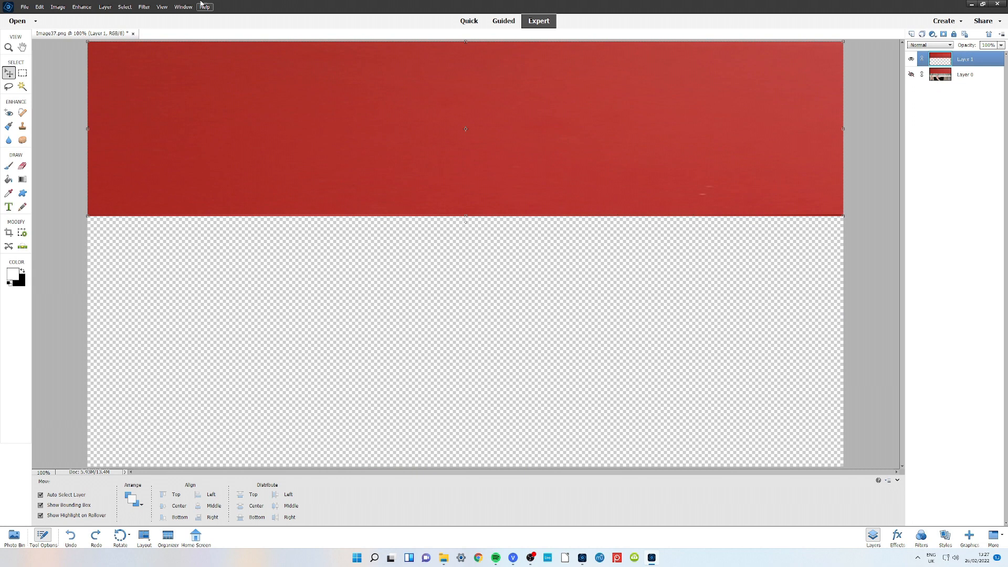
pyautogui.click(144, 7)
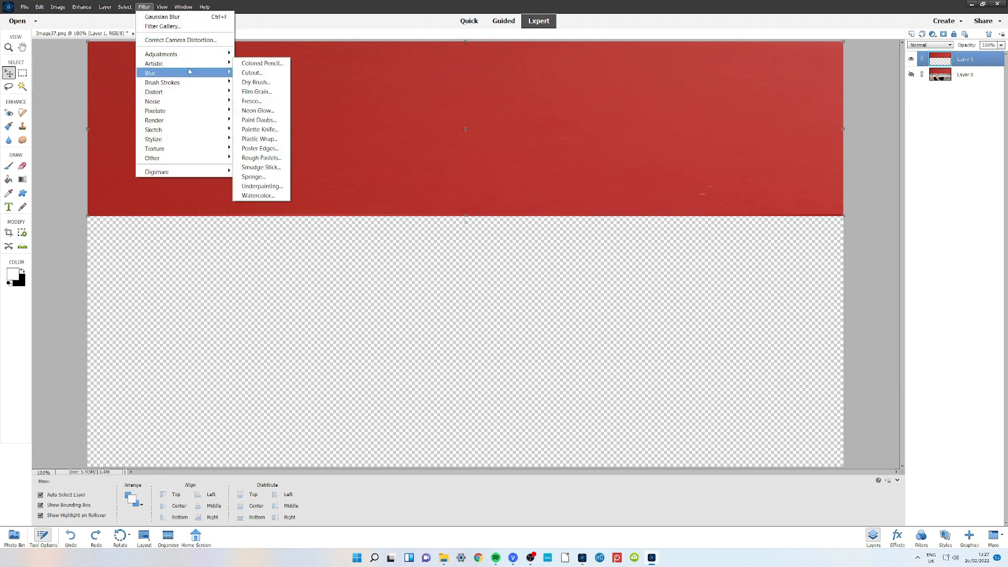
pyautogui.click(257, 101)
pyautogui.moveTo(483, 264); pyautogui.dragTo(466, 264)
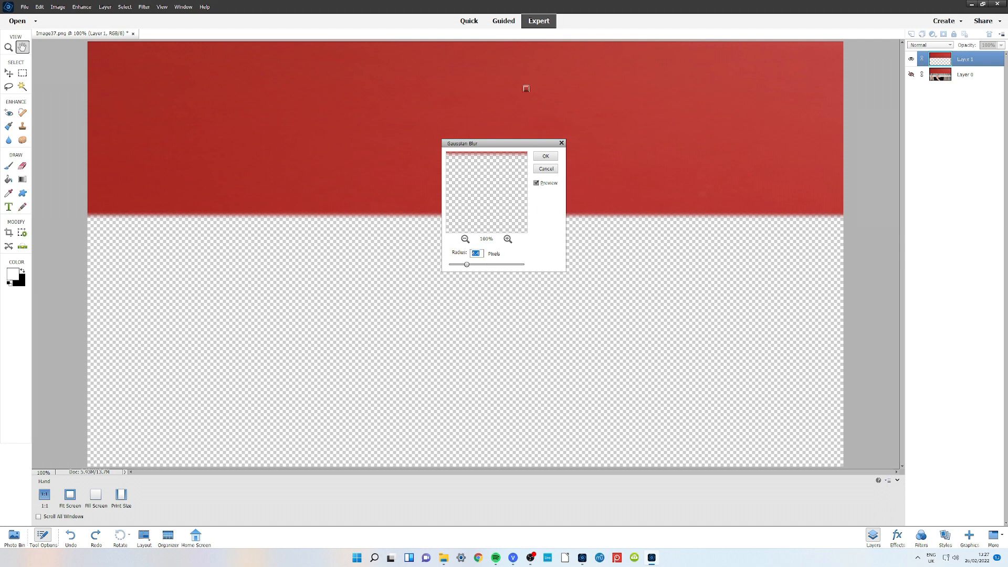
pyautogui.click(546, 156)
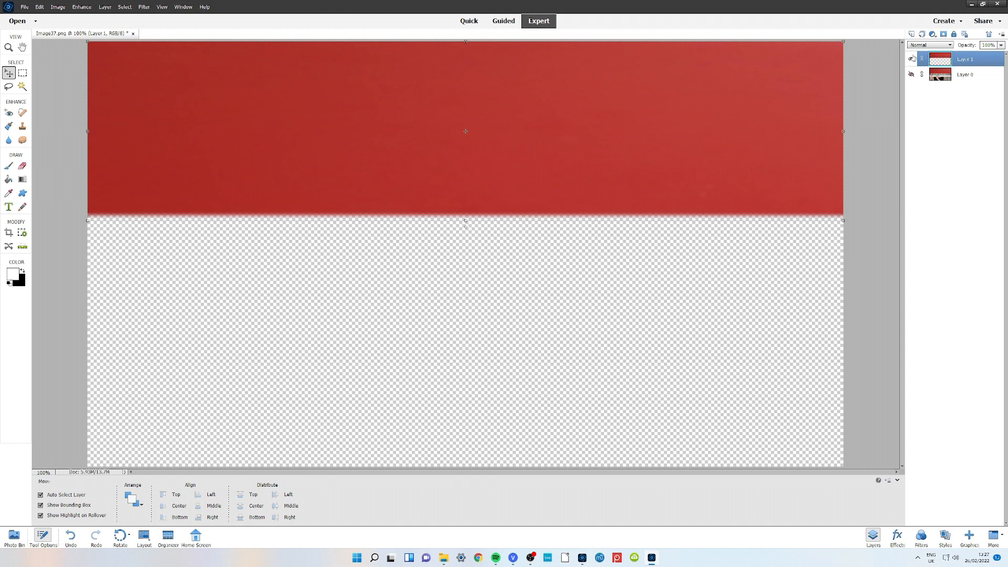
# - With Layer 0 shown again, stretch the blurred red layer down to the keys and slightly past the image edges, and duplicate it
pyautogui.click(911, 75)
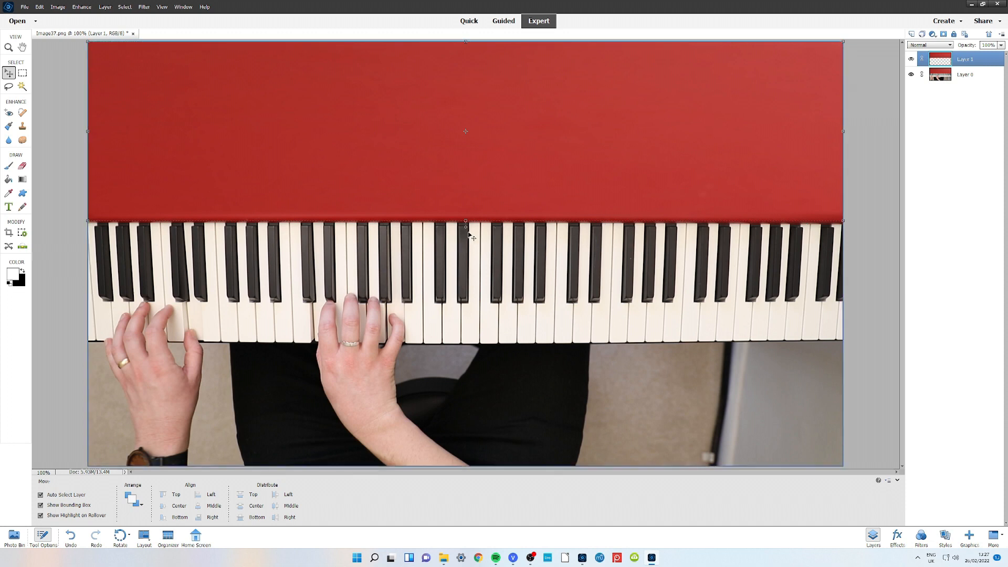
pyautogui.moveTo(468, 223); pyautogui.dragTo(465, 226)
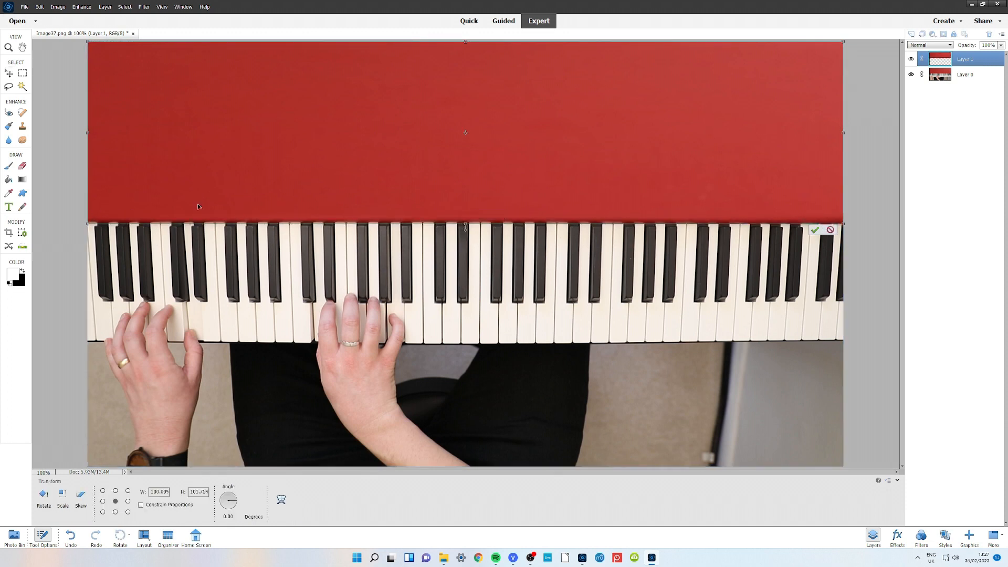
pyautogui.moveTo(77, 128); pyautogui.dragTo(78, 129)
pyautogui.moveTo(89, 43); pyautogui.dragTo(81, 37)
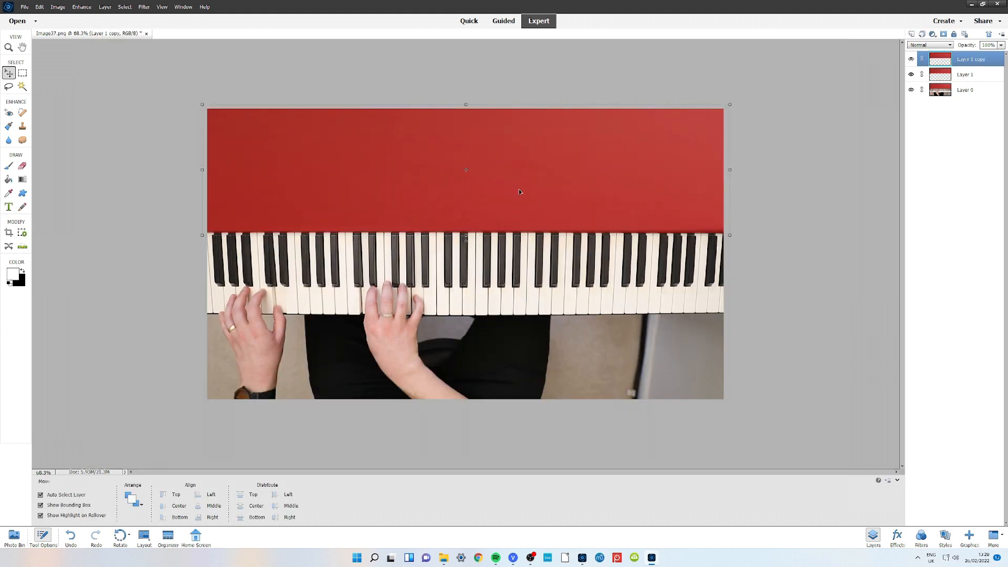
# - Hide Layer 0 and save the red overlay with its transparent background as a PNG
pyautogui.click(911, 91)
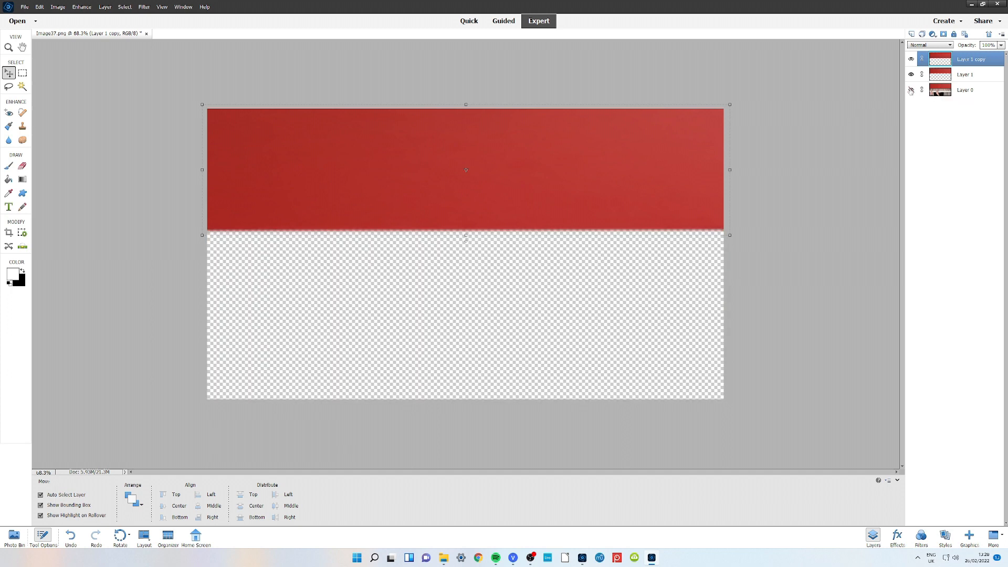
pyautogui.click(24, 7)
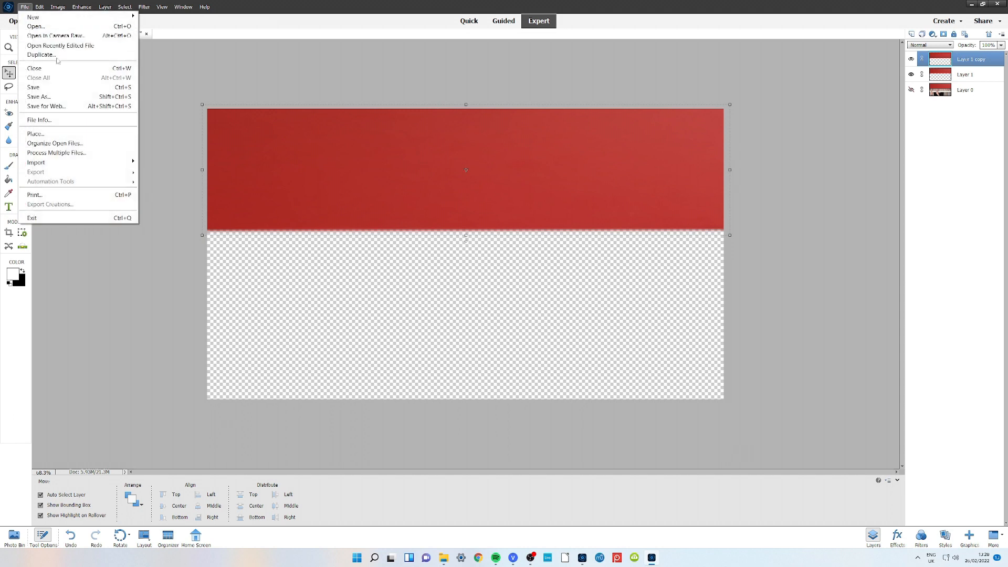
pyautogui.click(48, 88)
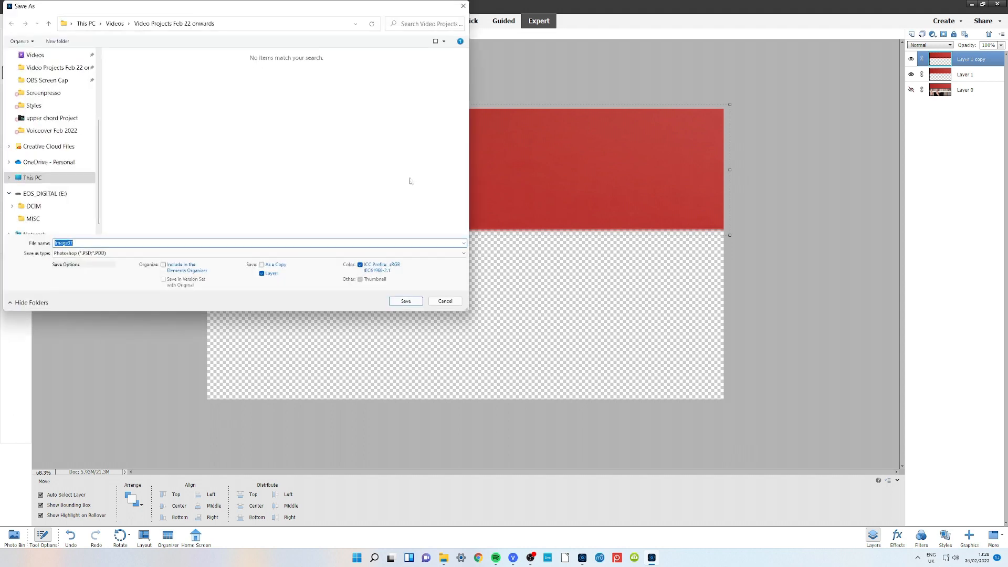
pyautogui.click(309, 253)
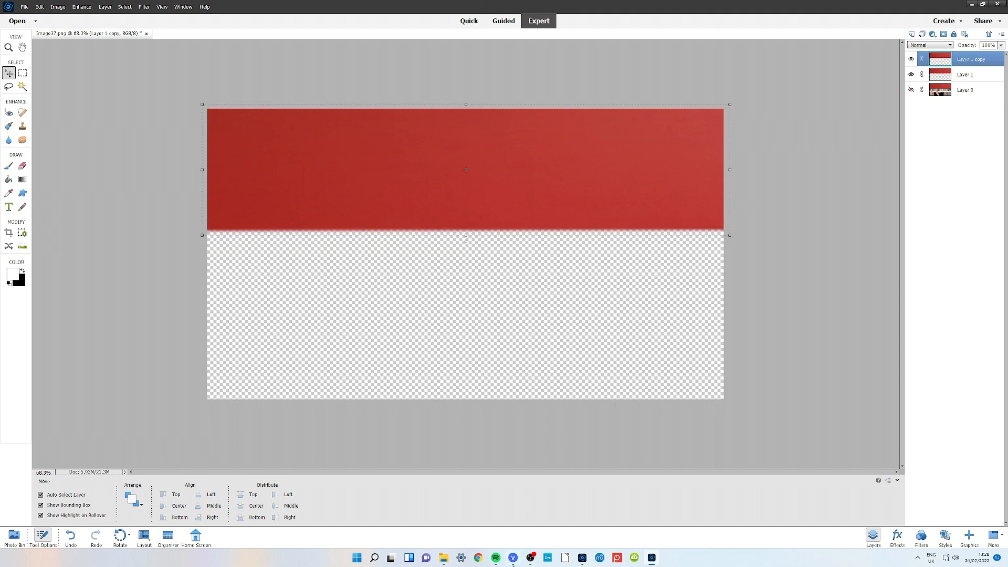
# - Switch to VEGAS Pro, insert a new video track above the keyboard video's track, and move the keyboard video onto it
pyautogui.click(513, 559)
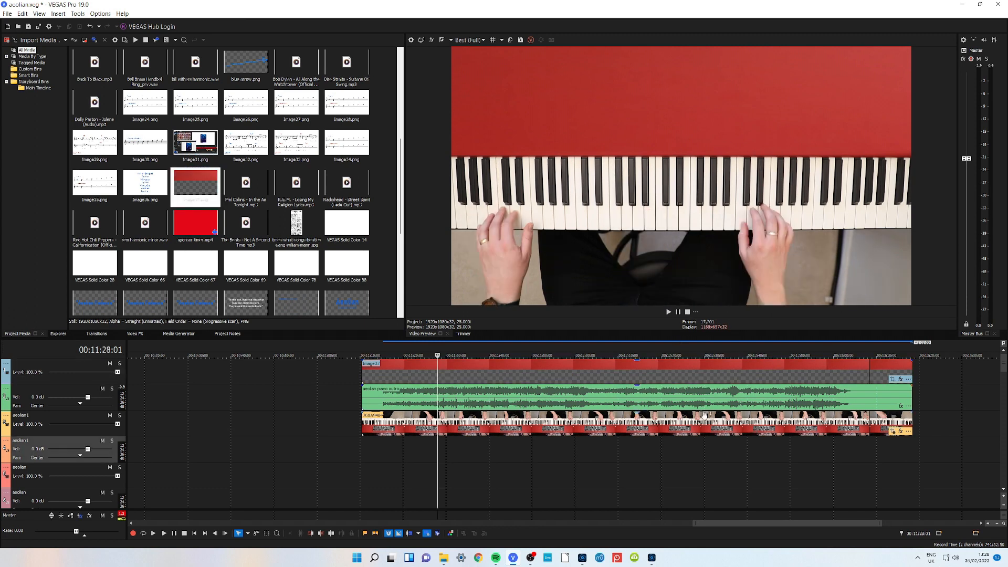
pyautogui.click(507, 430)
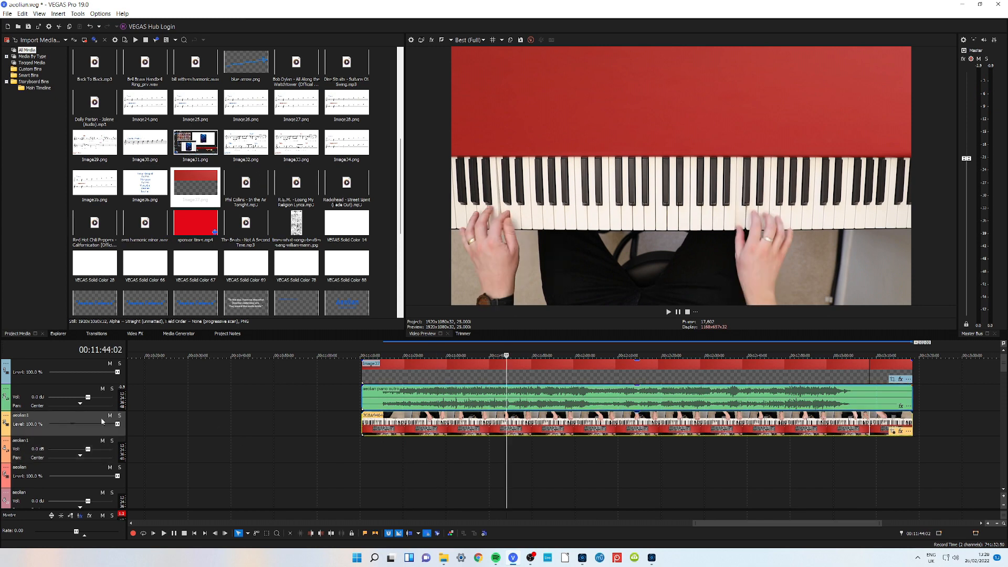
pyautogui.rightClick(68, 416)
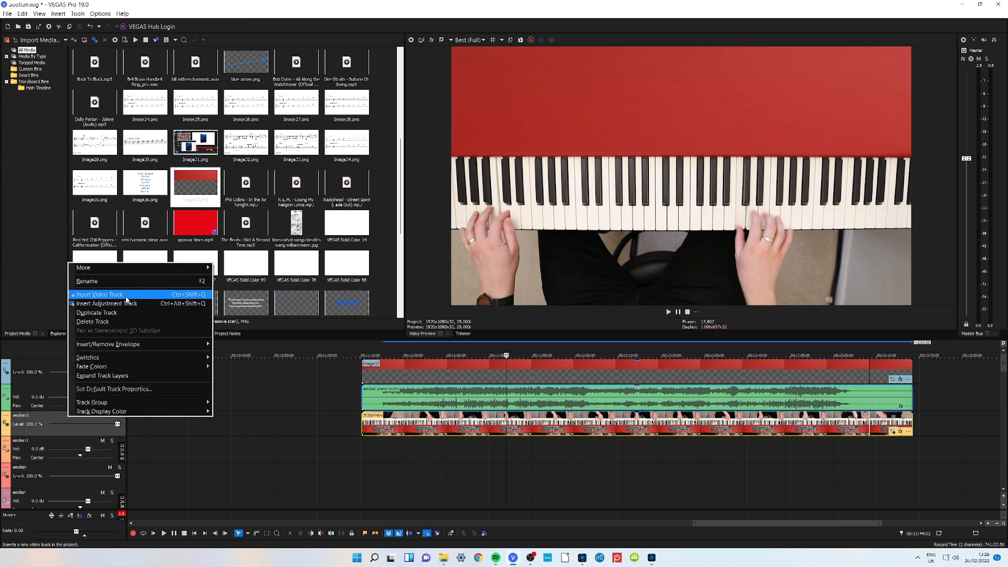
pyautogui.click(105, 295)
pyautogui.moveTo(435, 450); pyautogui.dragTo(435, 423)
# - Rename the new video track as "piano track"
pyautogui.click(54, 411)
pyautogui.doubleClick(52, 413)
pyautogui.write('piano track')
pyautogui.press('Return')
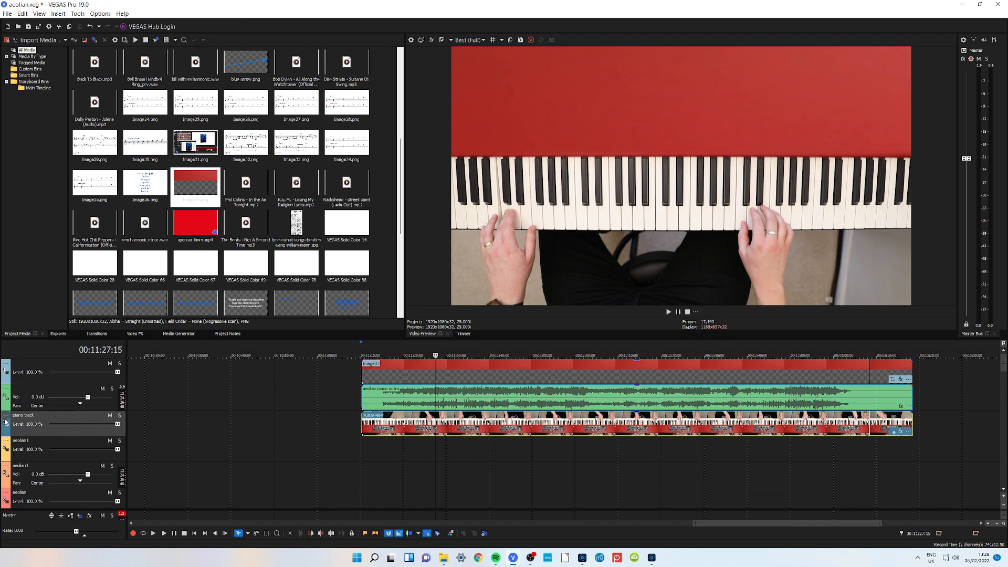
# - Add the Levels effect to the piano track, set input start to about 0.04 and input end to about 0.96, and compare it on and off
pyautogui.click(6, 420)
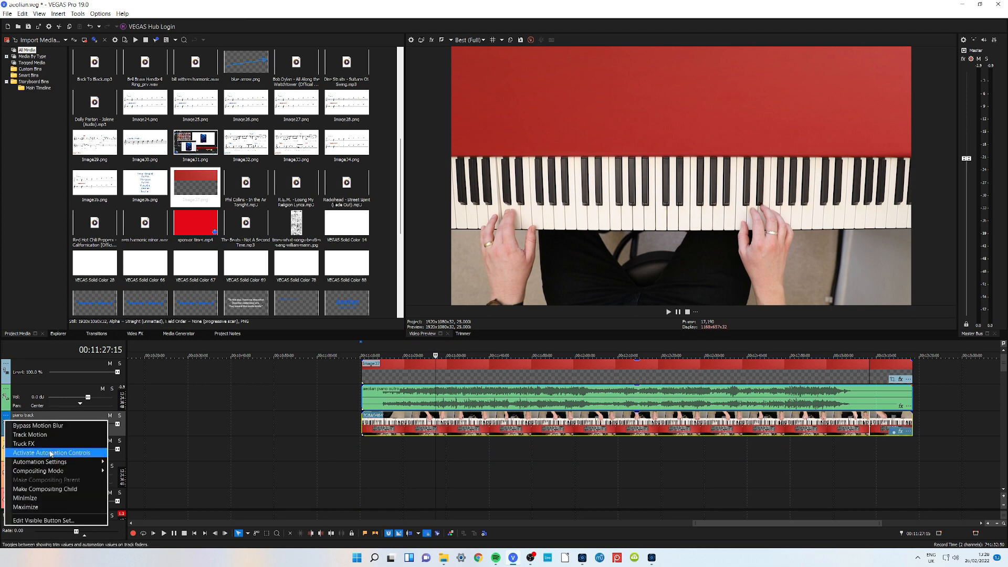
pyautogui.click(56, 445)
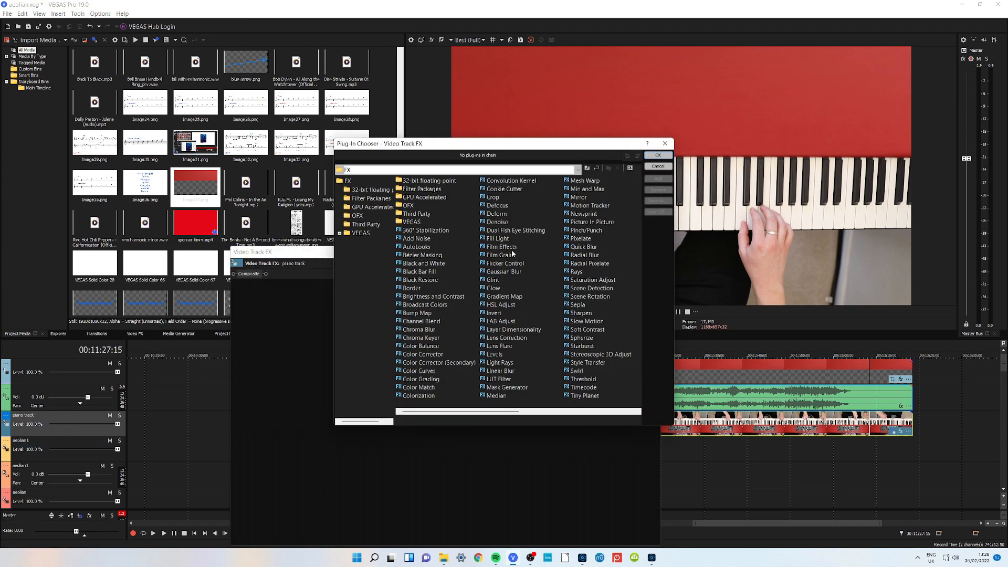
pyautogui.click(496, 354)
pyautogui.click(659, 179)
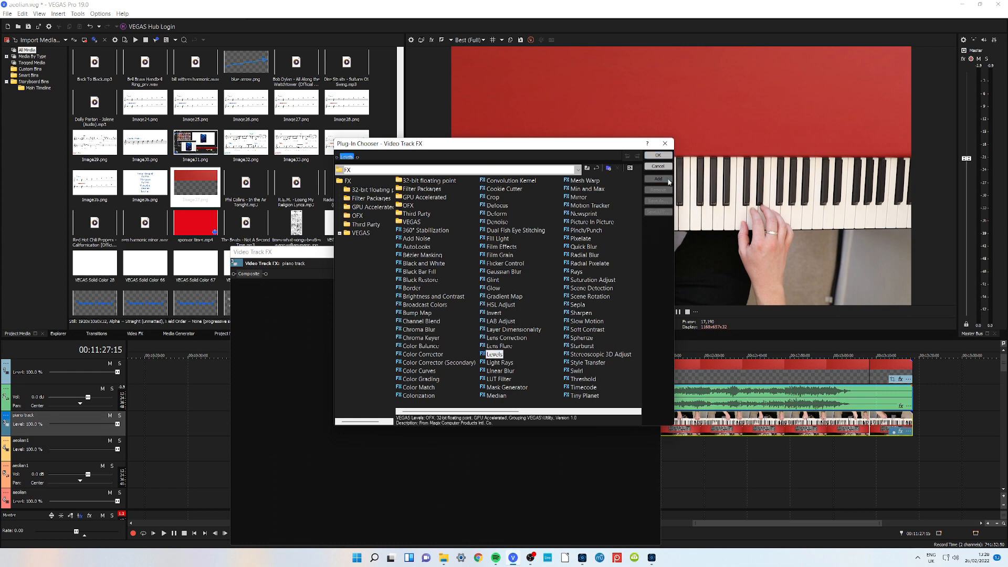
pyautogui.click(665, 156)
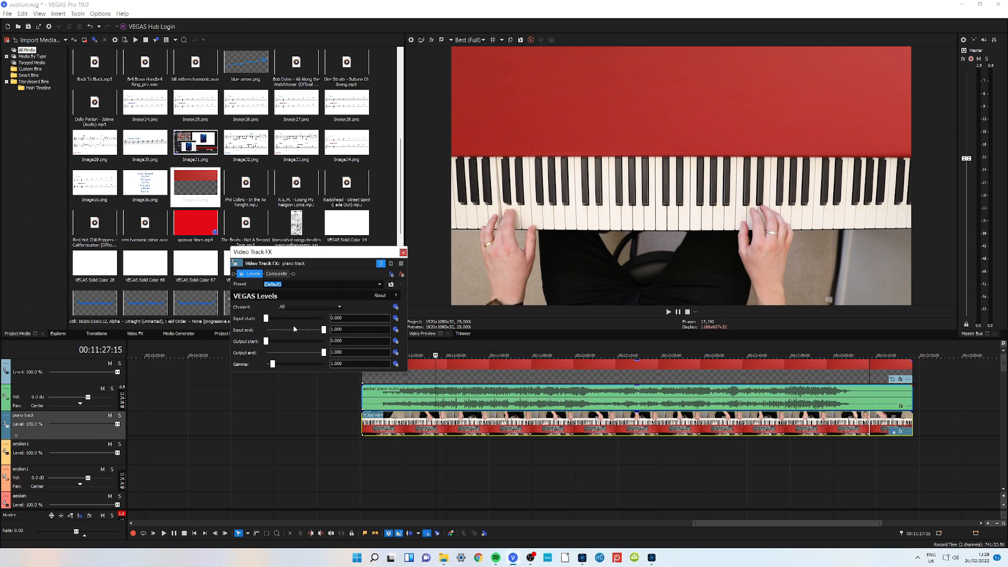
pyautogui.moveTo(324, 331); pyautogui.dragTo(268, 319)
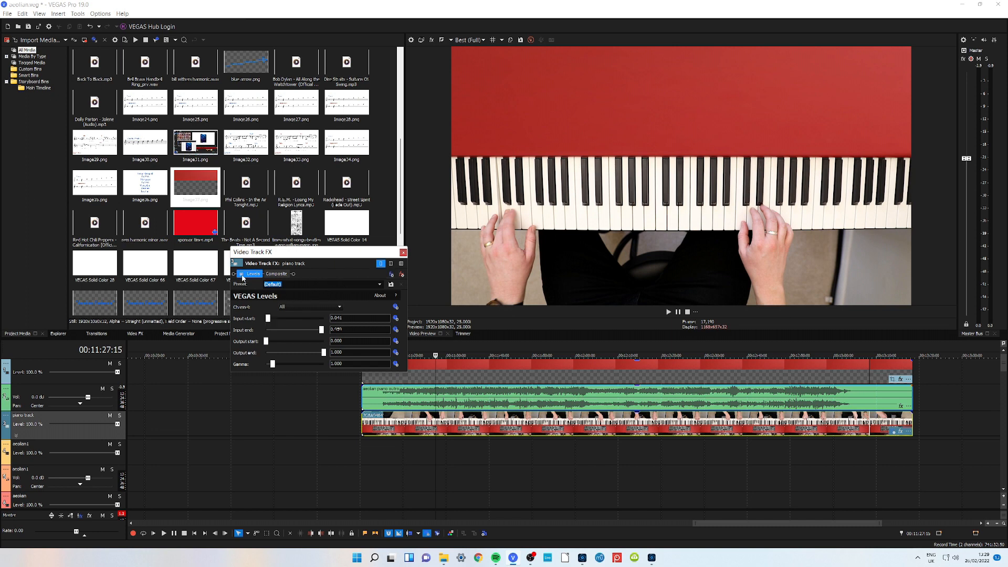
pyautogui.click(241, 274)
pyautogui.click(242, 275)
pyautogui.click(242, 275)
pyautogui.click(242, 275)
# - Add the White Balance effect to the piano track after Levels and activate its neutral colour picker
pyautogui.click(391, 274)
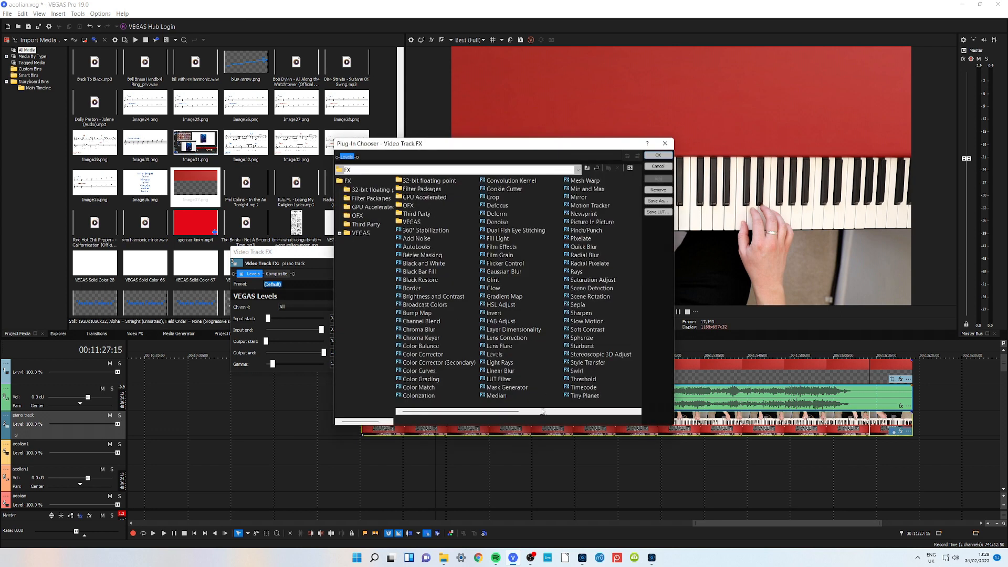
pyautogui.hscroll(1, 533, 416)
pyautogui.click(602, 231)
pyautogui.click(658, 179)
pyautogui.click(658, 156)
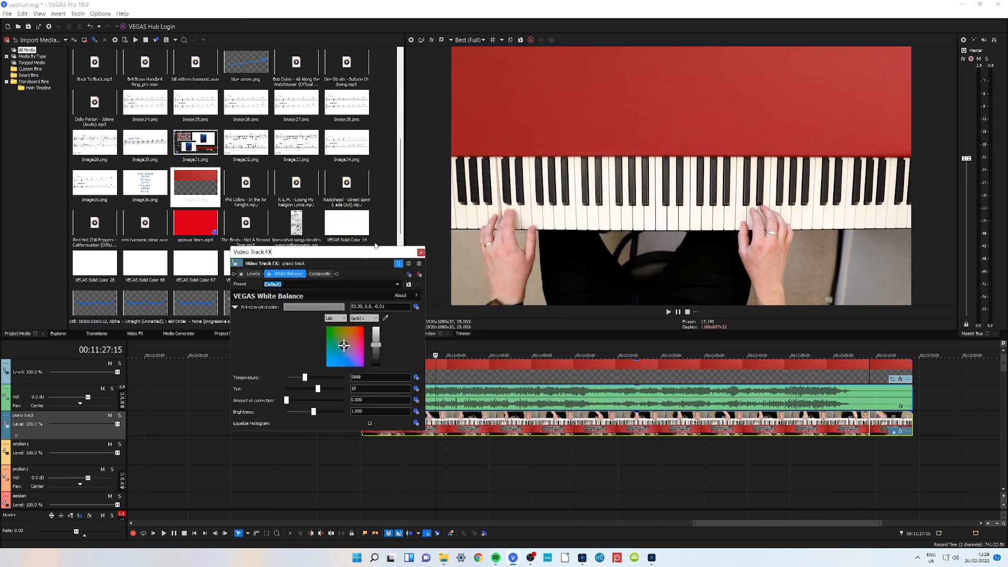
pyautogui.click(386, 319)
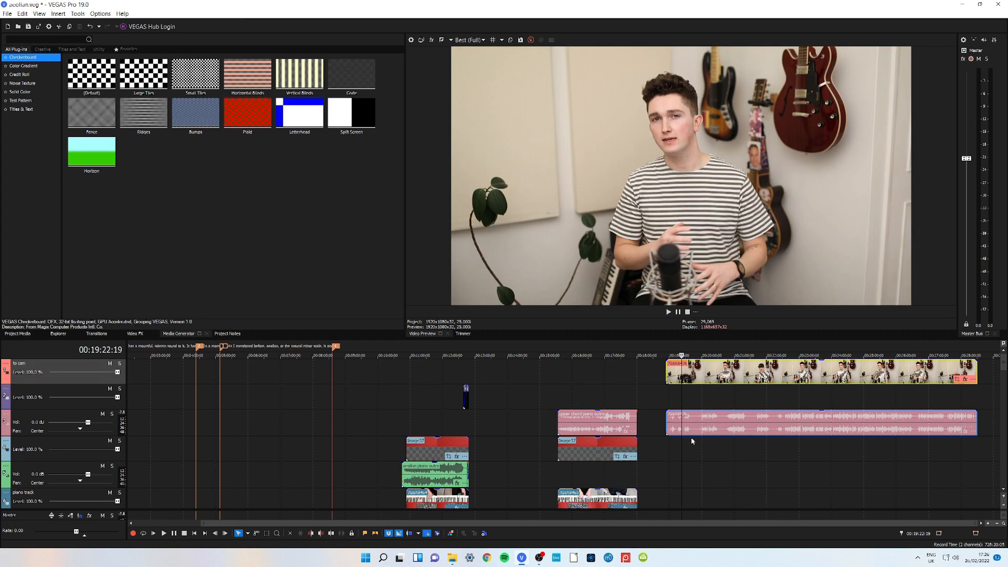
# - Skim the to-camera footage, then bring the "aeolian to cam" WAV recording from the Voiceover Feb 2022 folder onto the timeline below it
pyautogui.click(709, 398)
pyautogui.click(785, 398)
pyautogui.click(836, 398)
pyautogui.click(910, 398)
pyautogui.hotkey('alt', 'Tab')
pyautogui.scroll(-1, 594, 400)
pyautogui.click(570, 413)
pyautogui.moveTo(570, 416); pyautogui.dragTo(768, 472)
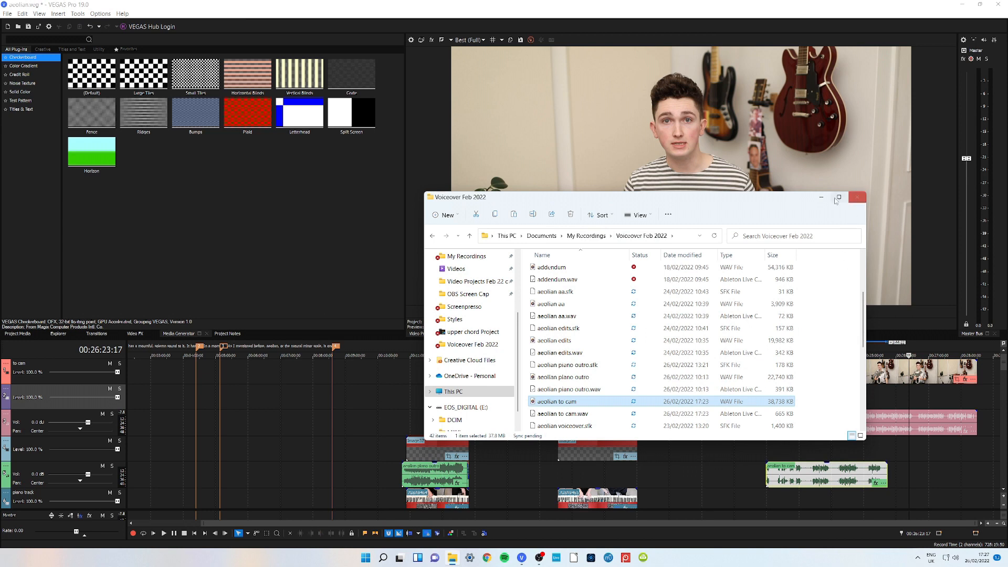
pyautogui.click(857, 196)
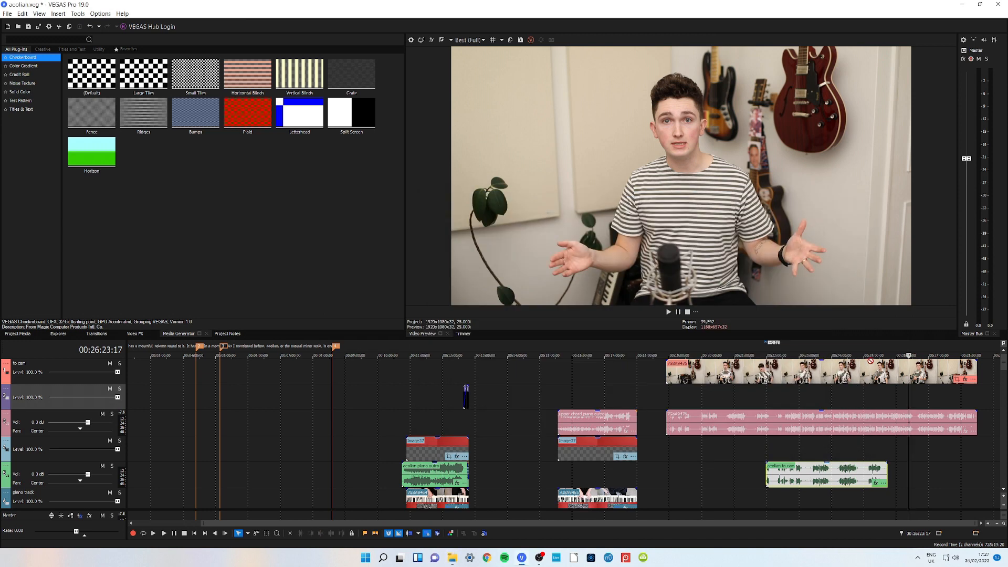
# - Place the "aeolian to cam" recording near the start of the to-camera footage, on a new audio track directly above the video
pyautogui.moveTo(776, 473); pyautogui.dragTo(719, 476)
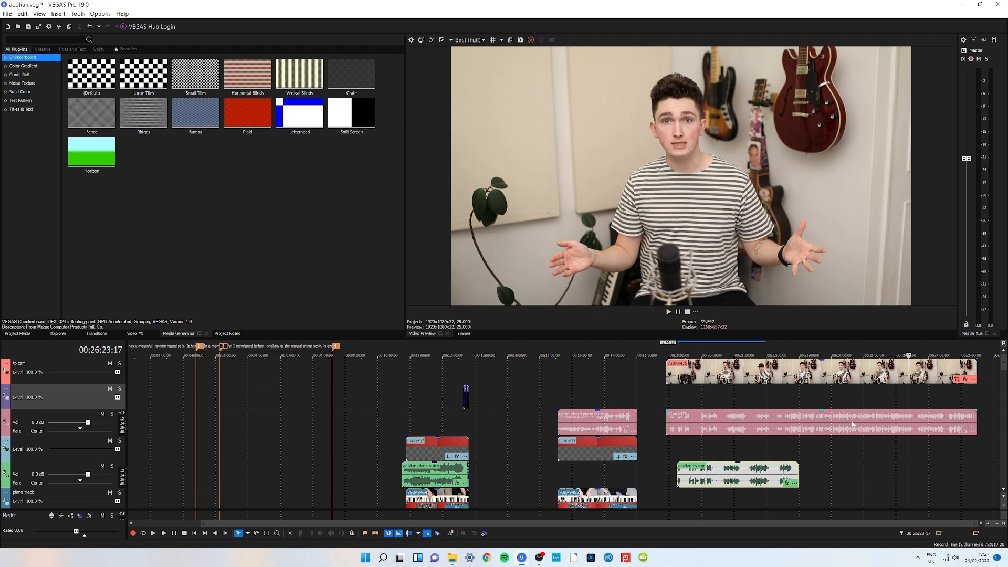
pyautogui.moveTo(718, 481)
pyautogui.mouseDown()
pyautogui.moveTo(731, 382)
pyautogui.moveTo(736, 475)
pyautogui.mouseUp()
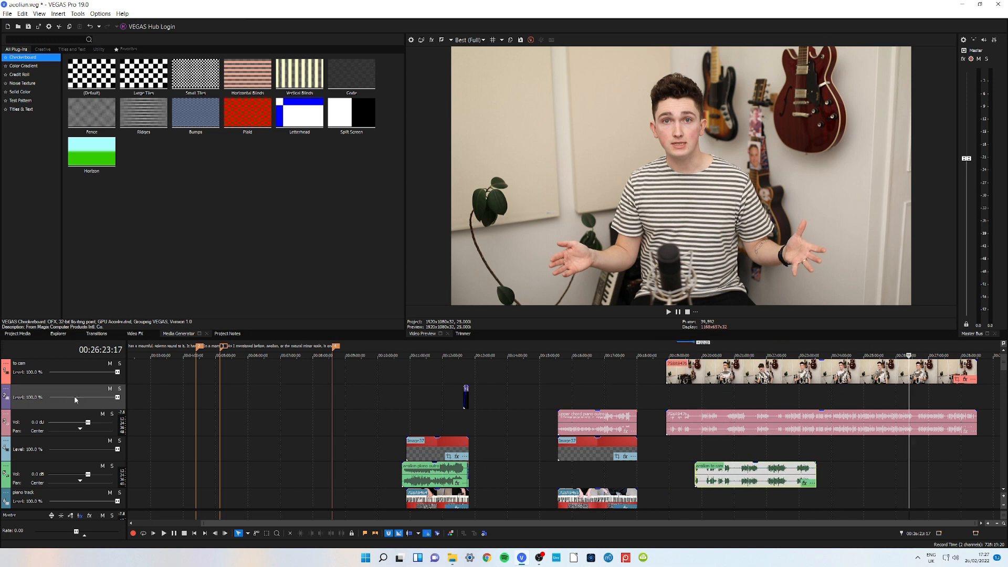
pyautogui.rightClick(57, 462)
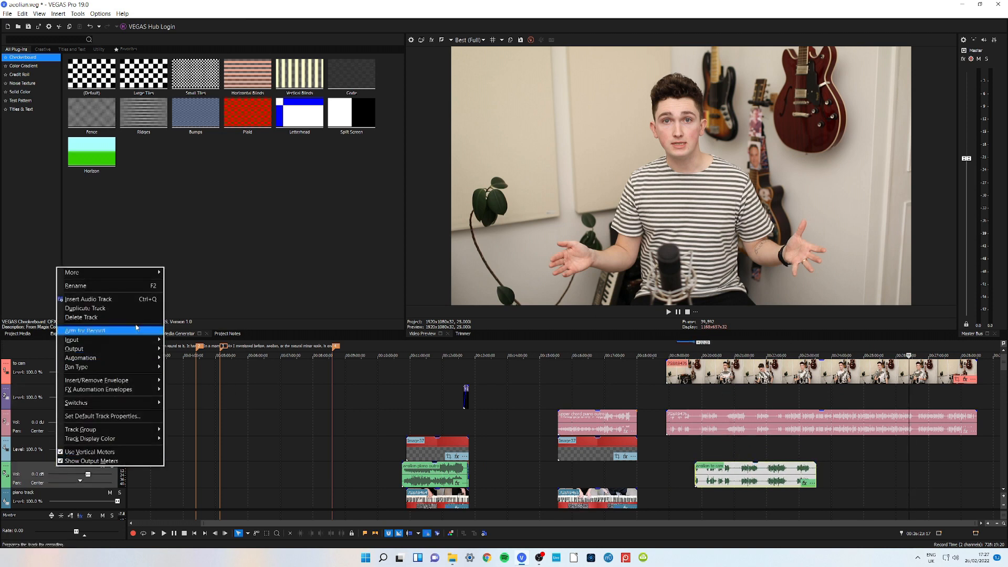
pyautogui.click(89, 299)
pyautogui.moveTo(88, 394); pyautogui.dragTo(88, 364)
pyautogui.moveTo(735, 499); pyautogui.dragTo(734, 374)
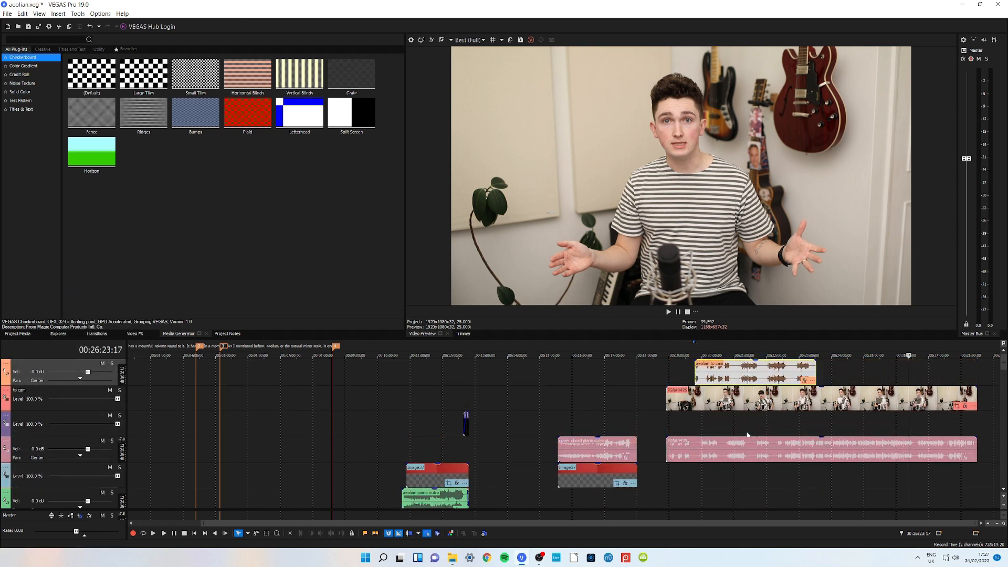
# - Shift the "aeolian to cam" recording earlier until its waveform roughly matches the camera audio's speech pattern
pyautogui.click(783, 426)
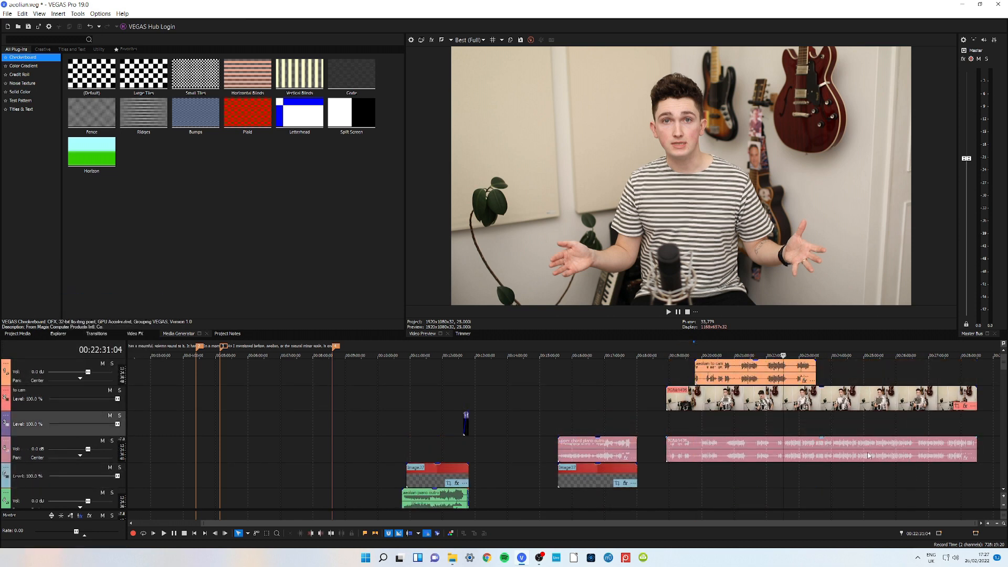
pyautogui.click(986, 524)
pyautogui.click(986, 524)
pyautogui.click(986, 524)
pyautogui.moveTo(719, 381); pyautogui.dragTo(505, 389)
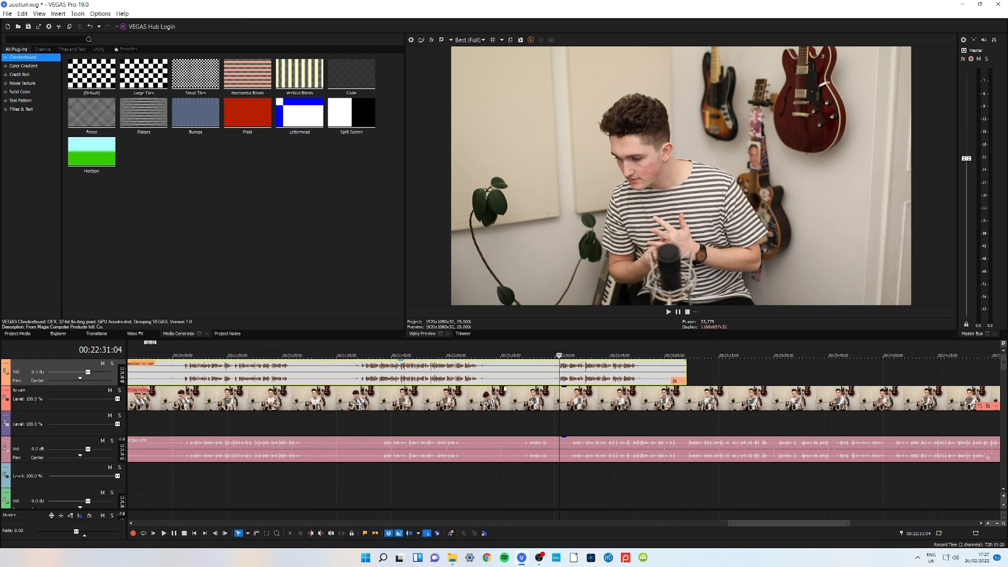
pyautogui.moveTo(729, 524); pyautogui.dragTo(654, 524)
pyautogui.moveTo(478, 379); pyautogui.dragTo(374, 380)
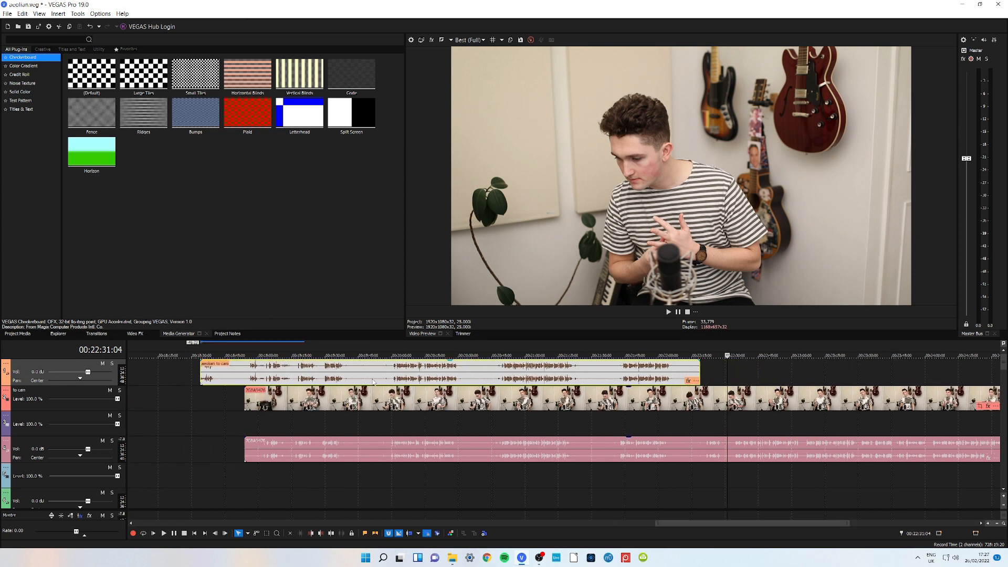
# - Set the playhead at the first spoken sound in the camera audio and align the recording's matching sound with it
pyautogui.click(264, 429)
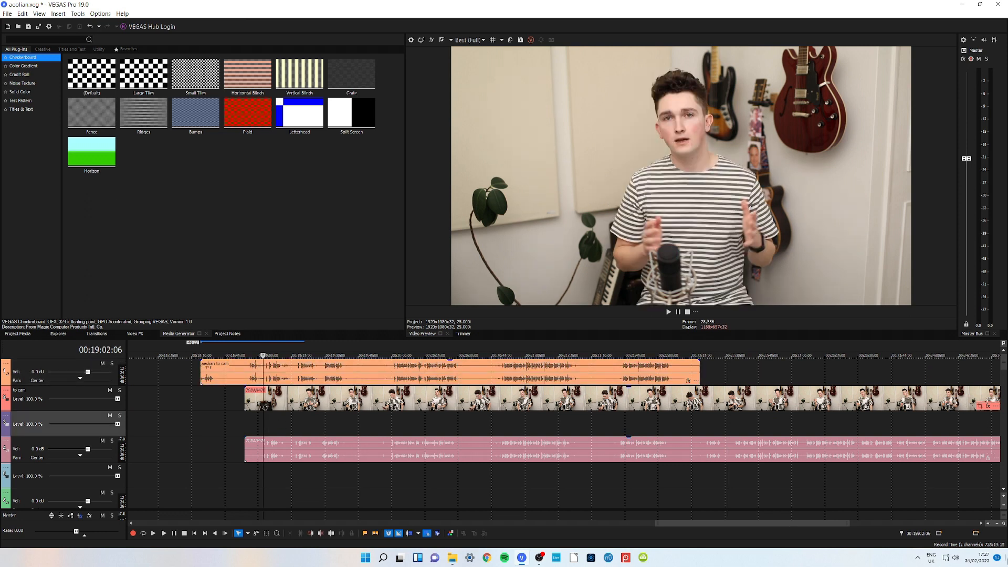
pyautogui.click(987, 523)
pyautogui.click(988, 523)
pyautogui.click(988, 523)
pyautogui.click(987, 523)
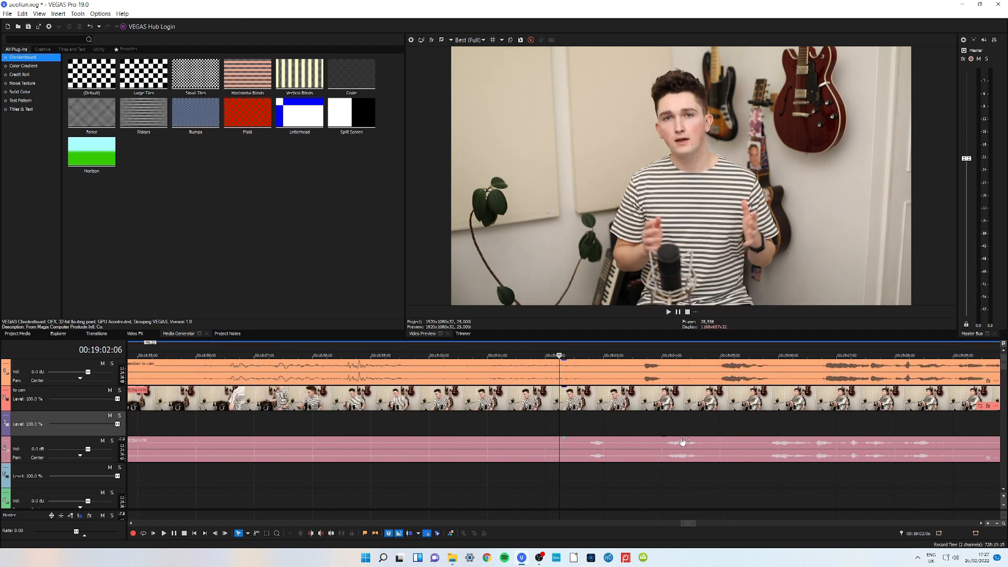
pyautogui.click(590, 449)
pyautogui.moveTo(704, 377); pyautogui.dragTo(649, 377)
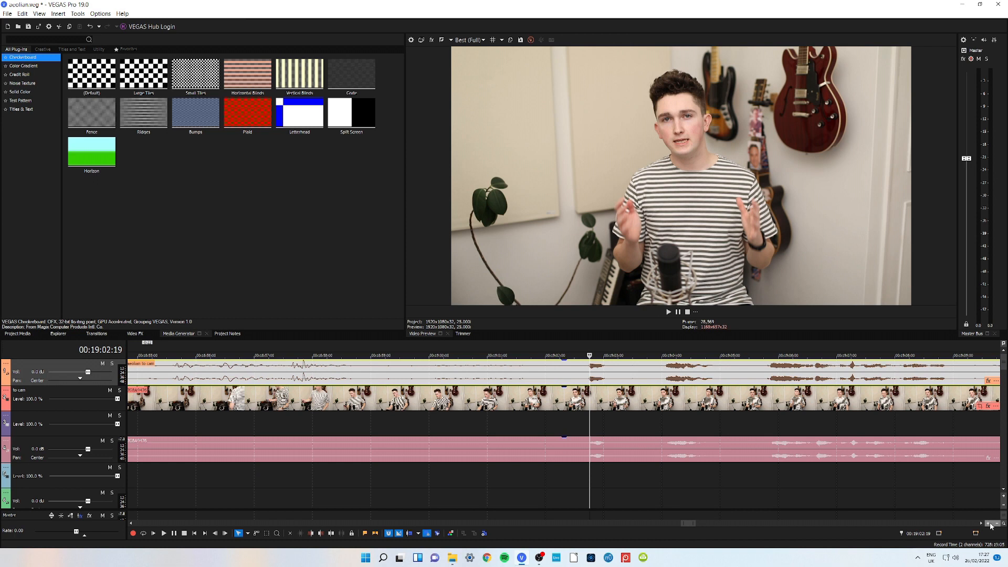
# - Fine-tune the recording at close range, nudging it slightly later to match the camera audio's waveform
pyautogui.scroll(10, 772, 480)
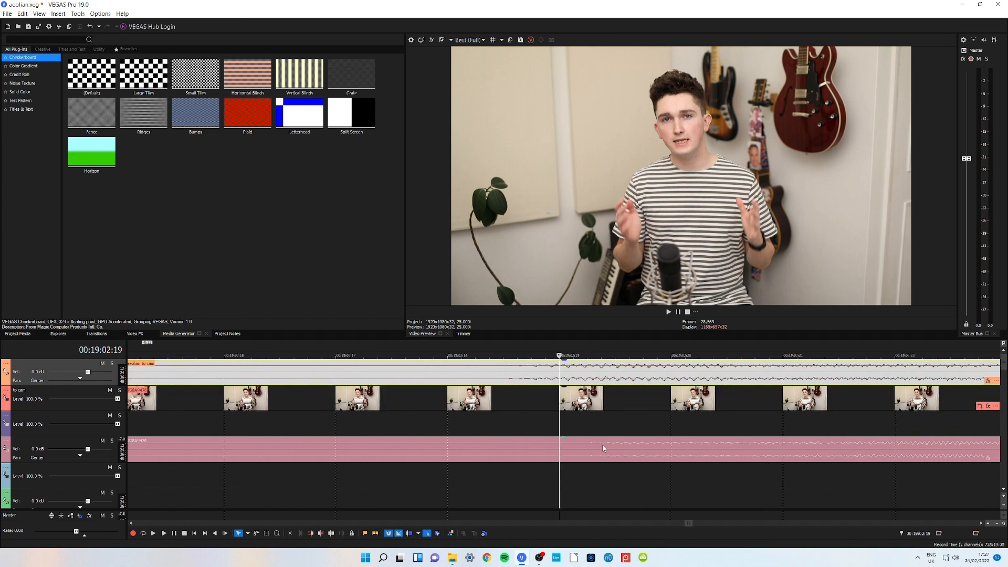
pyautogui.click(605, 381)
pyautogui.moveTo(609, 378); pyautogui.dragTo(688, 376)
pyautogui.click(996, 523)
pyautogui.click(996, 524)
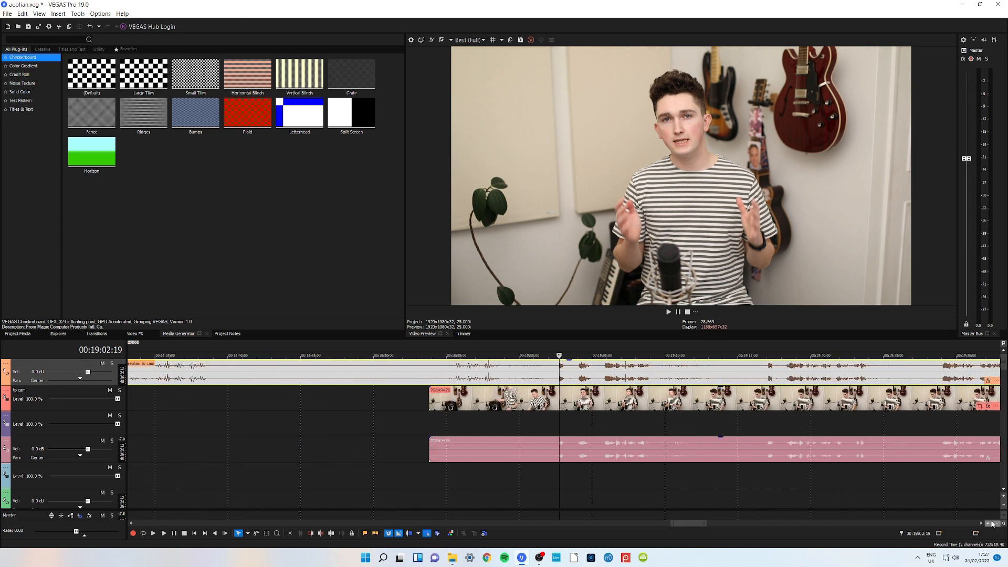
# - Play both audio tracks together to check the sync, then solo the camera audio track and listen to it alone
pyautogui.press('space')
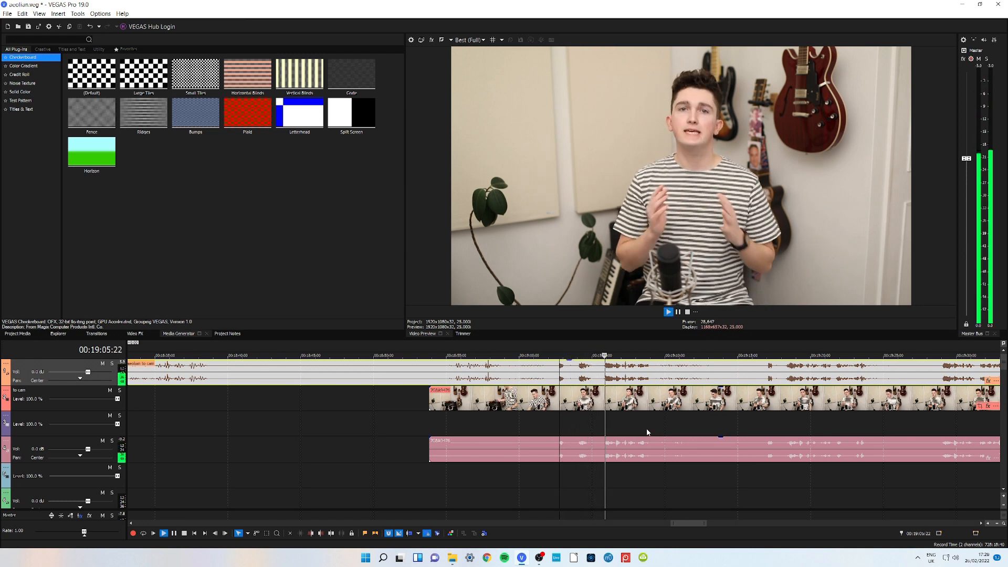
pyautogui.press('space')
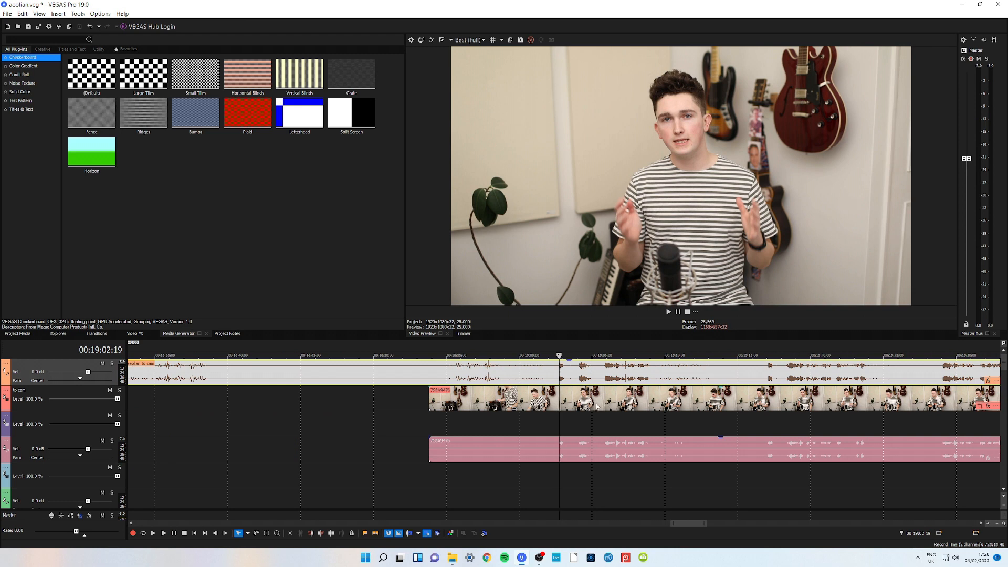
pyautogui.click(605, 448)
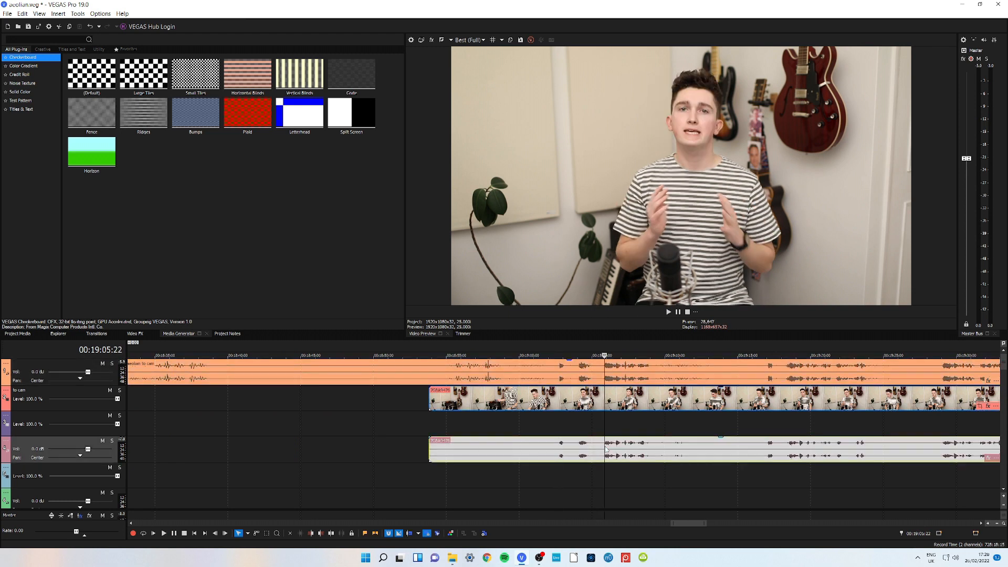
pyautogui.click(112, 441)
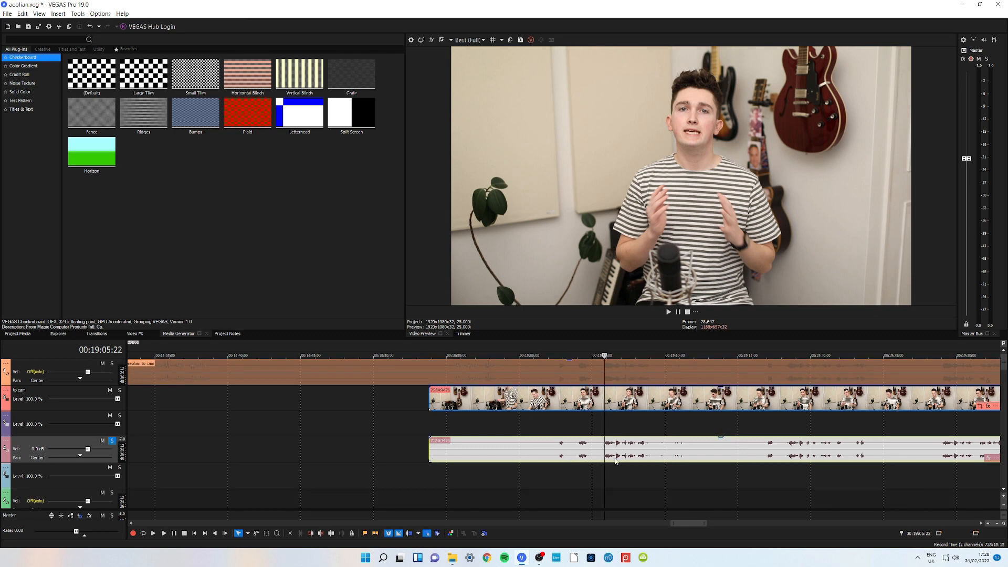
pyautogui.press('space')
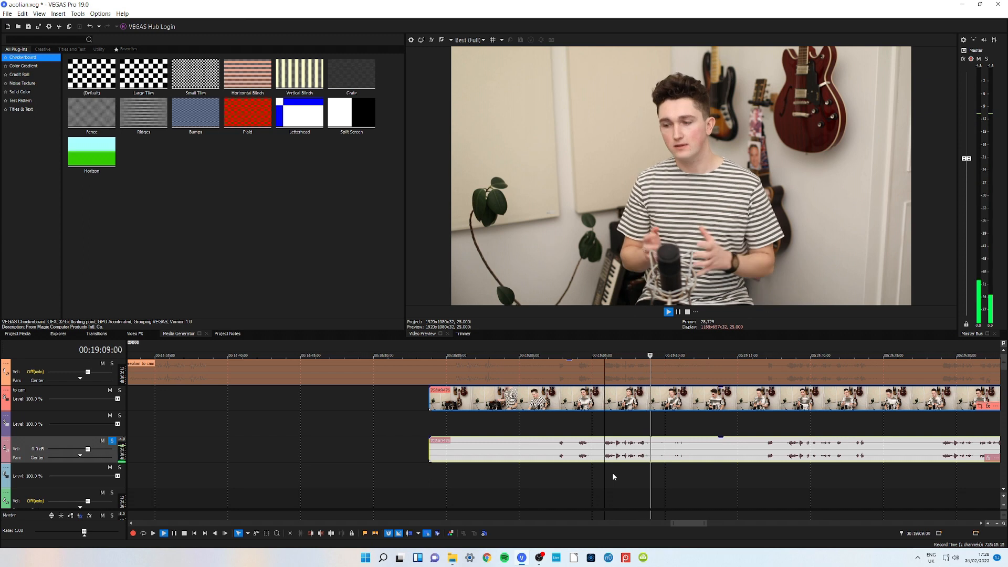
pyautogui.press('space')
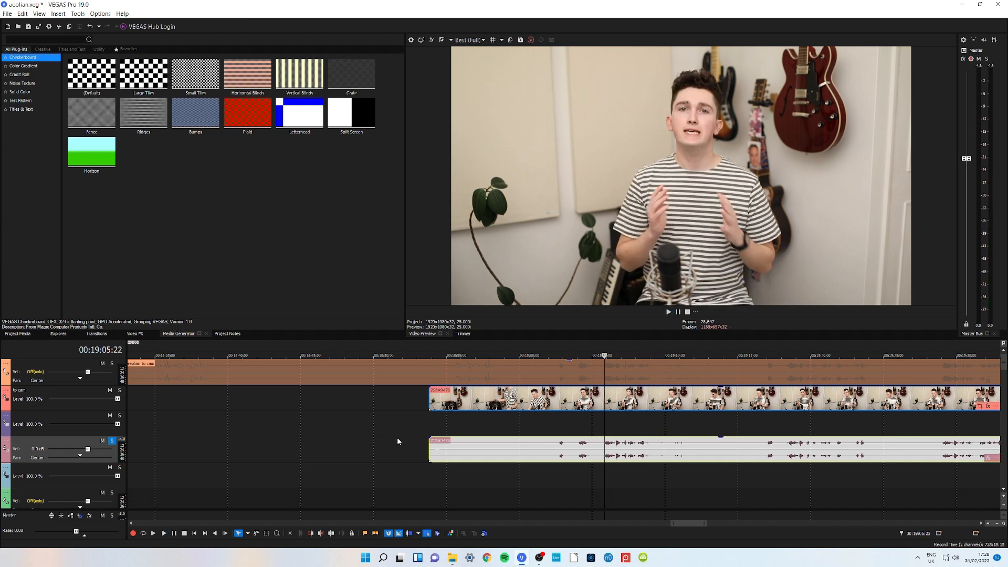
# - Unsolo the camera audio, solo the "aeolian to cam" recording's track instead, and listen to the same passage
pyautogui.click(111, 442)
pyautogui.click(111, 364)
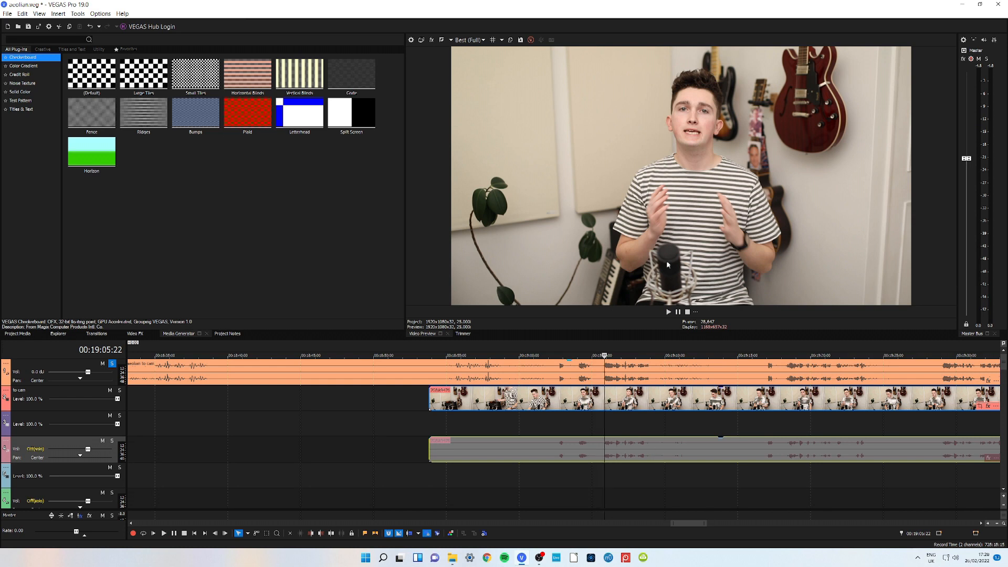
pyautogui.press('space')
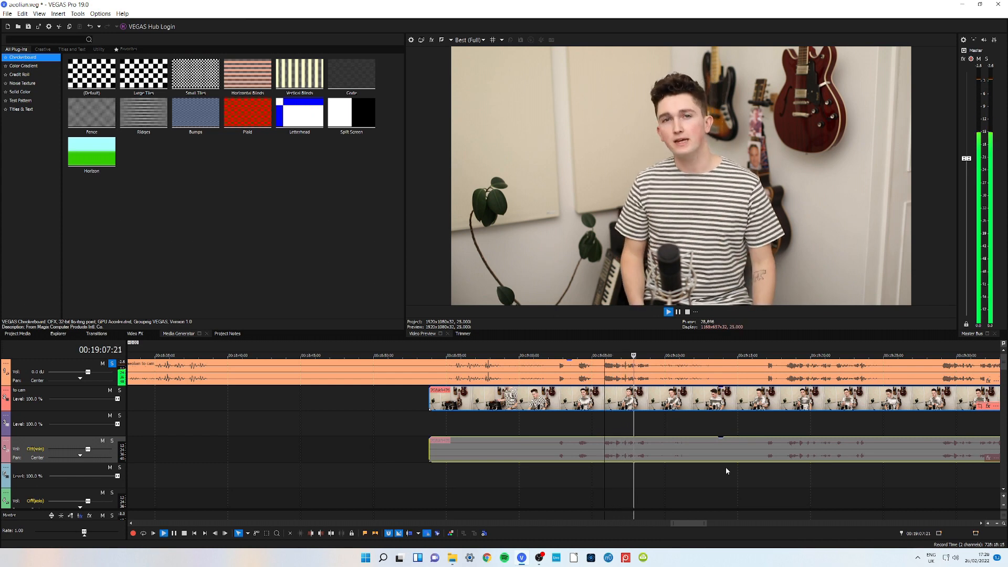
pyautogui.press('space')
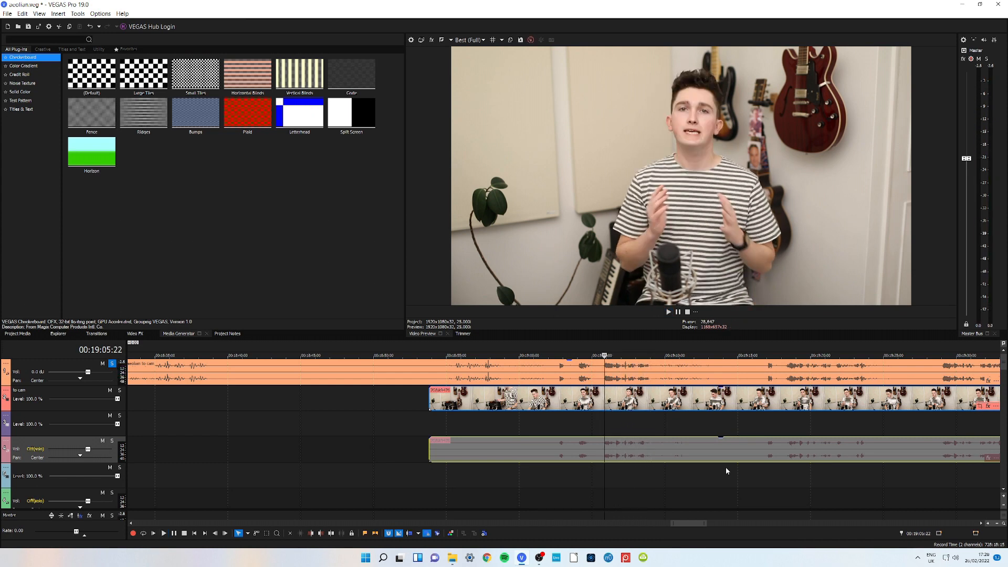
# - Trim the recording's start to the beginning of the to-camera footage and split the footage with its camera audio at the recording's end
pyautogui.moveTo(705, 523); pyautogui.dragTo(868, 524)
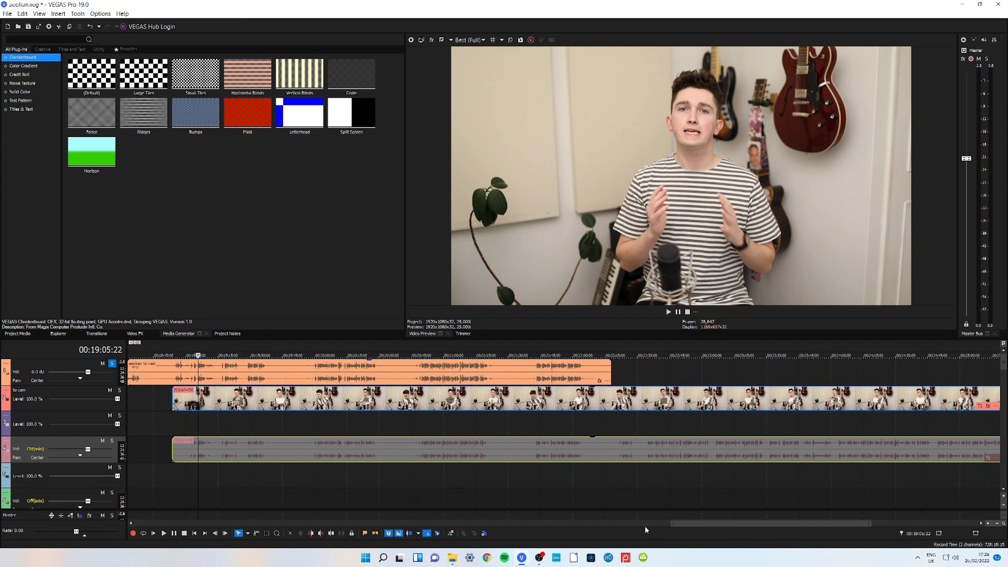
pyautogui.moveTo(671, 524); pyautogui.dragTo(596, 525)
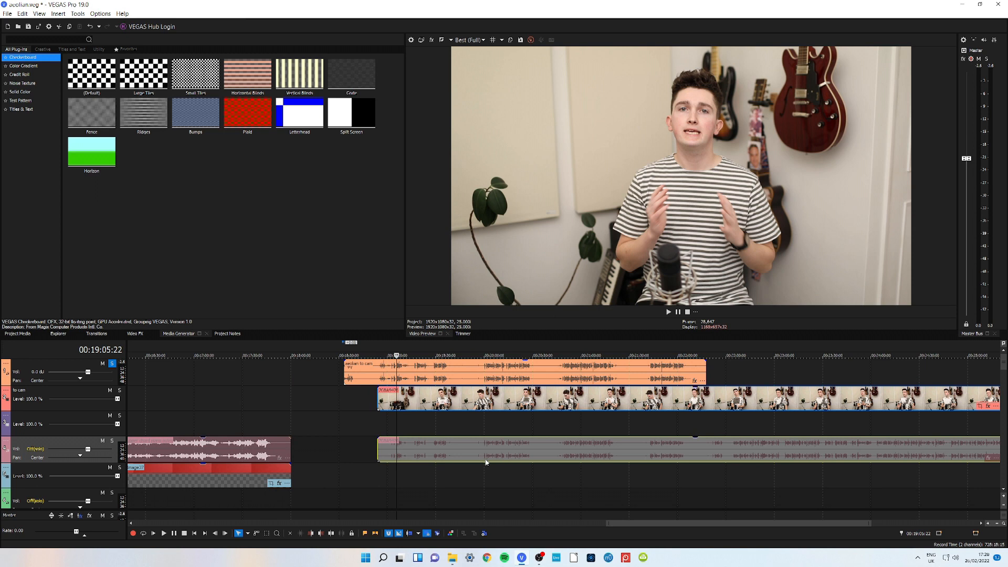
pyautogui.moveTo(345, 378); pyautogui.dragTo(377, 378)
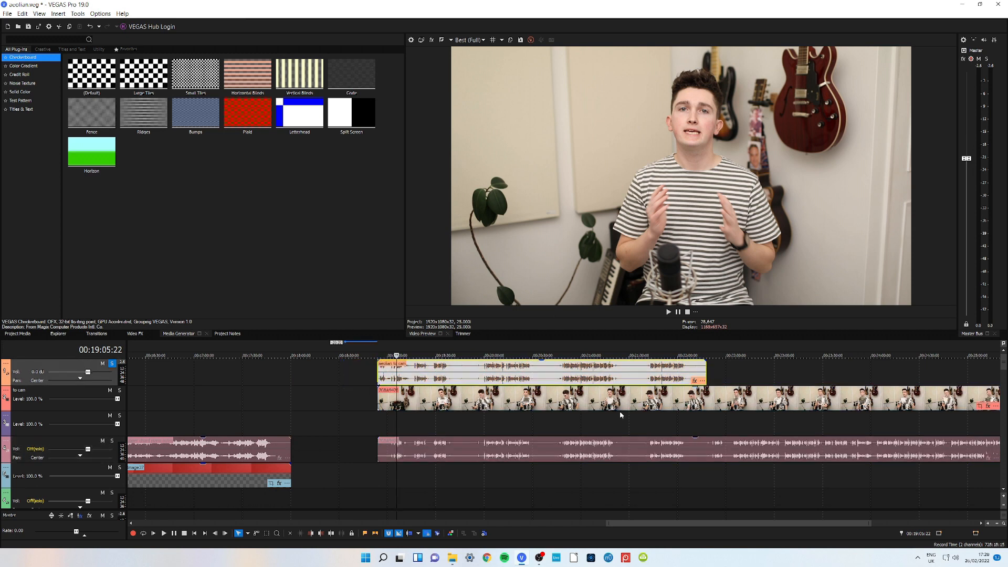
pyautogui.click(710, 405)
pyautogui.press('s')
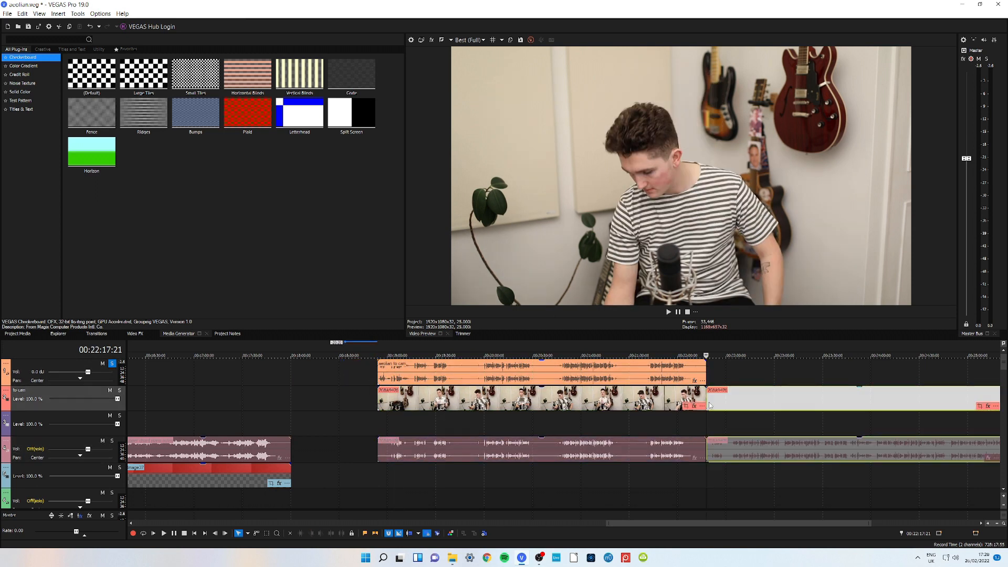
# - Delete the leftover footage past the recording's end and trim the starts of the recording, footage and camera audio to just before the speech
pyautogui.press('Delete')
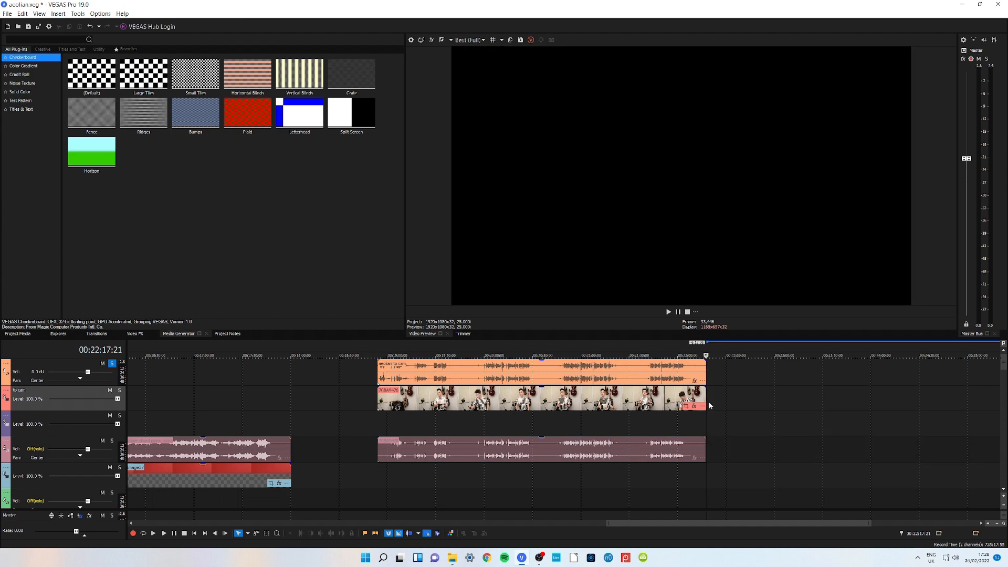
pyautogui.click(643, 399)
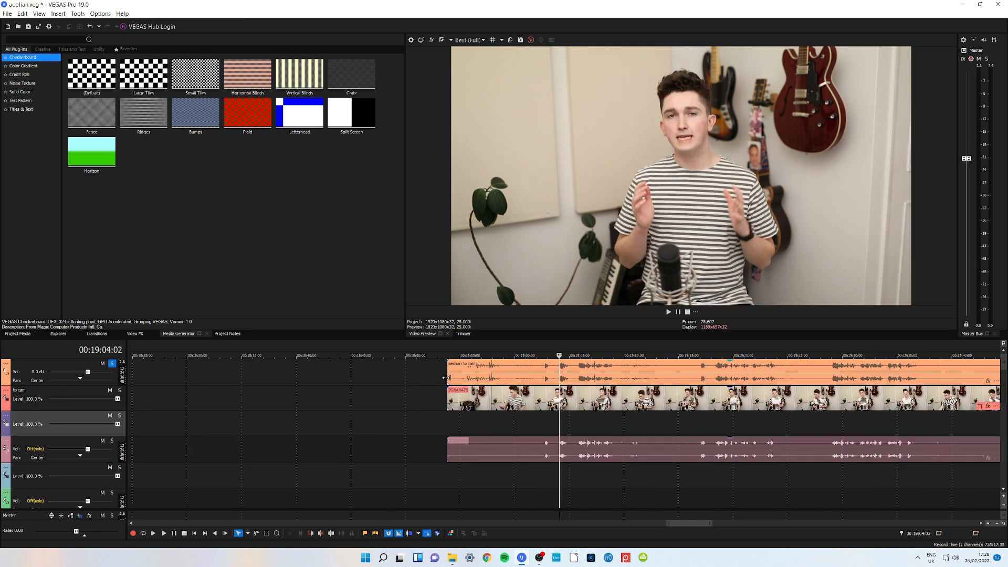
pyautogui.moveTo(447, 378); pyautogui.dragTo(533, 386)
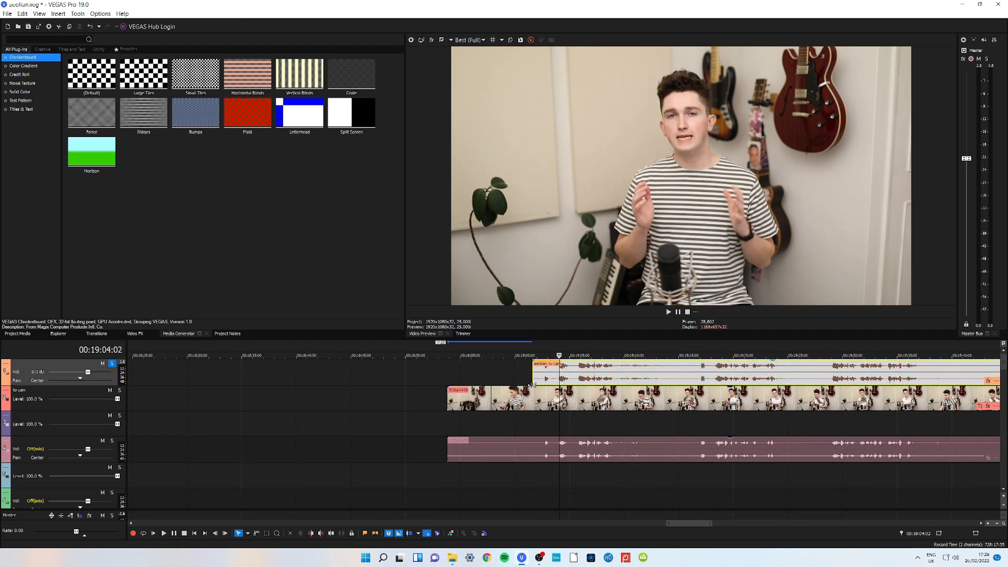
pyautogui.moveTo(452, 455); pyautogui.dragTo(535, 440)
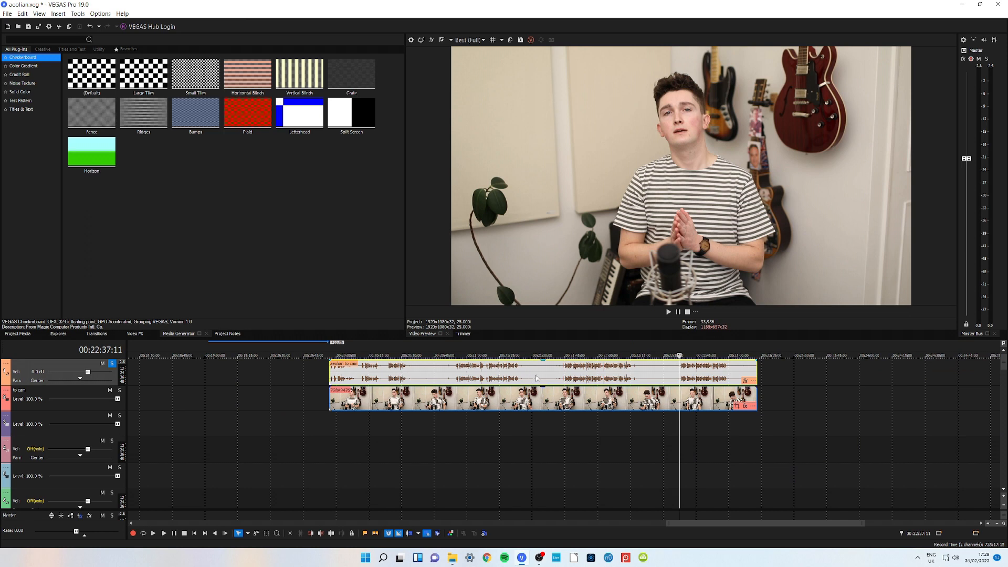
# - Split the to-camera recording and its footage after the first good take, trim the following piece's start and split it again
pyautogui.click(389, 379)
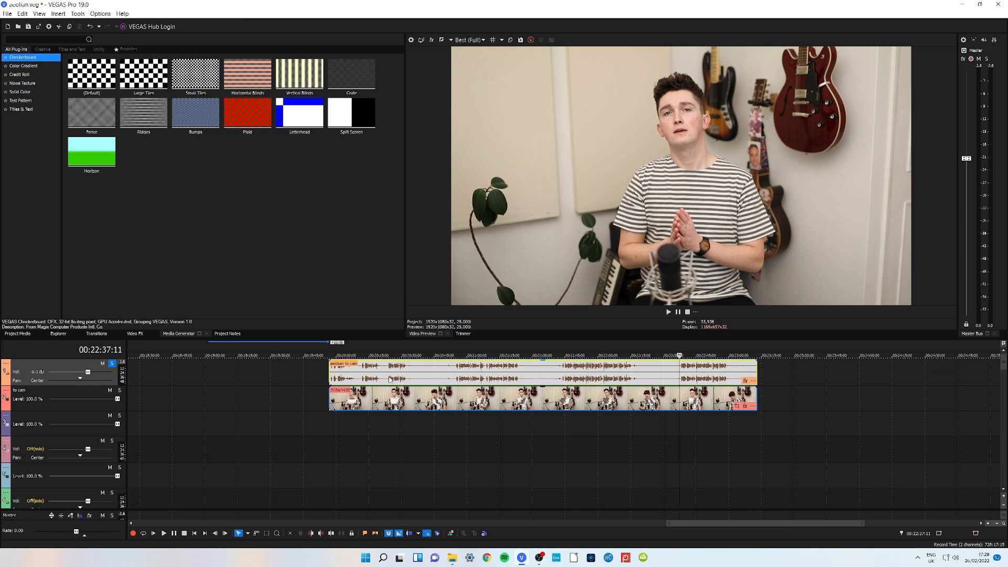
pyautogui.click(987, 524)
pyautogui.moveTo(153, 378); pyautogui.dragTo(498, 378)
pyautogui.press('space')
pyautogui.press('s')
pyautogui.moveTo(344, 378); pyautogui.dragTo(543, 378)
pyautogui.press('s')
# - Play and delete the unwanted middle take, split the remaining to-camera clip and trim its start to the next usable passage
pyautogui.click(666, 378)
pyautogui.press('space')
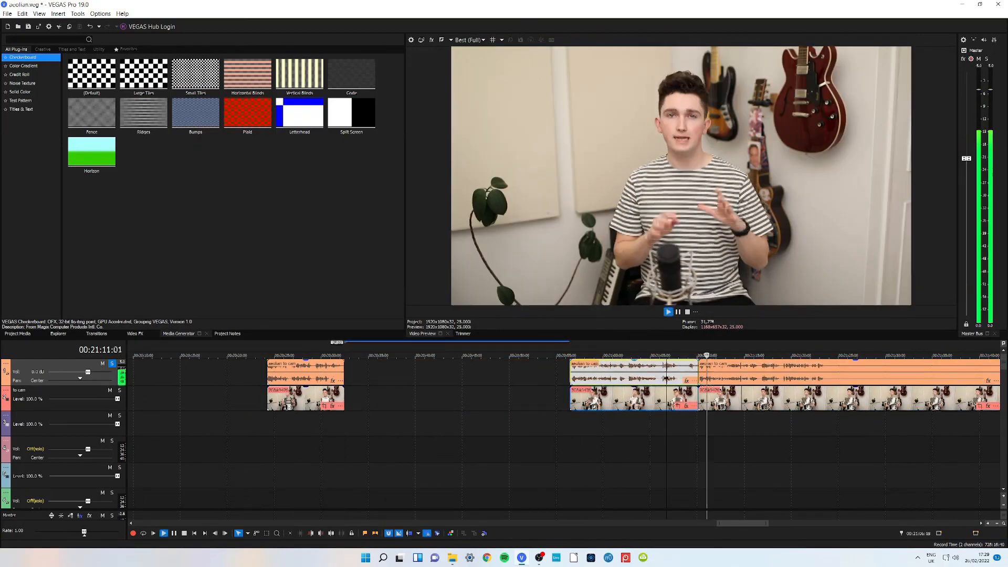
pyautogui.press('Delete')
pyautogui.hscroll(4, 667, 378)
pyautogui.press('s')
pyautogui.moveTo(448, 379); pyautogui.dragTo(491, 379)
pyautogui.scroll(-2, 564, 379)
pyautogui.moveTo(334, 379); pyautogui.dragTo(424, 380)
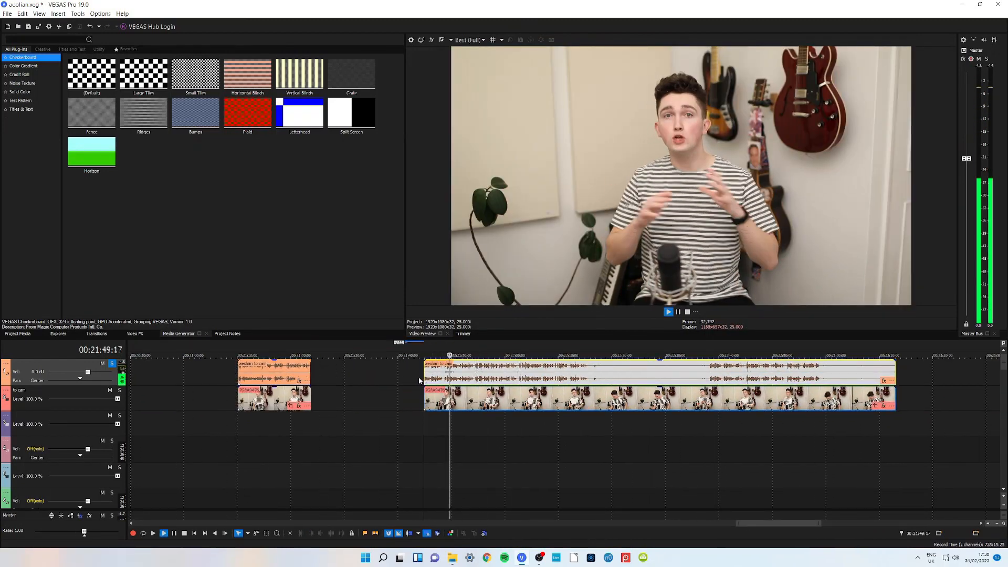
# - Split the last to-camera clip after its spoken passage and trim the pause from the start of the following piece
pyautogui.press('s')
pyautogui.moveTo(591, 379); pyautogui.dragTo(708, 379)
pyautogui.press('space')
# - Move the kept to-camera takes together and place them early in the project, at the marker about the aeolian mode's mournful sound
pyautogui.moveTo(895, 397); pyautogui.dragTo(170, 397)
pyautogui.scroll(4, 827, 398)
pyautogui.press('space')
pyautogui.scroll(-8, 557, 502)
pyautogui.scroll(-3, 557, 501)
pyautogui.moveTo(858, 398); pyautogui.dragTo(282, 397)
pyautogui.click(169, 452)
pyautogui.scroll(10, 168, 451)
pyautogui.click(677, 422)
pyautogui.scroll(-5, 657, 388)
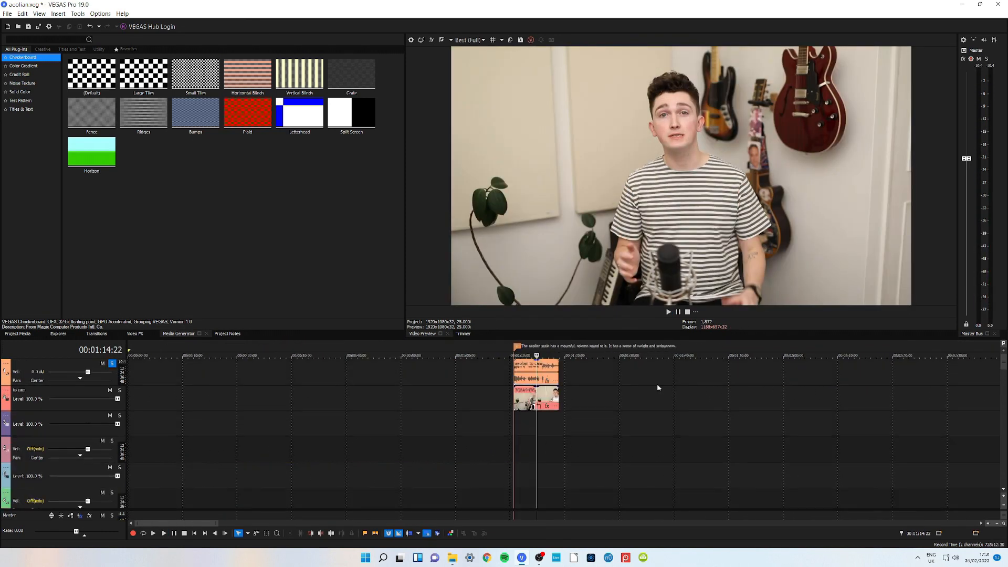
# - Shift the second to-camera take slightly later and play back the transition between the two takes
pyautogui.moveTo(547, 398); pyautogui.dragTo(569, 397)
pyautogui.press('space')
pyautogui.press('space')
pyautogui.scroll(5, 536, 397)
pyautogui.scroll(-3, 675, 423)
pyautogui.press('space')
pyautogui.press('space')
# - Move the A aeolian and A harmonic minor notation clips earlier, closer to the to-camera section
pyautogui.moveTo(676, 424); pyautogui.dragTo(508, 430)
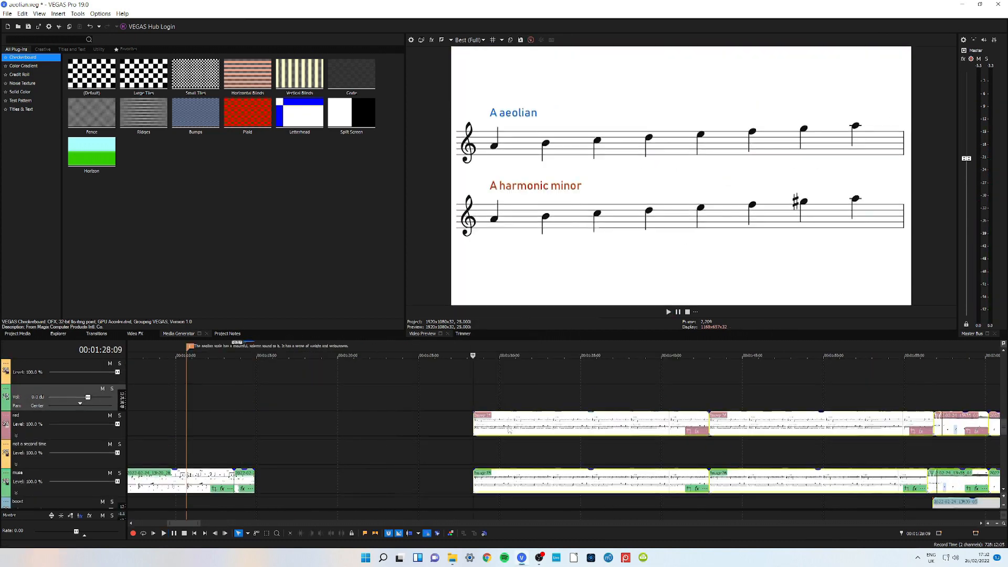
pyautogui.scroll(-5, 508, 431)
pyautogui.click(425, 434)
pyautogui.scroll(4, 426, 434)
pyautogui.click(560, 452)
pyautogui.click(445, 422)
# - Play the "In The Air Tonight" section and move the following clips earlier to tighten the gap after it
pyautogui.press('space')
pyautogui.scroll(-3, 445, 422)
pyautogui.click(514, 431)
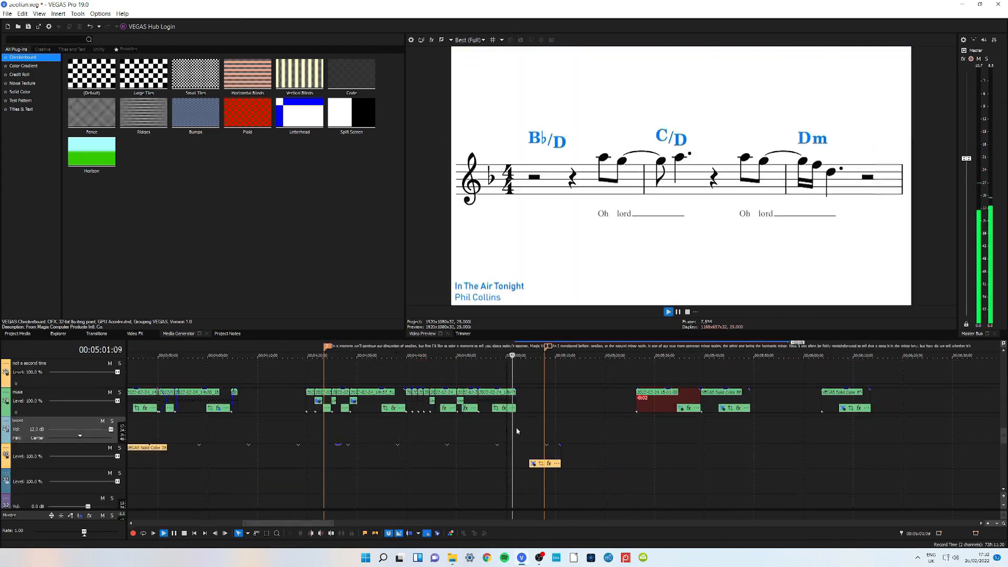
pyautogui.scroll(4, 517, 431)
pyautogui.press('space')
pyautogui.moveTo(592, 397); pyautogui.dragTo(423, 397)
pyautogui.moveTo(546, 398); pyautogui.dragTo(510, 398)
pyautogui.press('space')
pyautogui.press('space')
pyautogui.moveTo(1003, 473); pyautogui.dragTo(985, 437)
pyautogui.scroll(-3, 986, 438)
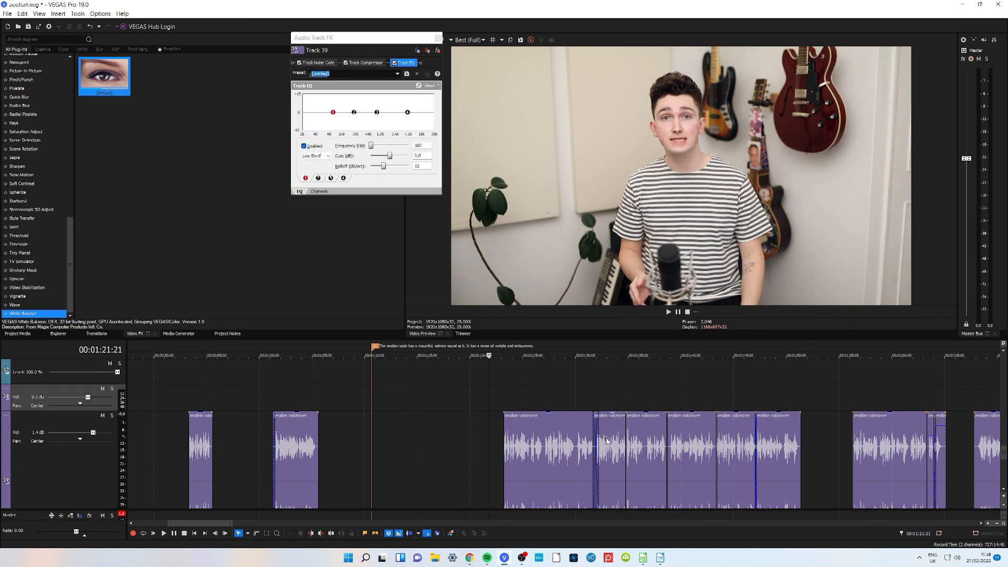
# - Save the project, then play the voiceover while adding a slight high-shelf boost in Track 39's EQ
pyautogui.moveTo(231, 524); pyautogui.dragTo(257, 493)
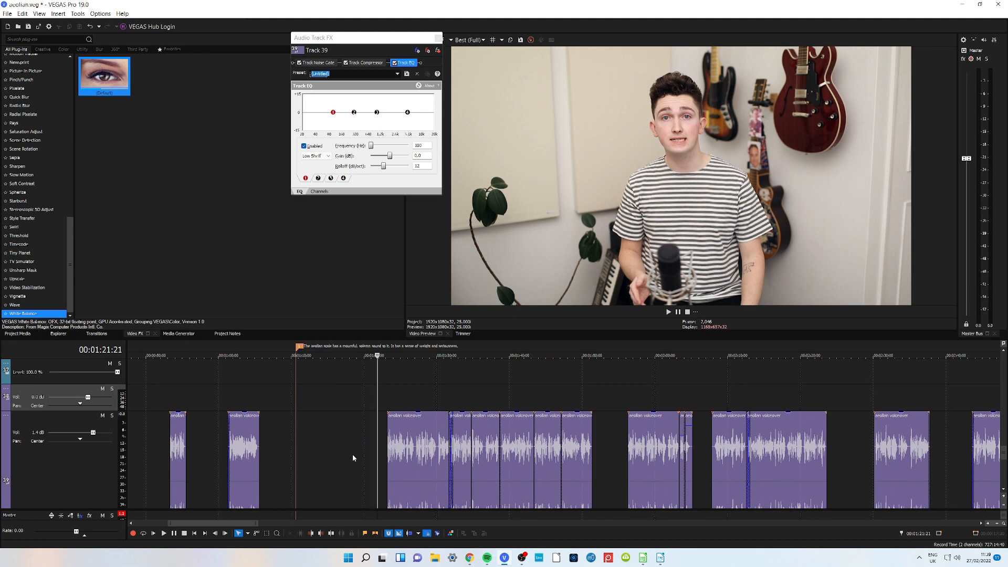
pyautogui.hotkey('ctrl', 's')
pyautogui.click(350, 397)
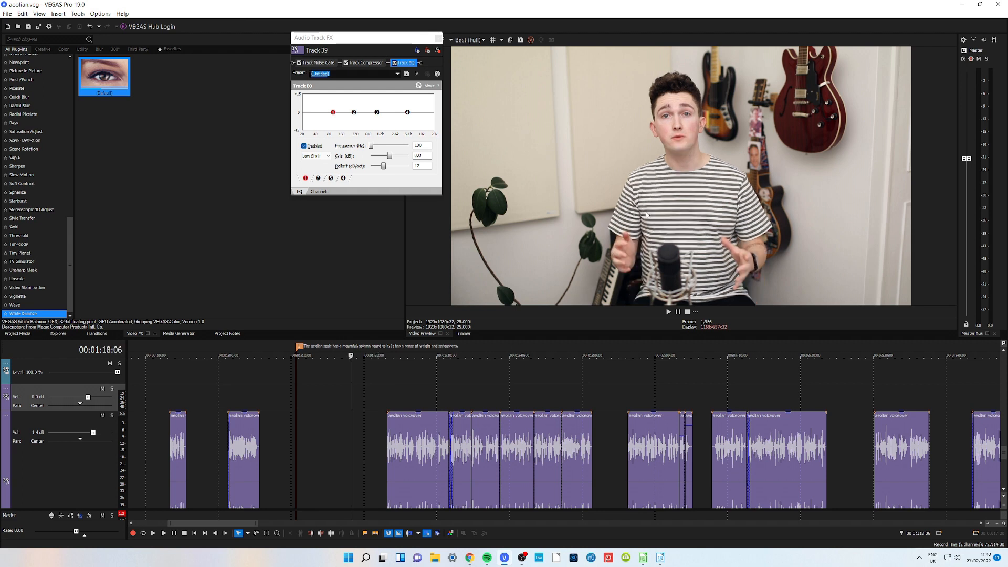
pyautogui.click(393, 393)
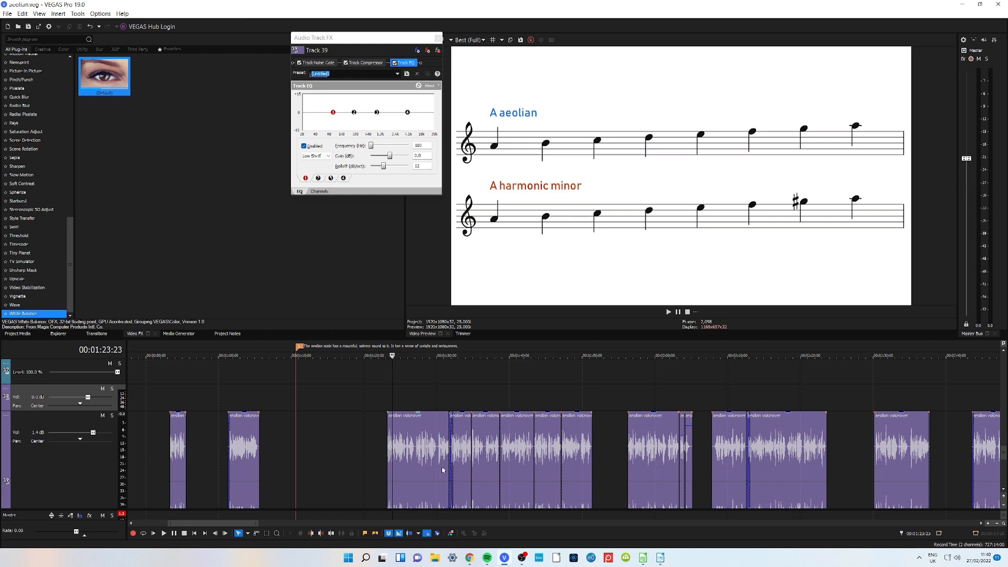
pyautogui.click(381, 394)
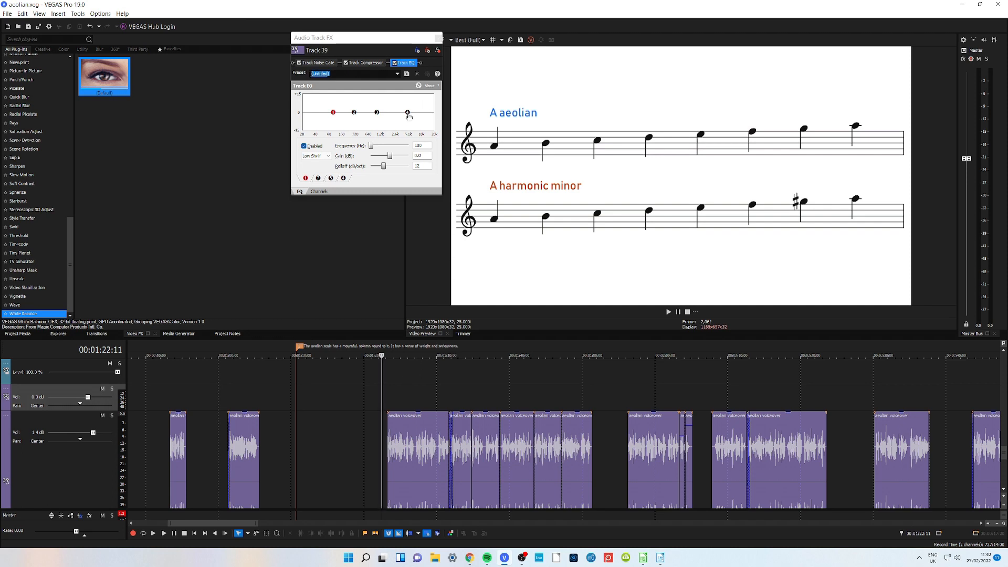
pyautogui.press('space')
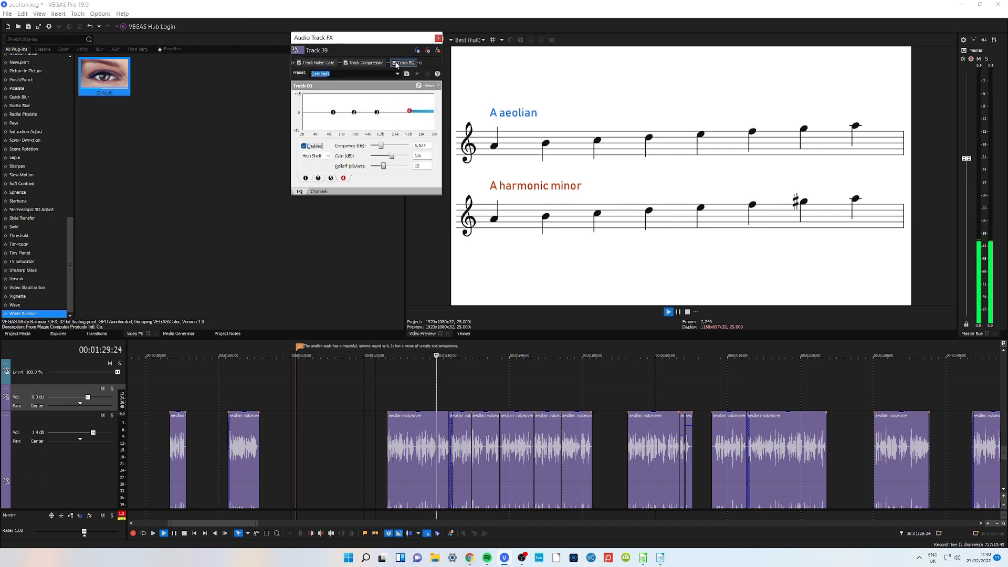
pyautogui.click(438, 39)
pyautogui.press('space')
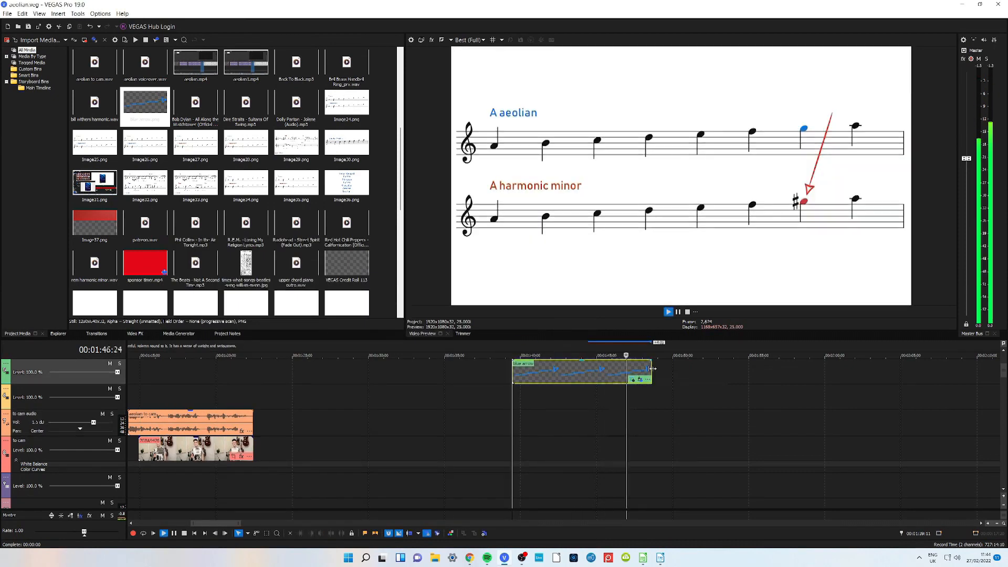
# - Adjust the end of the blue arrow clip and paste a copy of the arrow further along the timeline
pyautogui.moveTo(651, 369); pyautogui.dragTo(302, 370)
pyautogui.press('Return')
pyautogui.press('space')
pyautogui.press('Return')
pyautogui.hotkey('ctrl', 'v')
pyautogui.click(513, 396)
# - Reposition the pasted blue arrow with Event Pan/Crop and extend the clip's end slightly
pyautogui.click(770, 379)
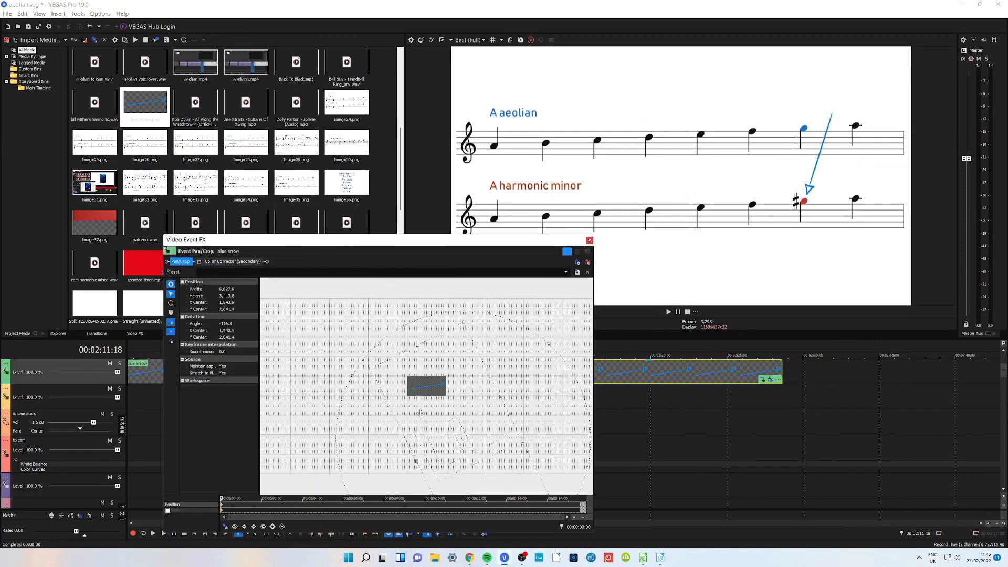
pyautogui.moveTo(427, 386); pyautogui.dragTo(439, 381)
pyautogui.click(589, 238)
pyautogui.click(514, 426)
pyautogui.press('space')
pyautogui.moveTo(782, 370); pyautogui.dragTo(810, 370)
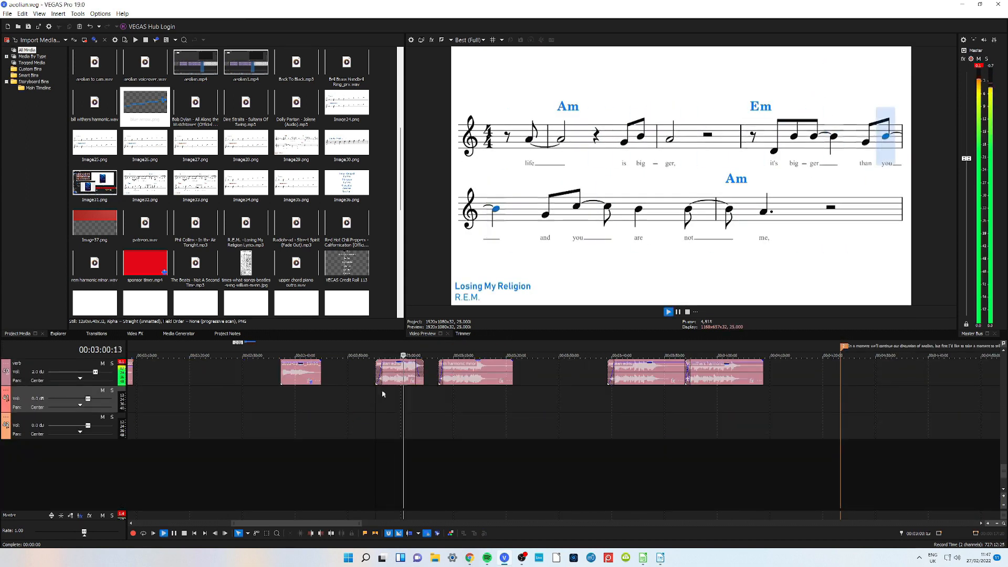
pyautogui.click(476, 366)
pyautogui.click(399, 368)
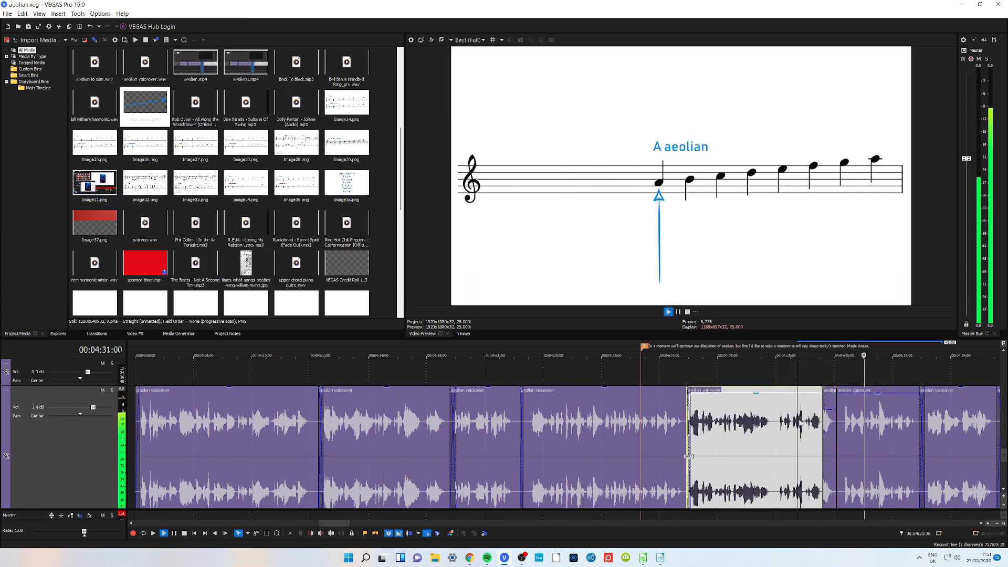
pyautogui.scroll(3, 629, 439)
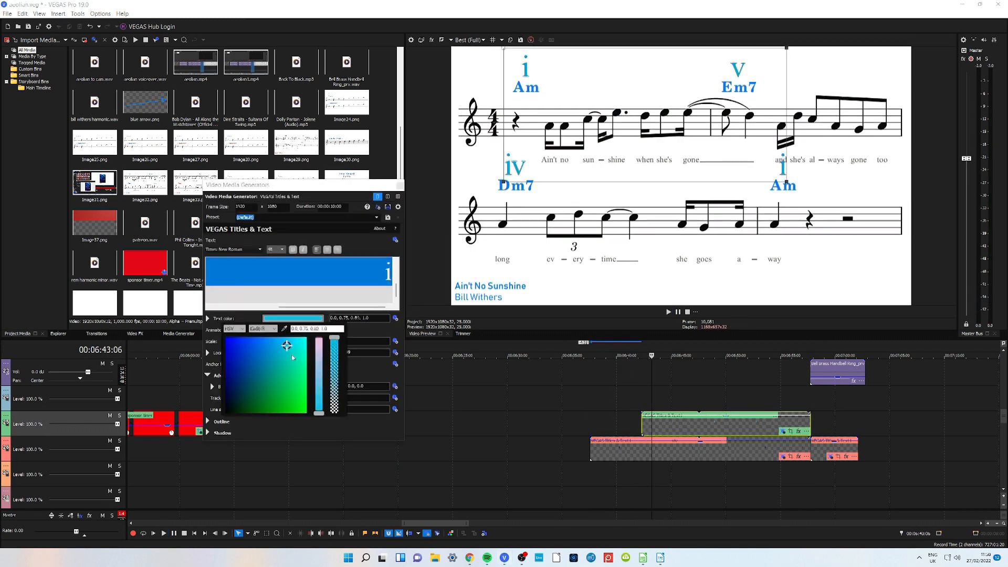
# - Recolour the Roman numeral chord title over the "Ain't No Sunshine" notation to a lighter turquoise
pyautogui.moveTo(315, 389); pyautogui.dragTo(308, 367)
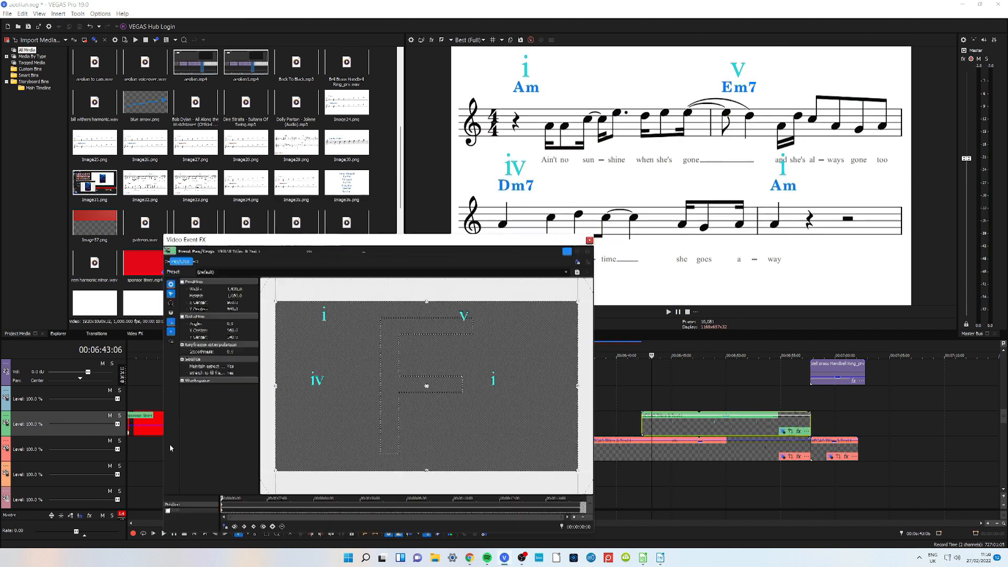